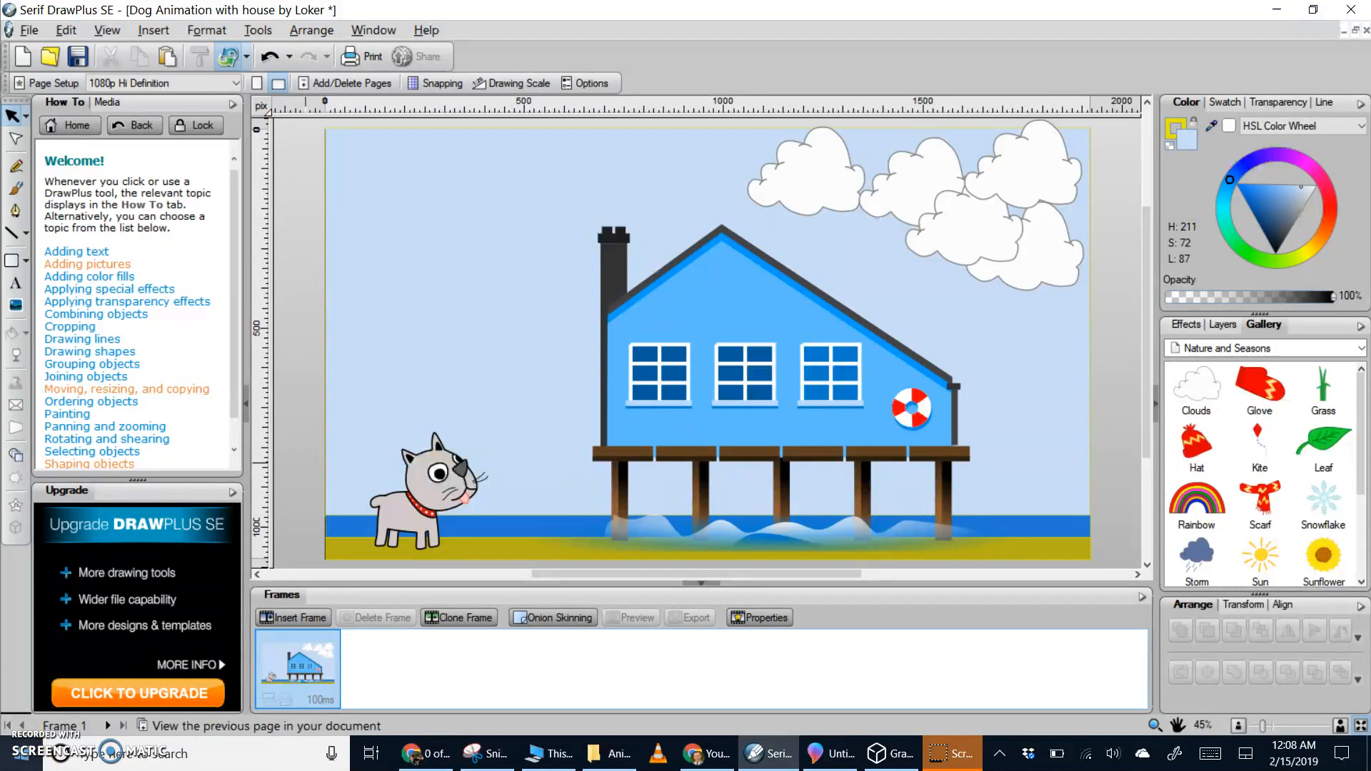
Clone the first animation frame and make the copy the active frame.
click(310, 671)
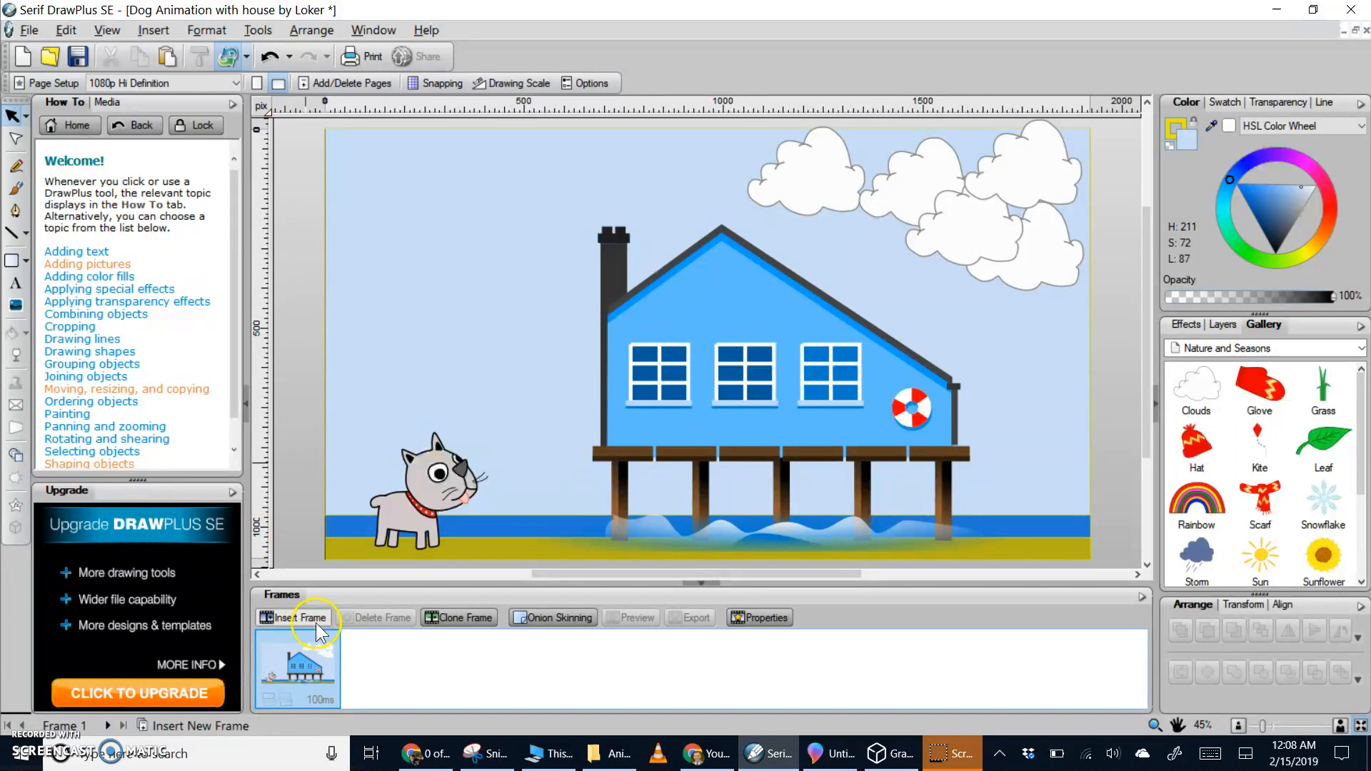
click(457, 619)
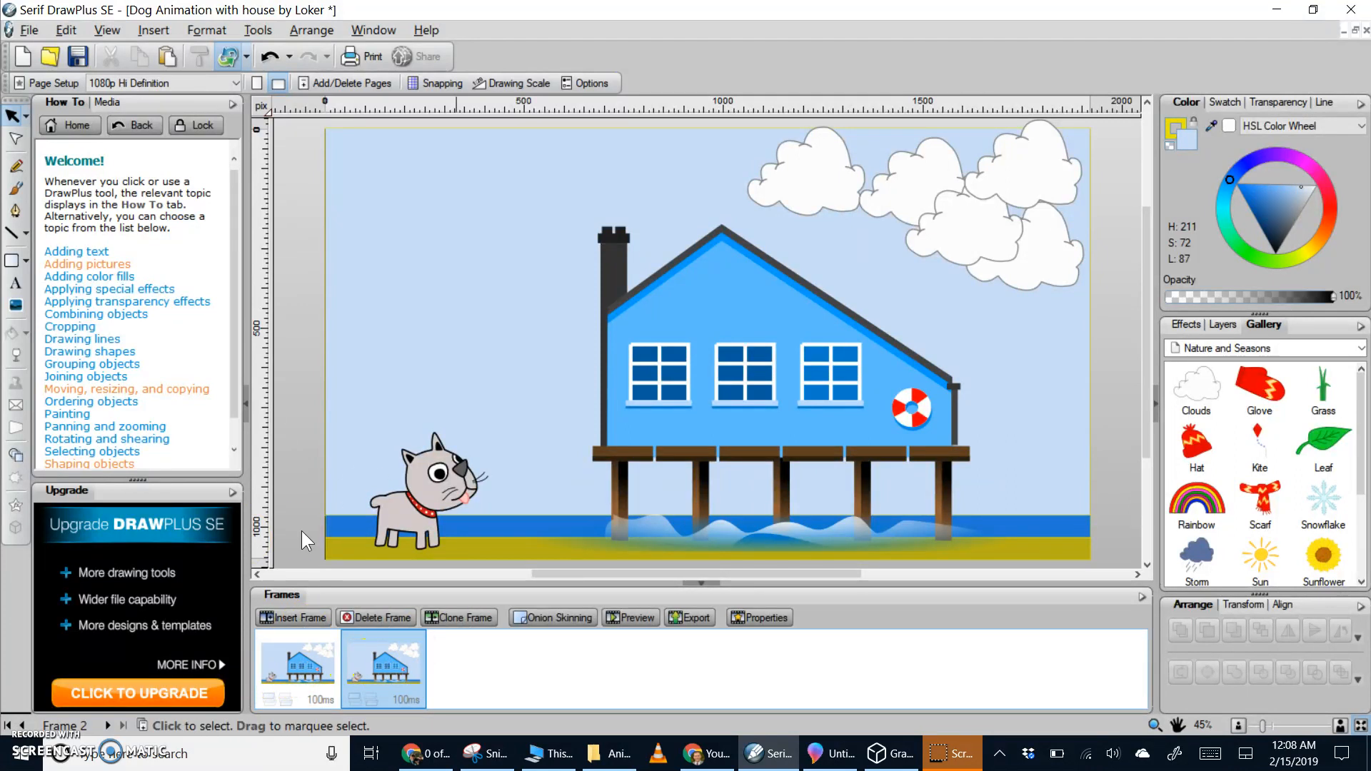
click(367, 672)
In frame 2, shrink the house to about 1305 by 743 px and shift it left toward the dog.
click(525, 528)
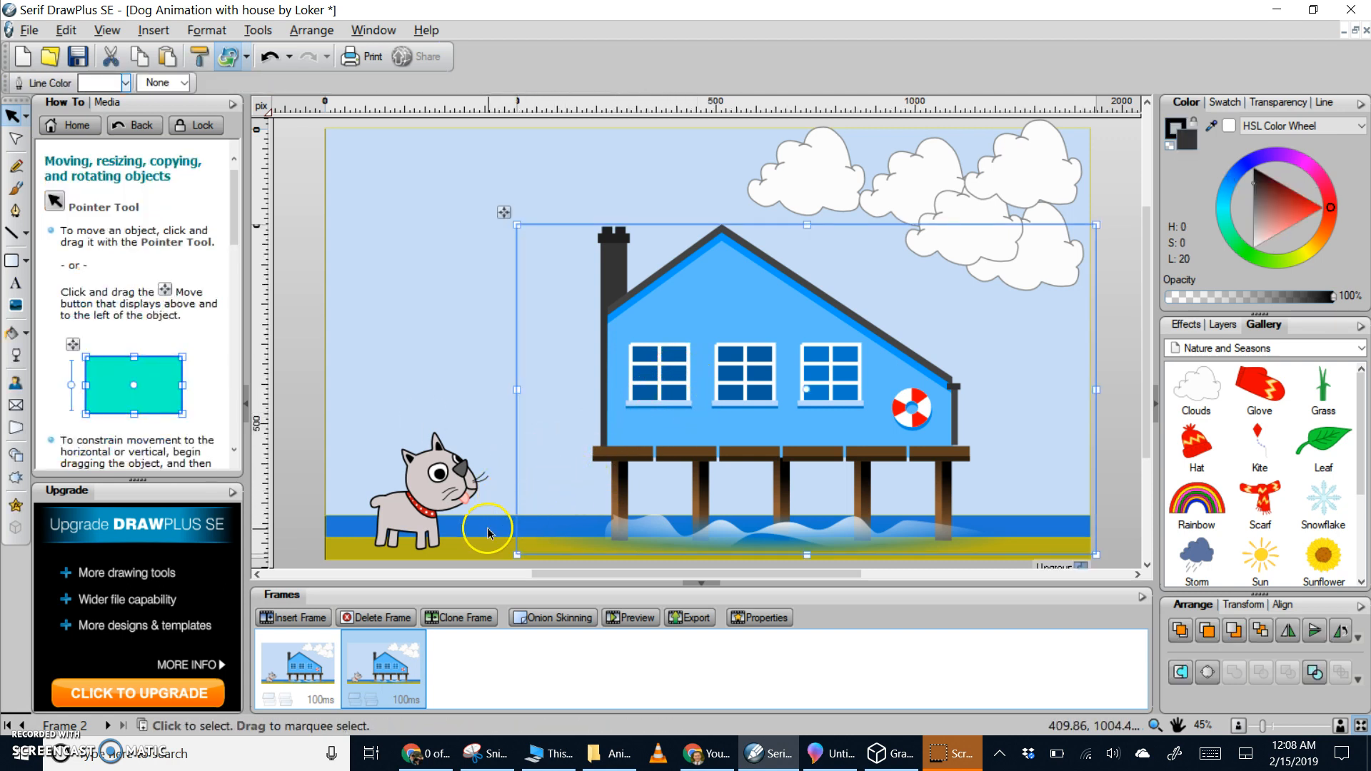
click(424, 518)
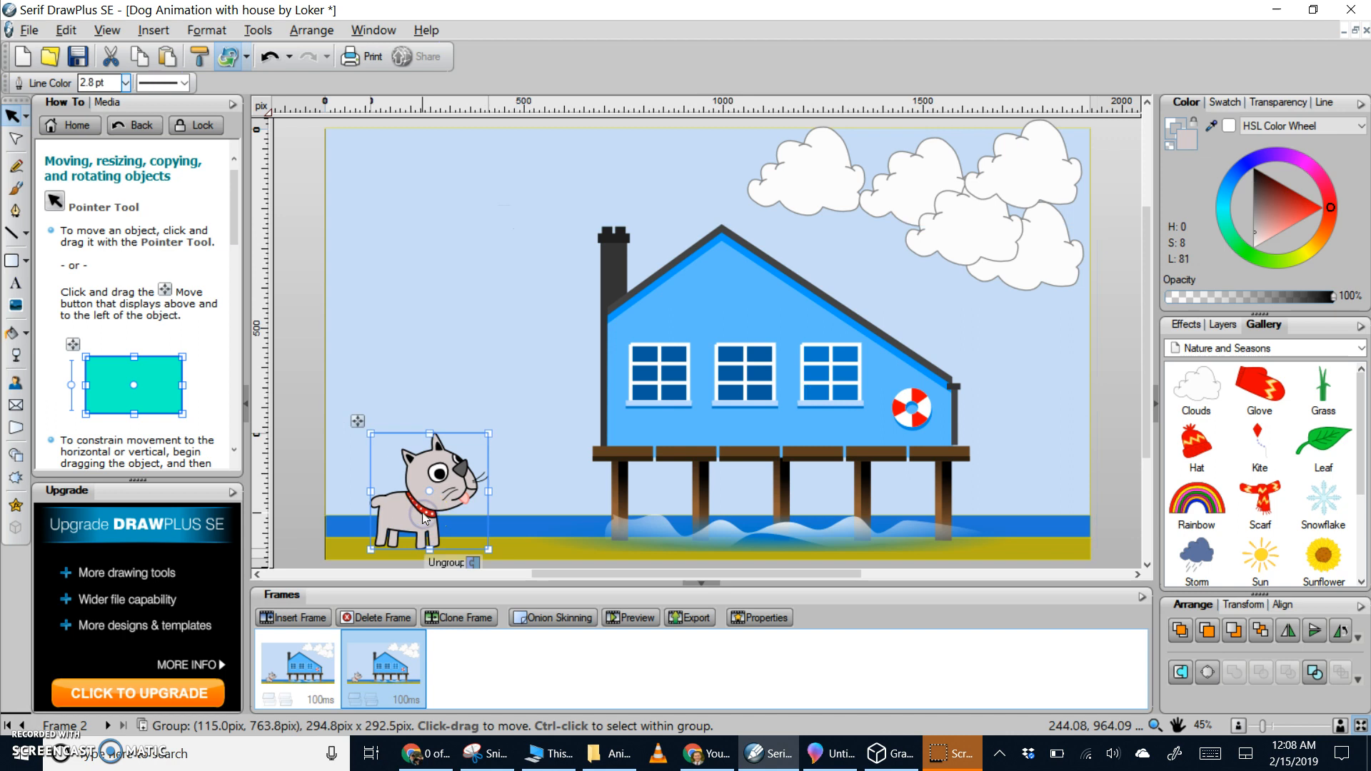
click(541, 525)
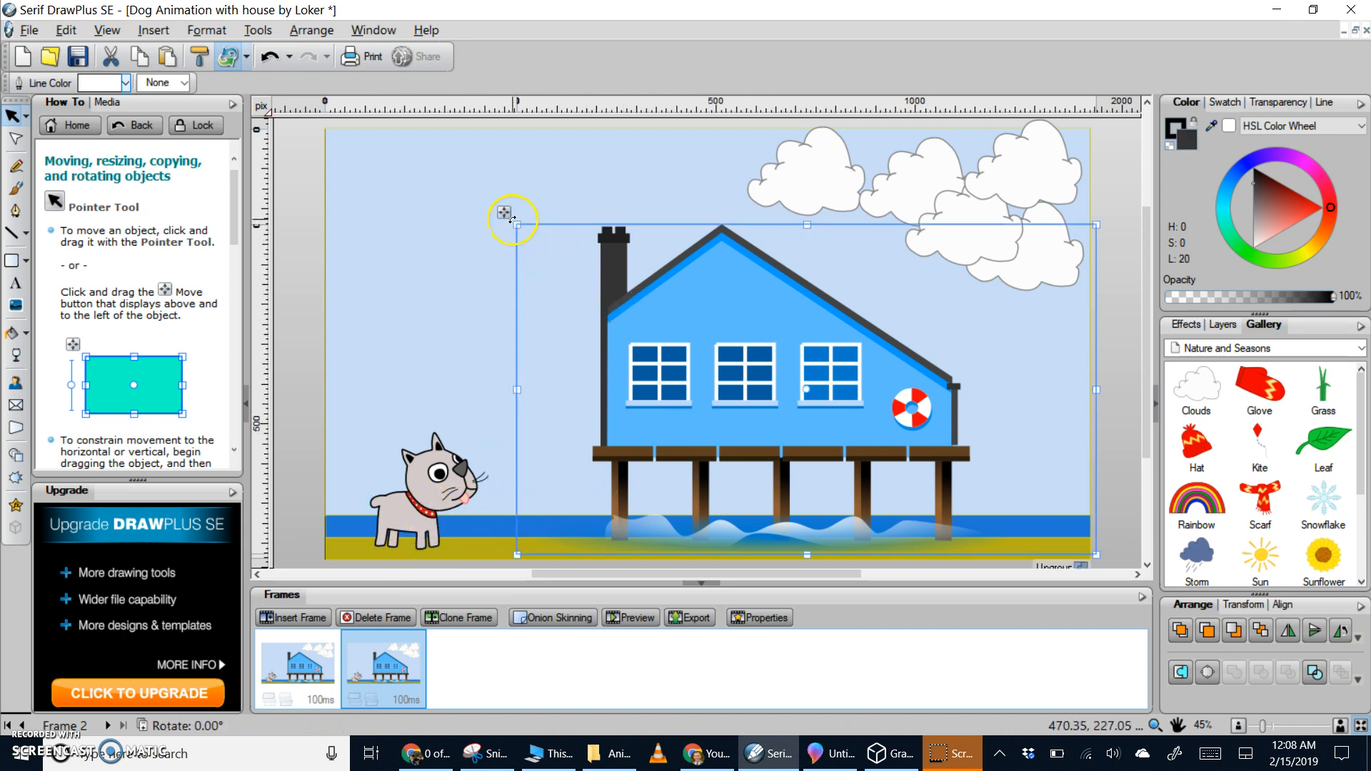
drag(517, 225, 577, 258)
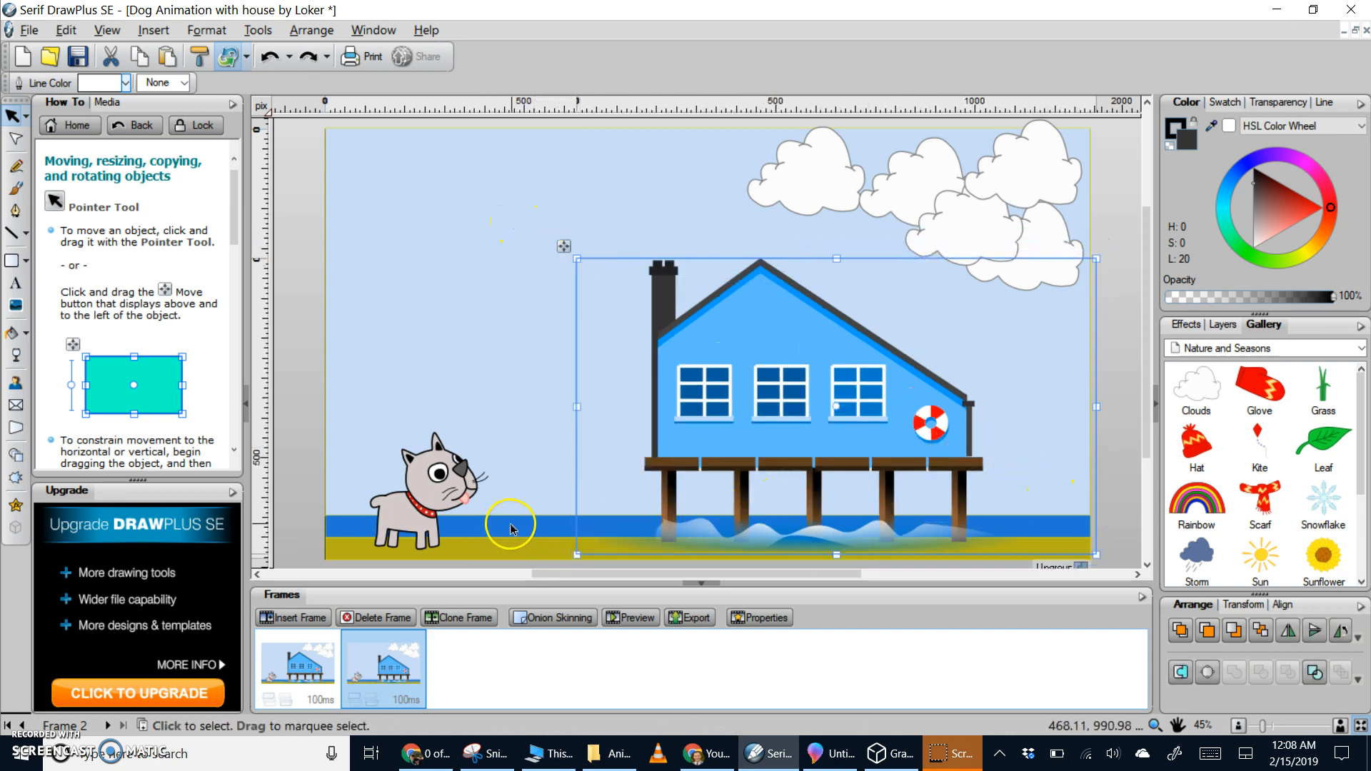
drag(792, 420, 748, 422)
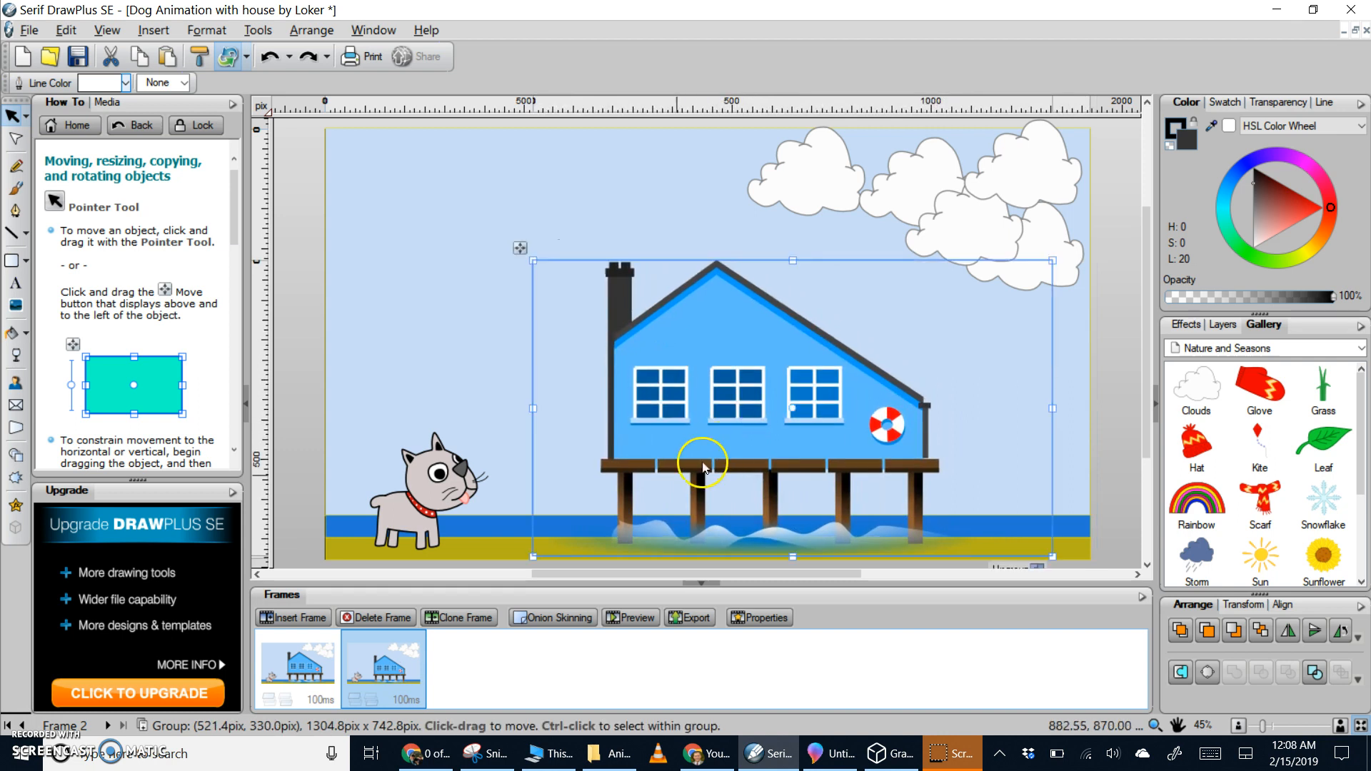
Extend the blue water rectangle in frame 2 upward to a height of about 83 px.
click(503, 529)
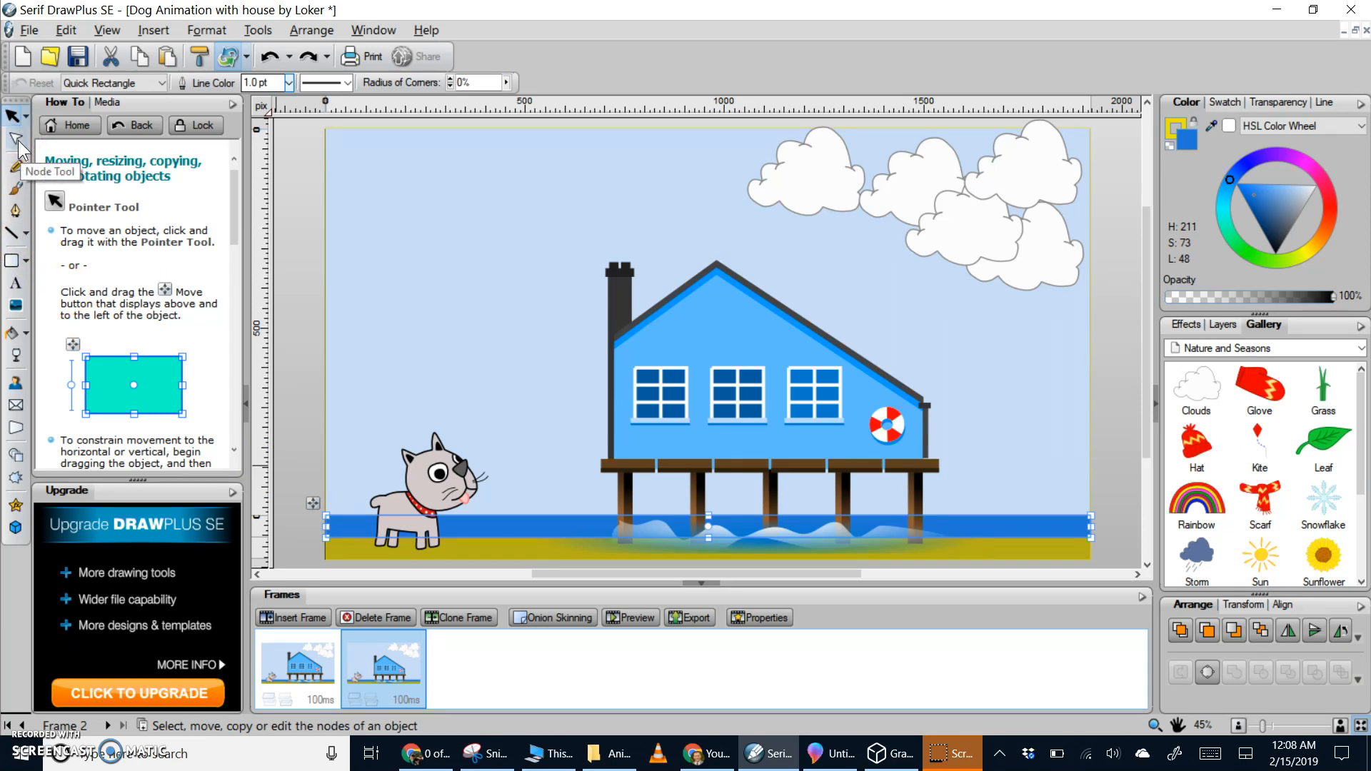
click(13, 116)
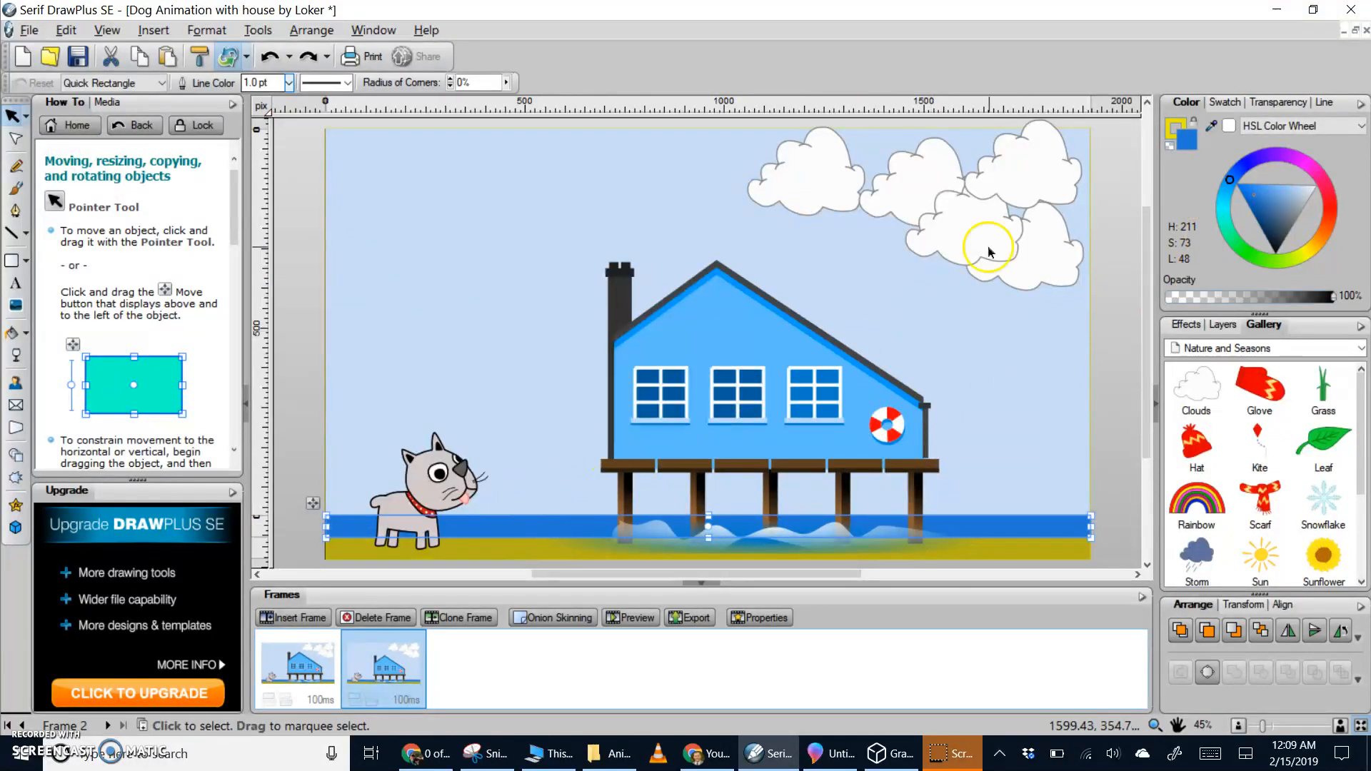
click(1187, 141)
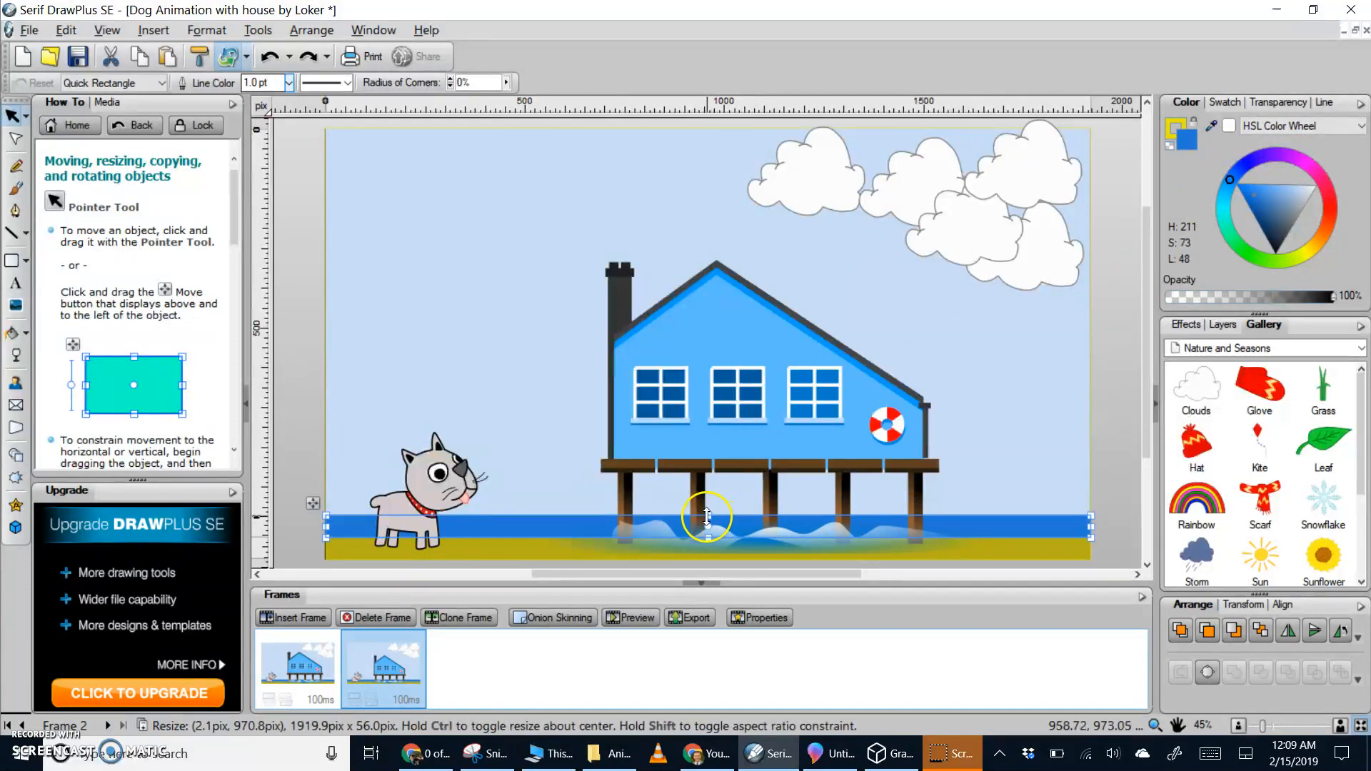
drag(707, 516, 709, 506)
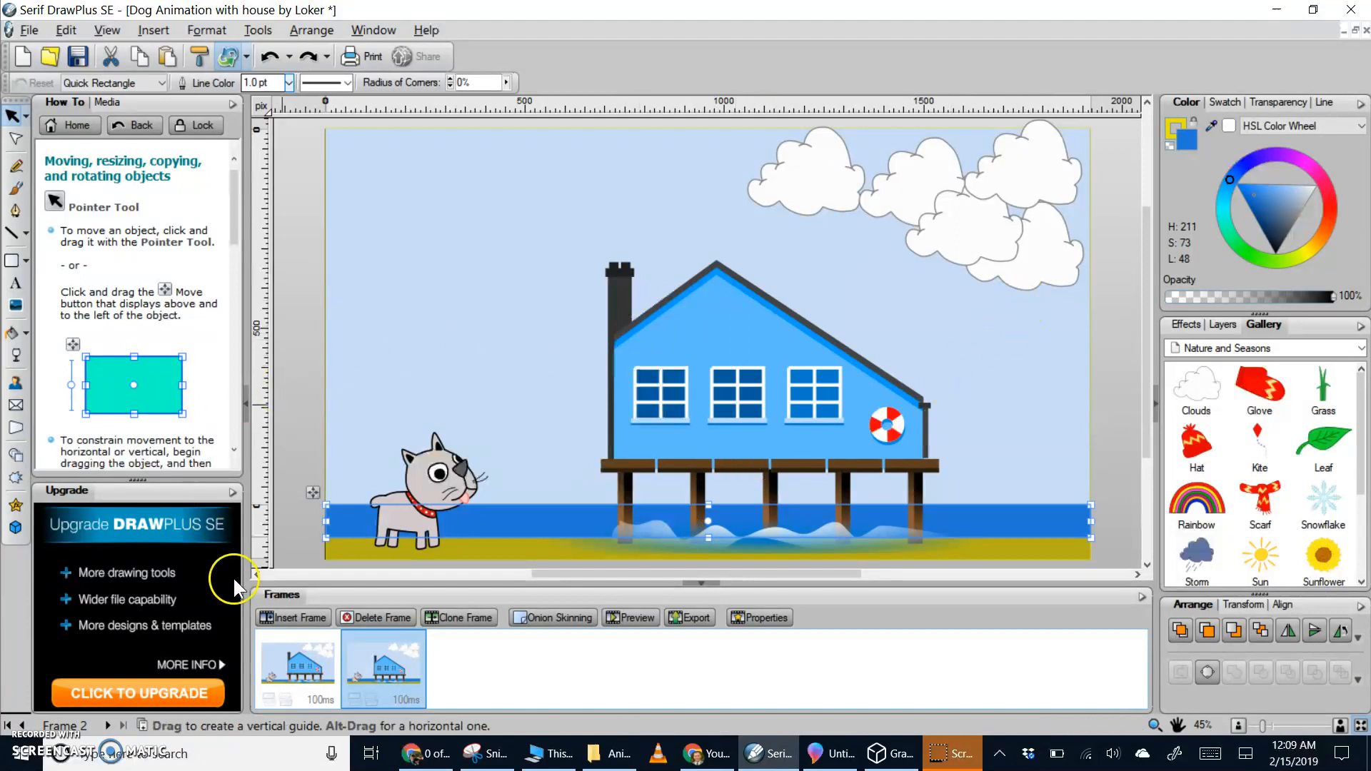
Shift each of the five clouds in frame 2 slightly left across the sky.
drag(958, 233, 910, 237)
drag(816, 195, 782, 193)
drag(914, 173, 884, 177)
drag(1032, 176, 1005, 177)
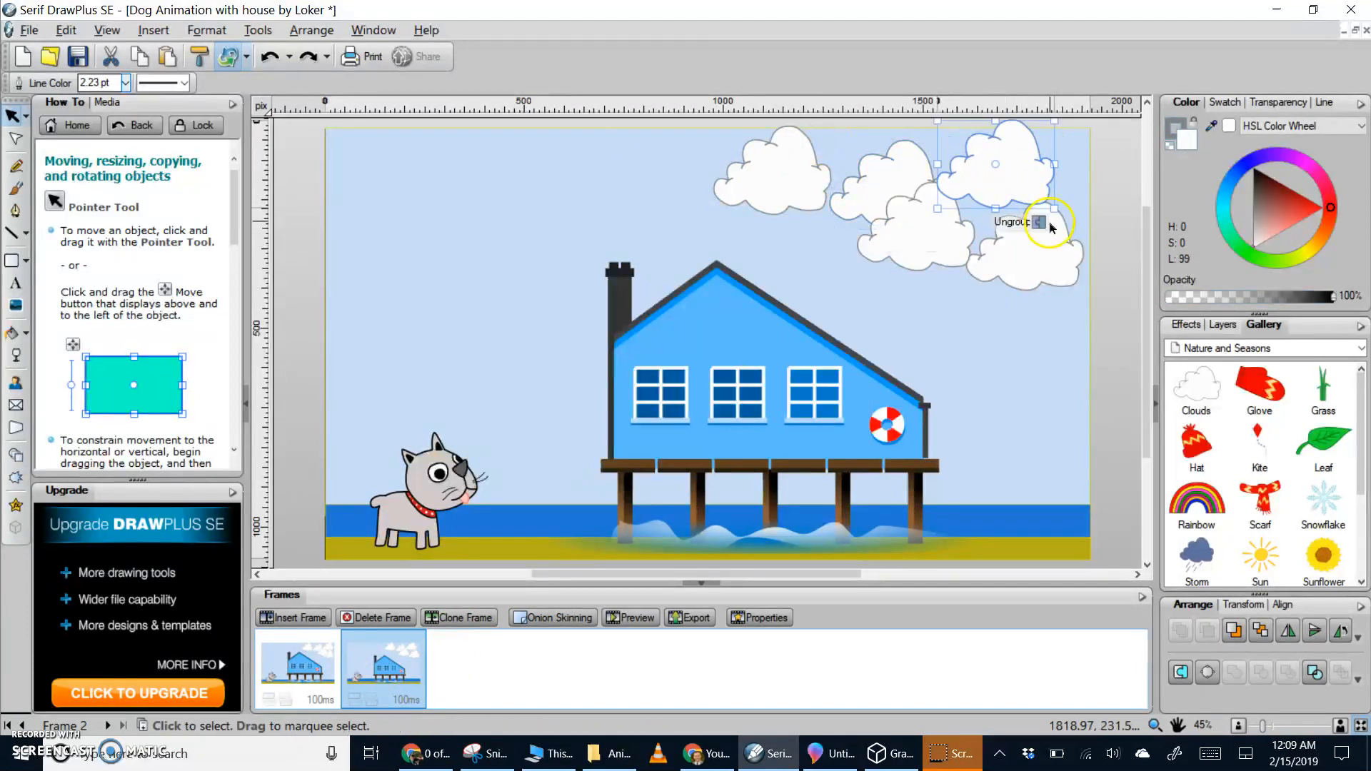
drag(1043, 259, 1028, 255)
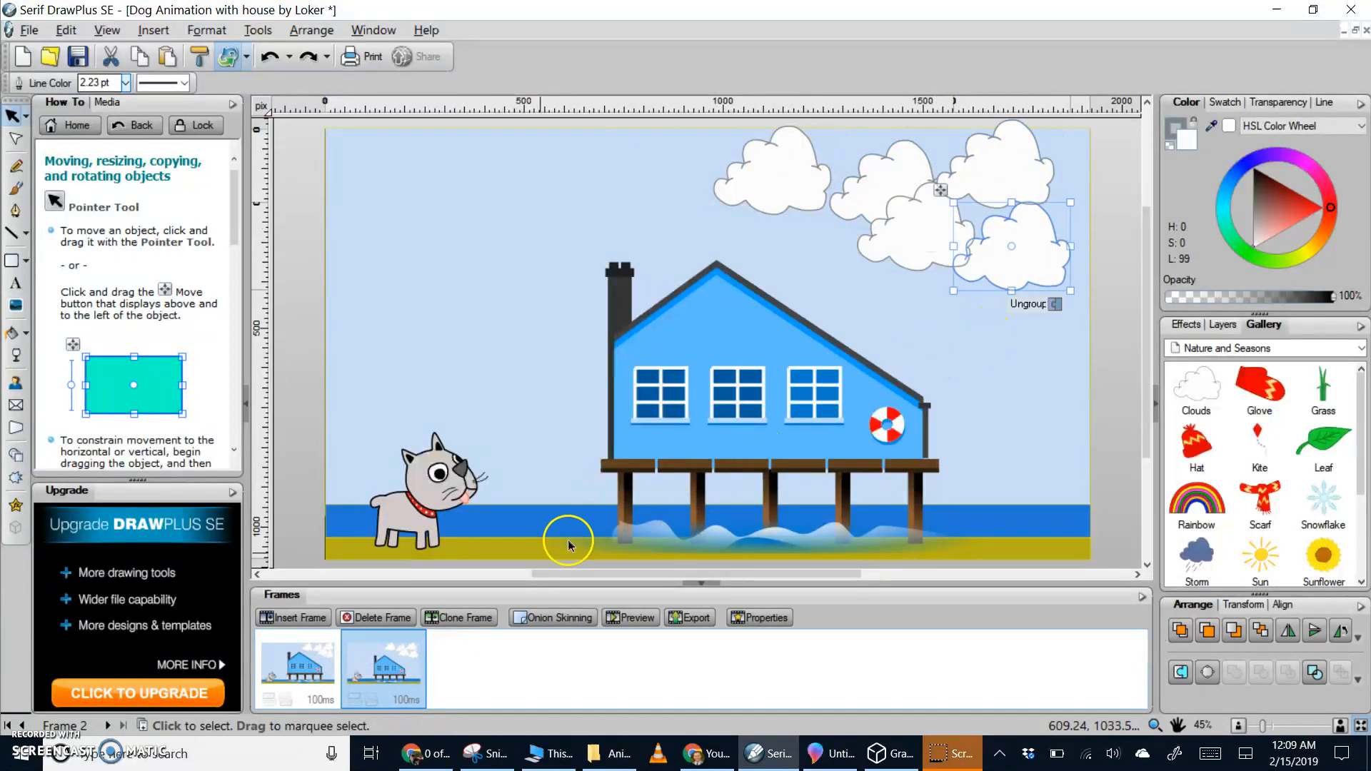
Clone frame 2, and in the copy shrink the house to about 1217 by 693 px and shift it left.
click(477, 619)
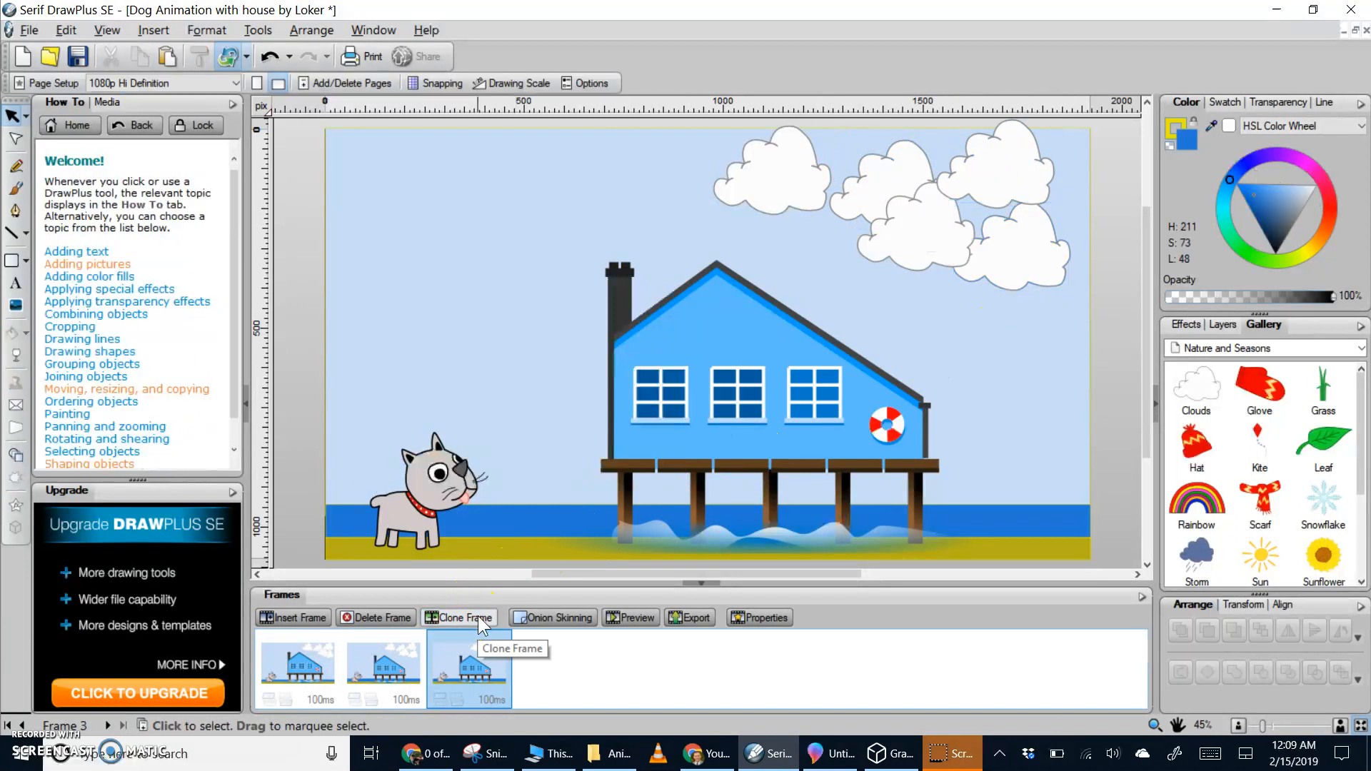
click(680, 448)
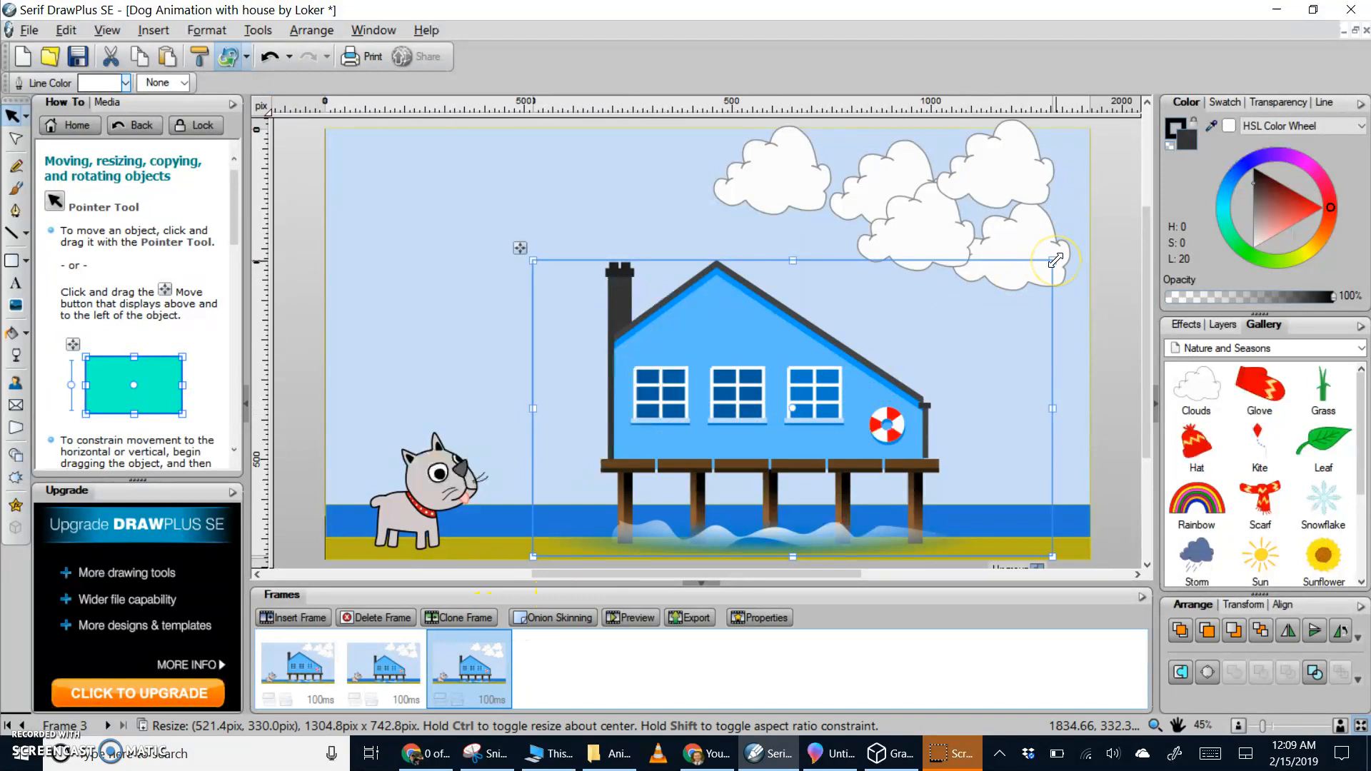
drag(1053, 260, 1018, 280)
click(827, 424)
drag(826, 424, 802, 422)
In frame 3, extend the water rectangle upward to about 103 px tall and shift all five clouds farther left.
click(1050, 527)
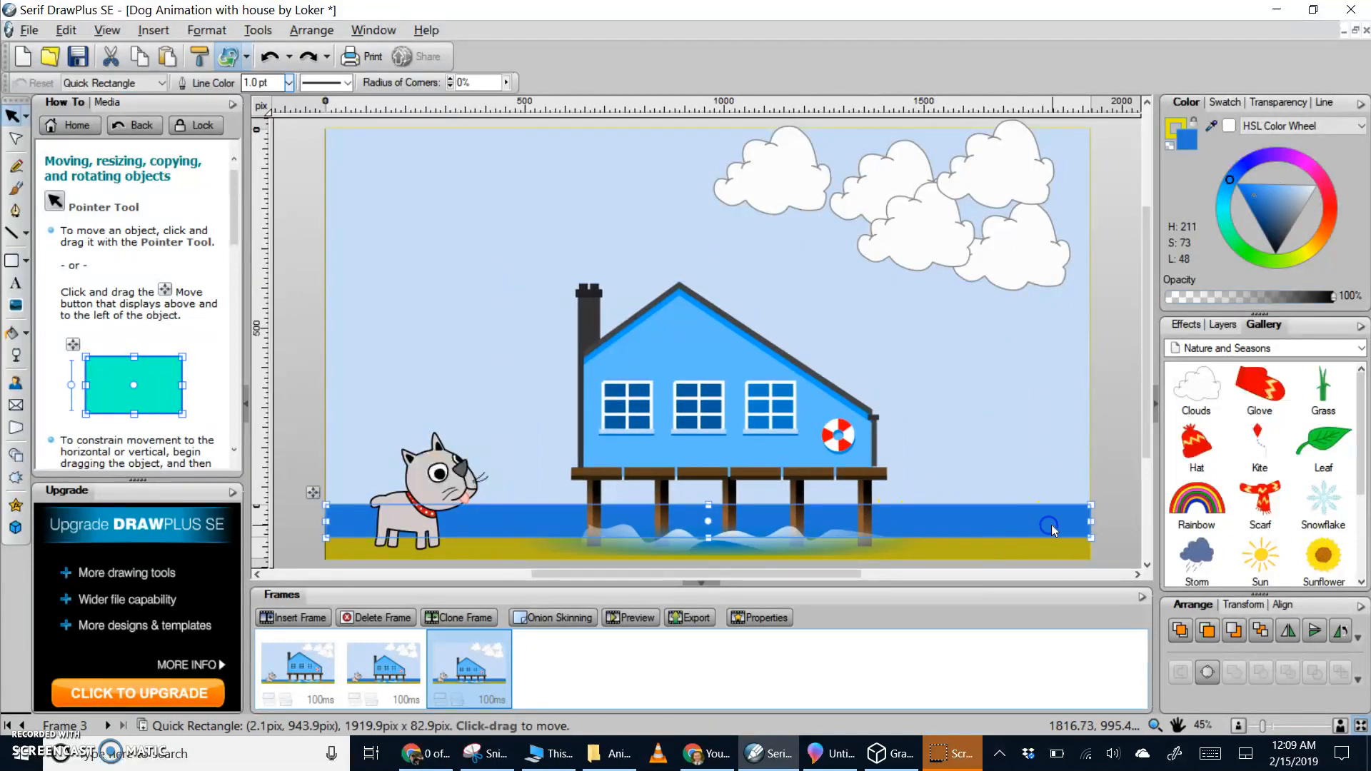
drag(1090, 506, 1090, 495)
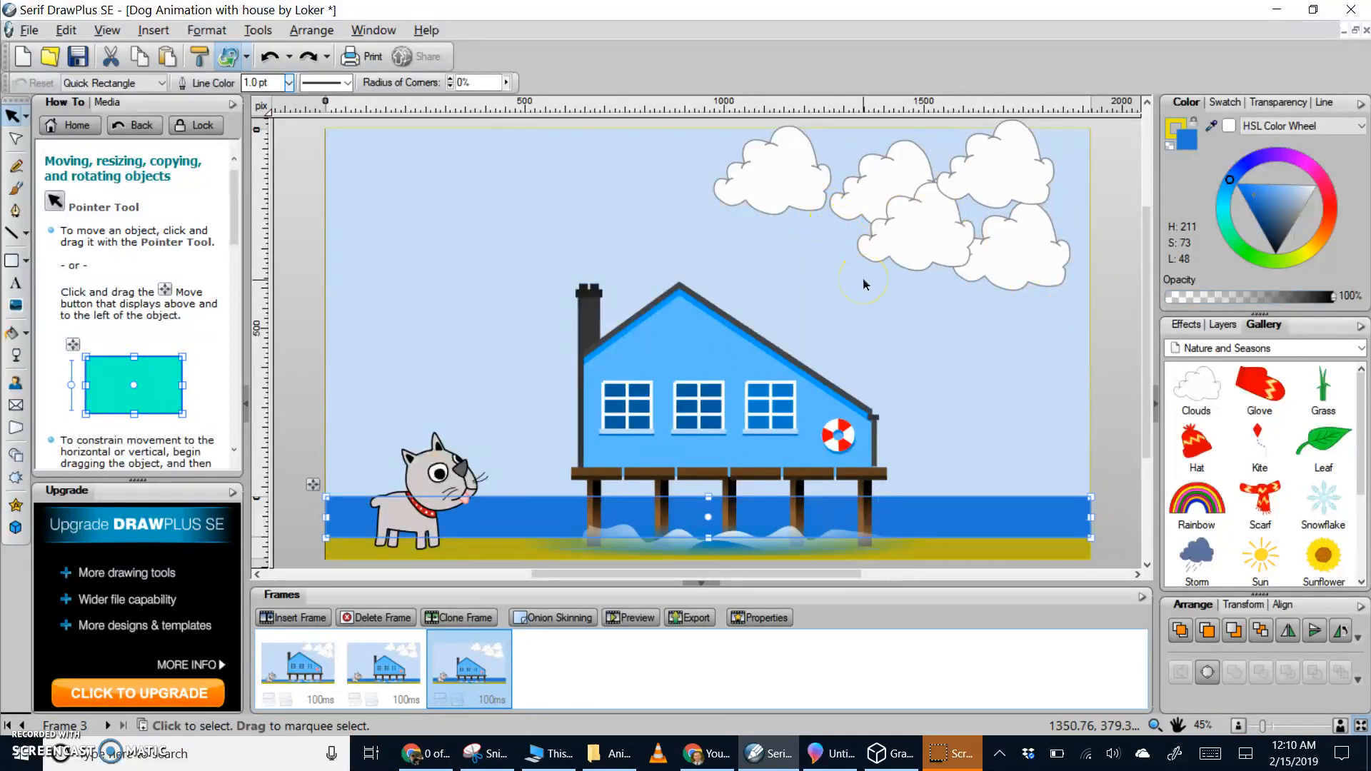
drag(794, 181, 754, 195)
drag(873, 185, 837, 167)
drag(907, 237, 858, 243)
drag(1001, 166, 961, 170)
drag(1017, 235, 983, 241)
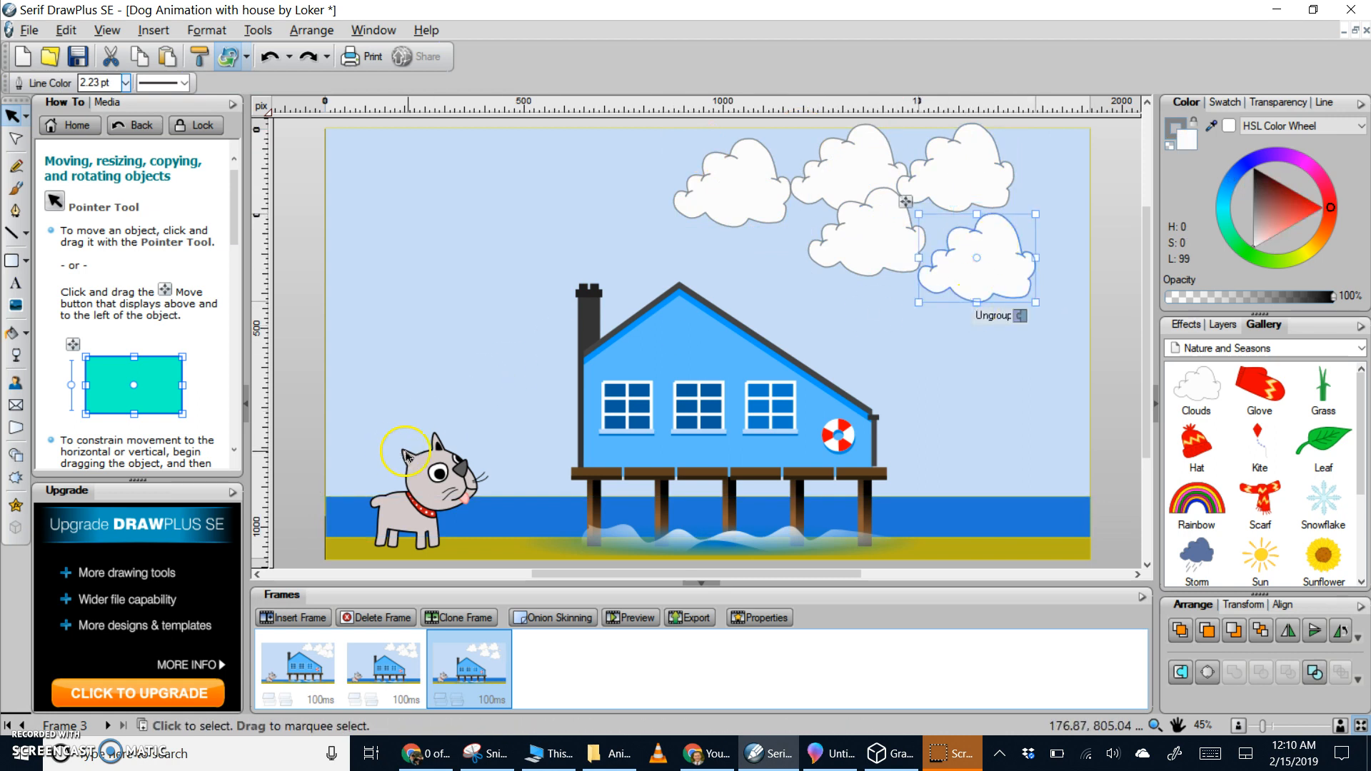
Clone frame 3, and in the copy shrink the house to about 1155 by 657 px and shift it slightly left.
click(489, 634)
click(724, 408)
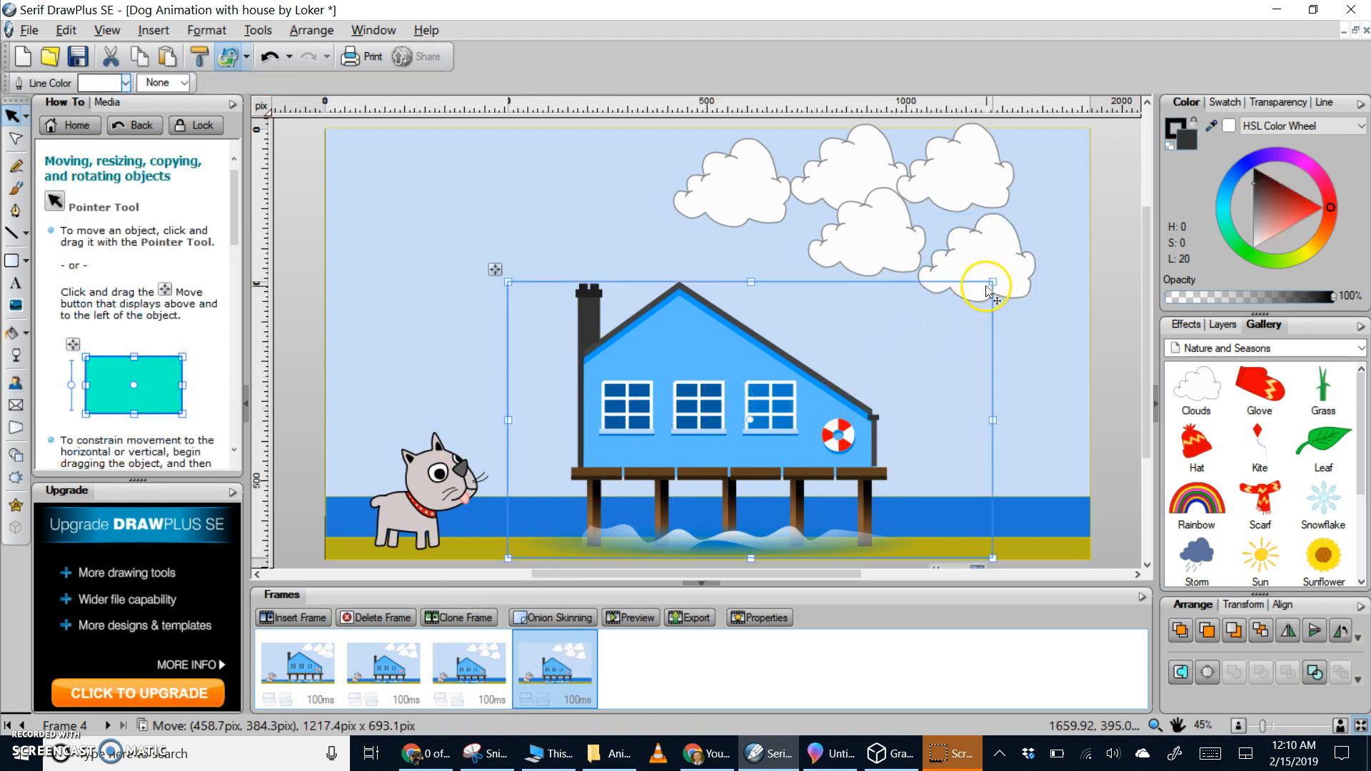
drag(990, 280, 967, 296)
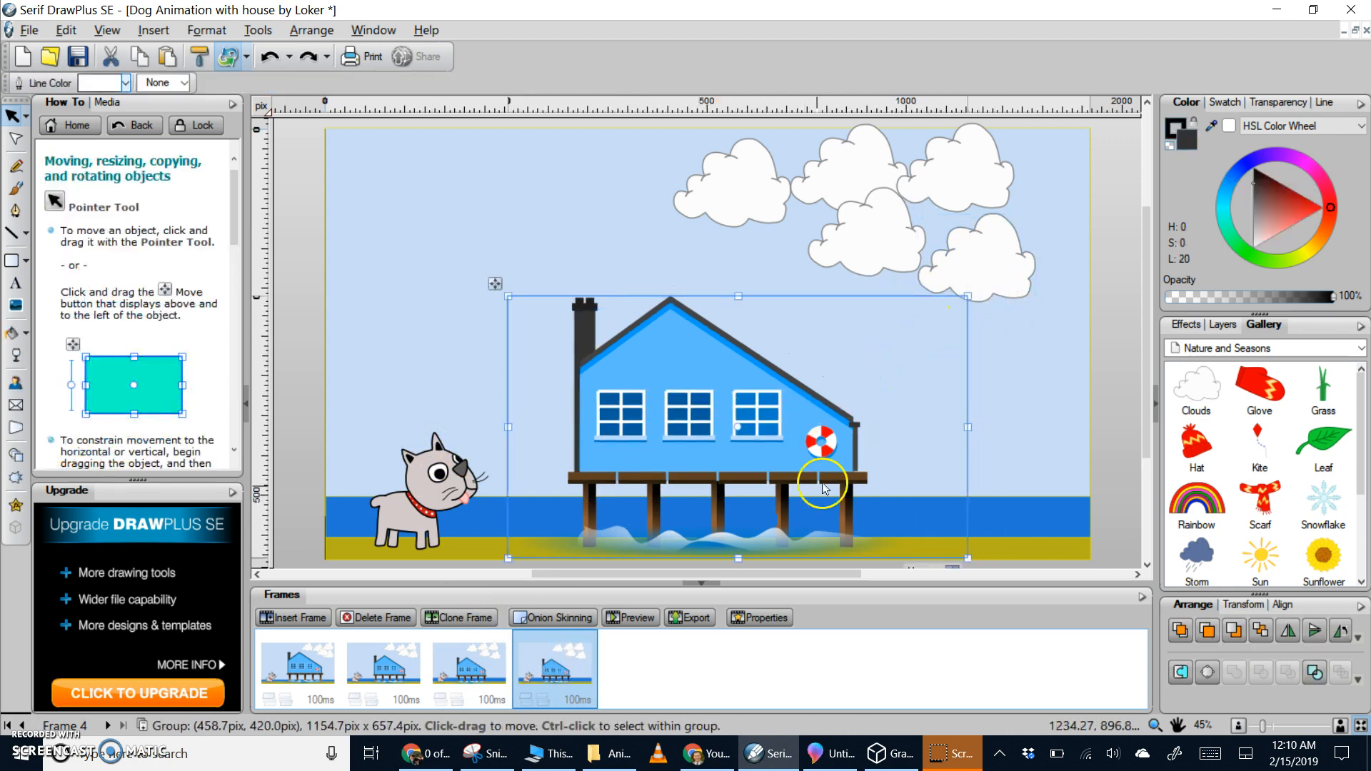
drag(821, 464, 810, 467)
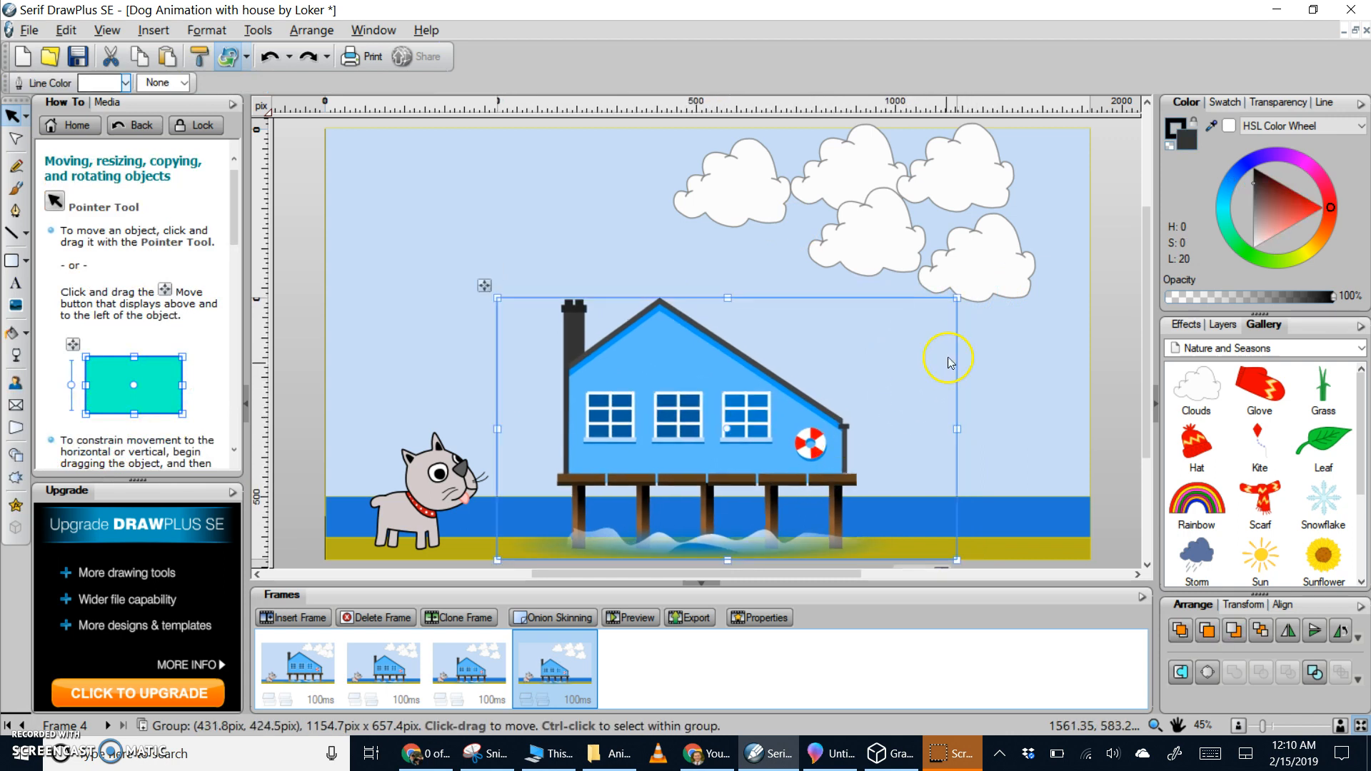
Reposition the five clouds in frame 4 farther left, keeping them loosely clustered above the house.
drag(995, 282, 944, 290)
drag(801, 241, 855, 227)
click(875, 223)
drag(866, 144, 831, 158)
drag(934, 153, 896, 165)
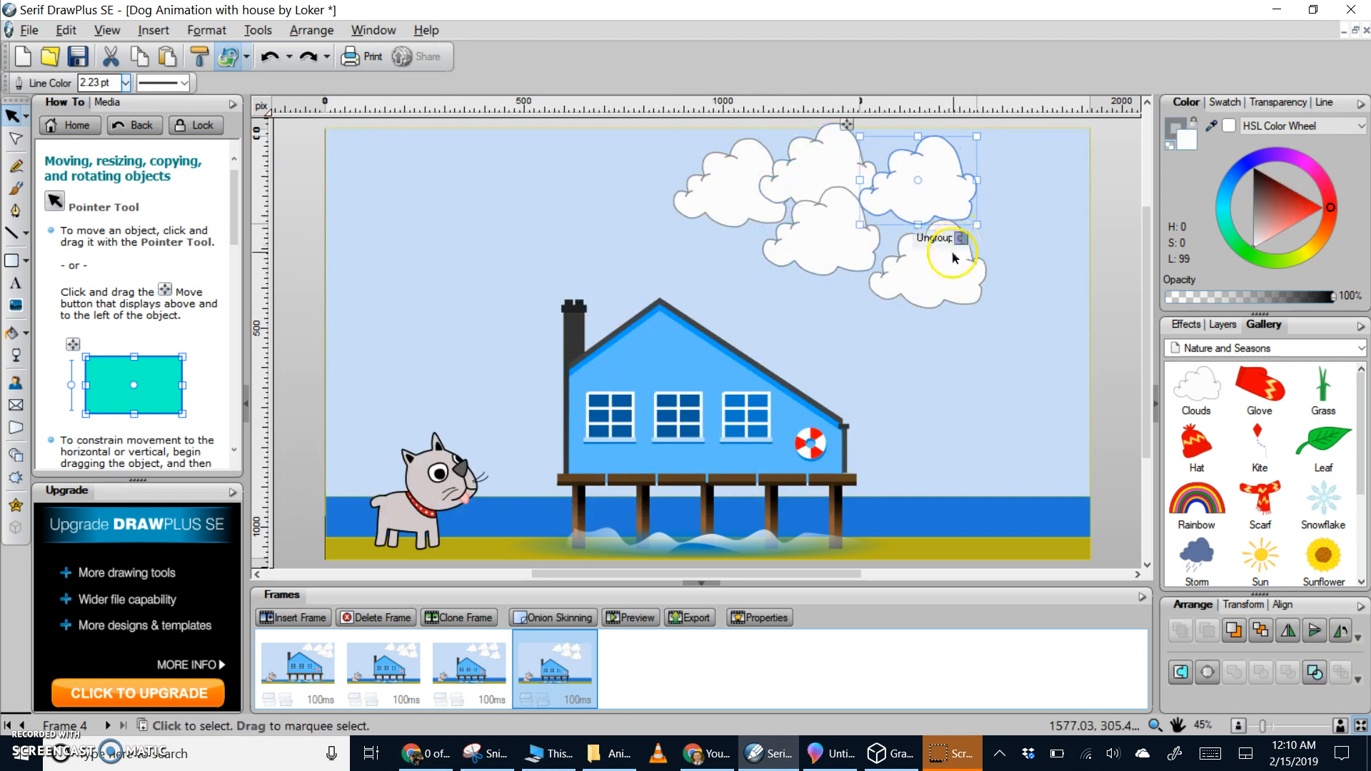
drag(925, 290, 945, 247)
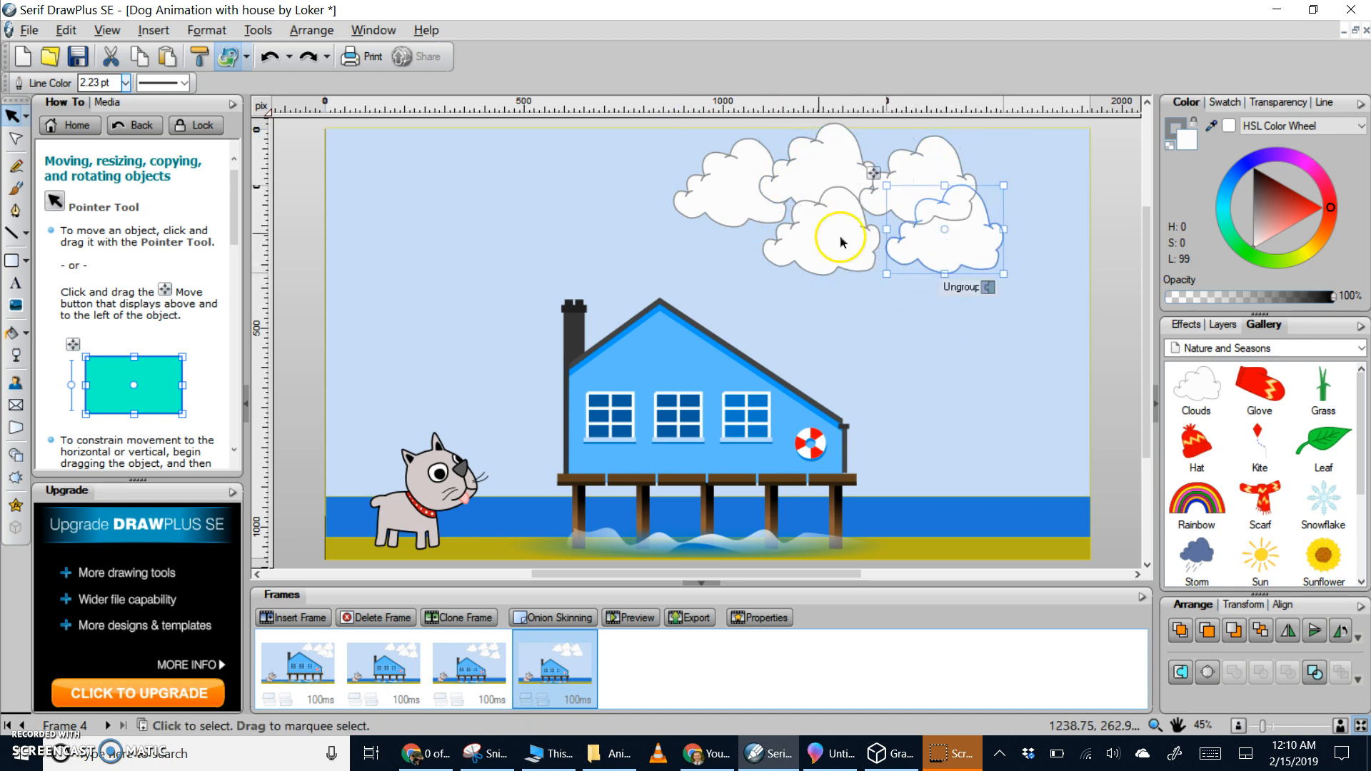
drag(728, 207, 711, 213)
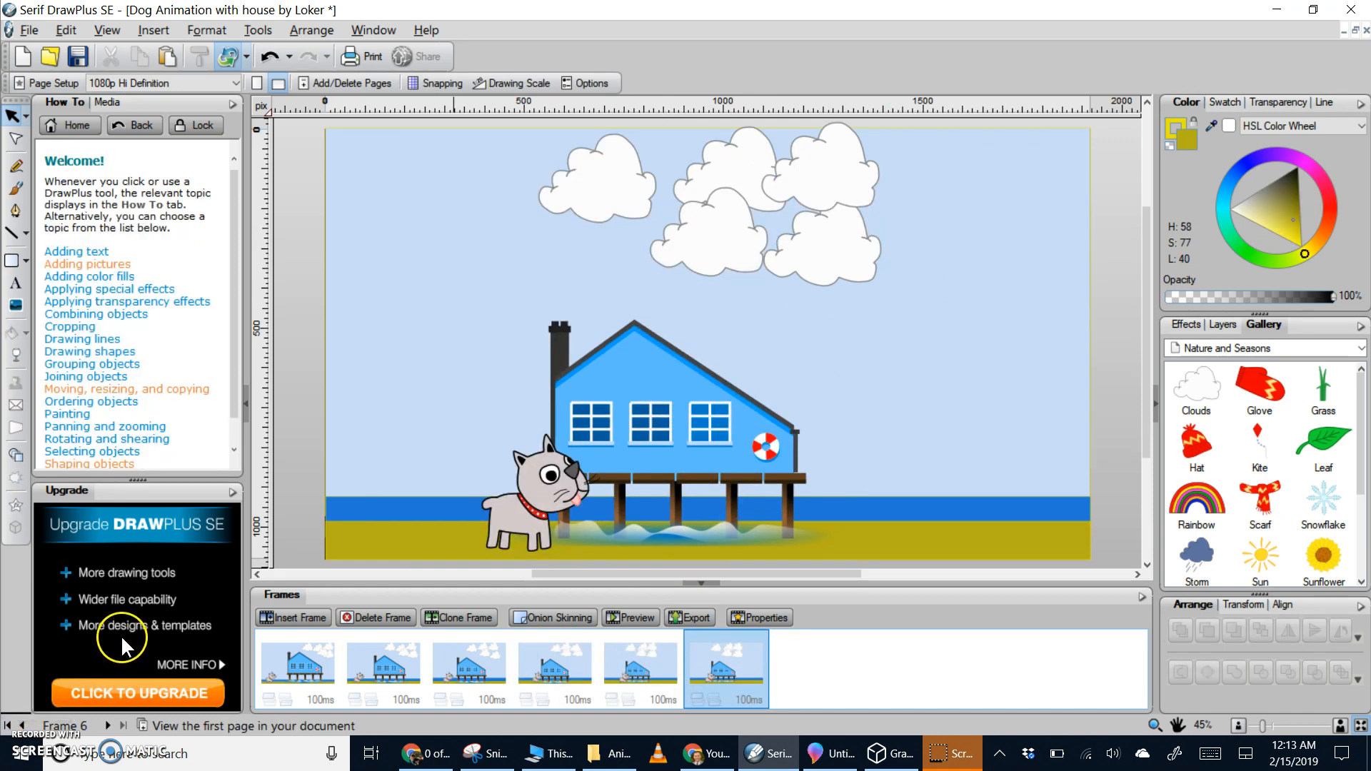
Move the dog in frame 6 slightly right in front of the house and view its object ordering options.
drag(520, 529, 549, 532)
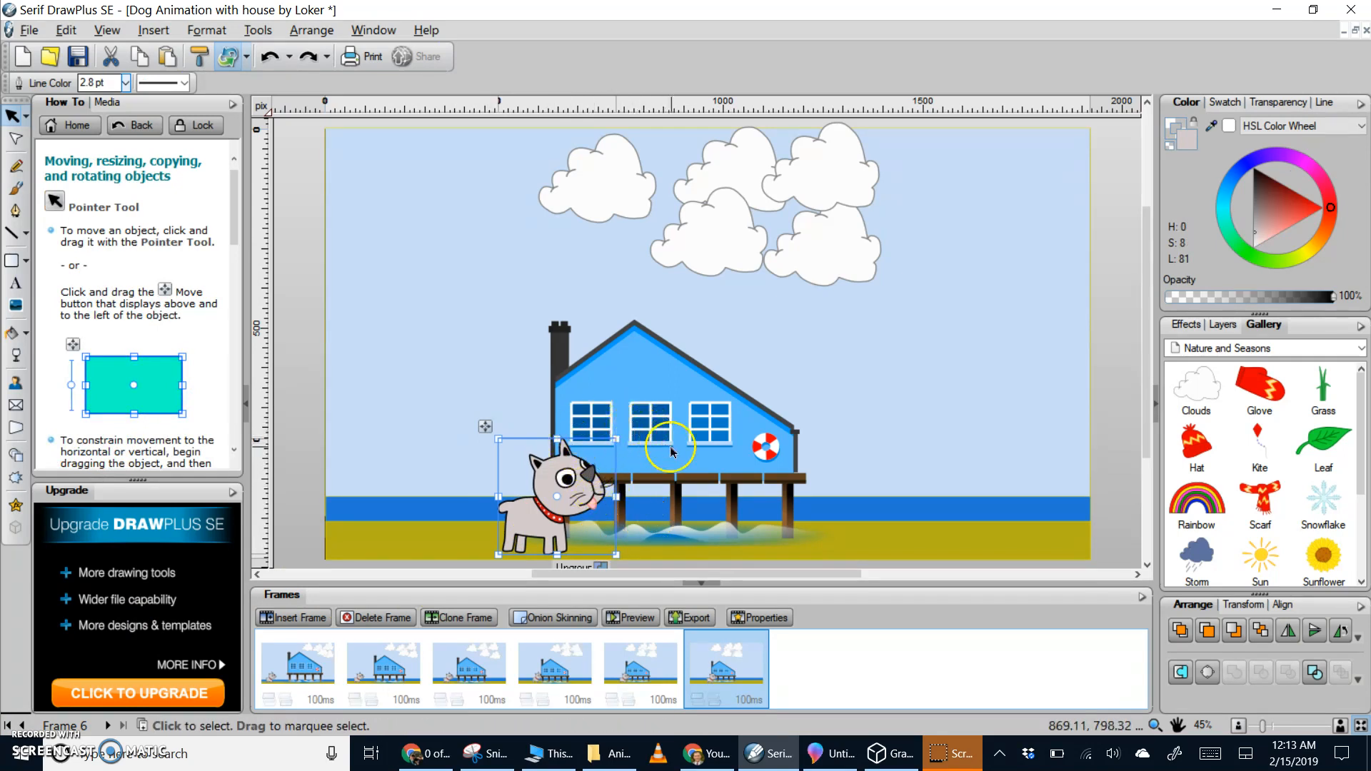
right_click(580, 501)
mouse_move(782, 316)
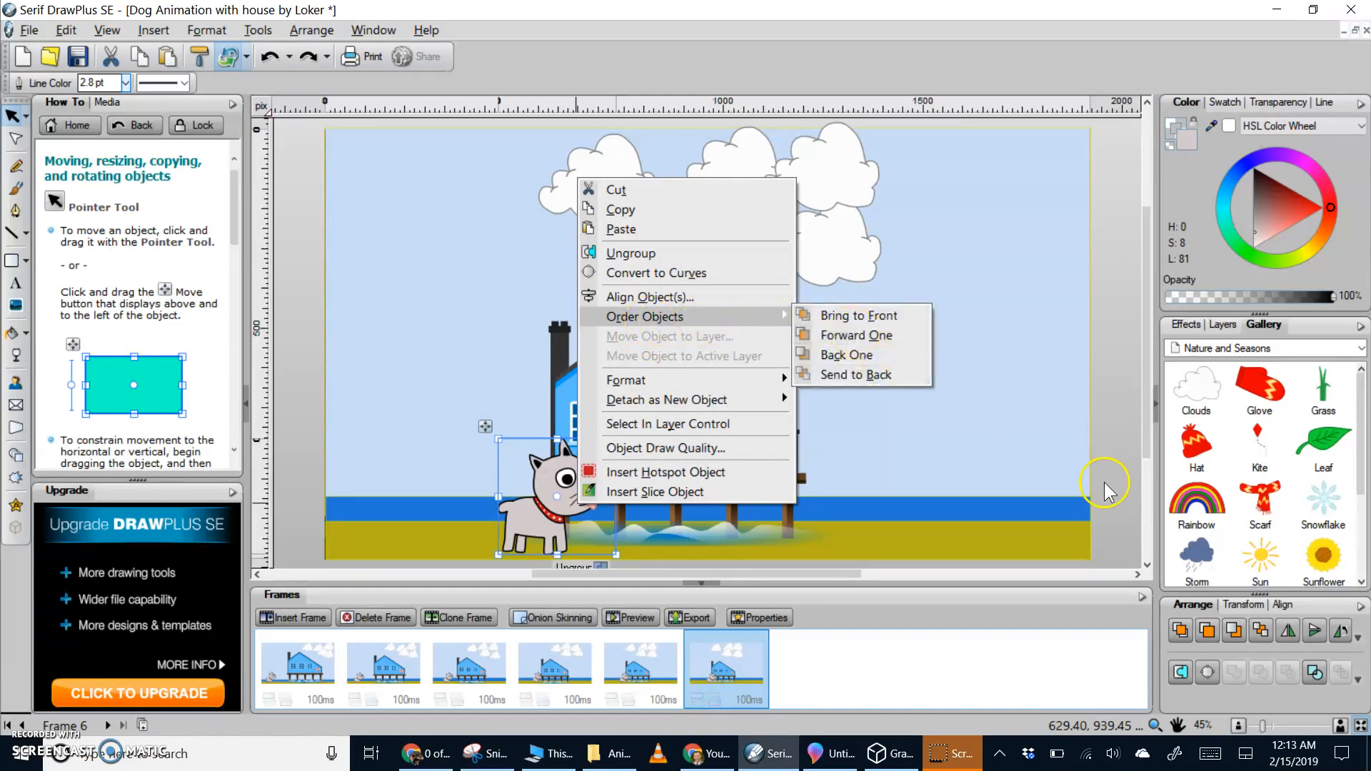
Extend the sand rectangle in frame 6 upward to about 114 px tall and view its object ordering options.
click(883, 548)
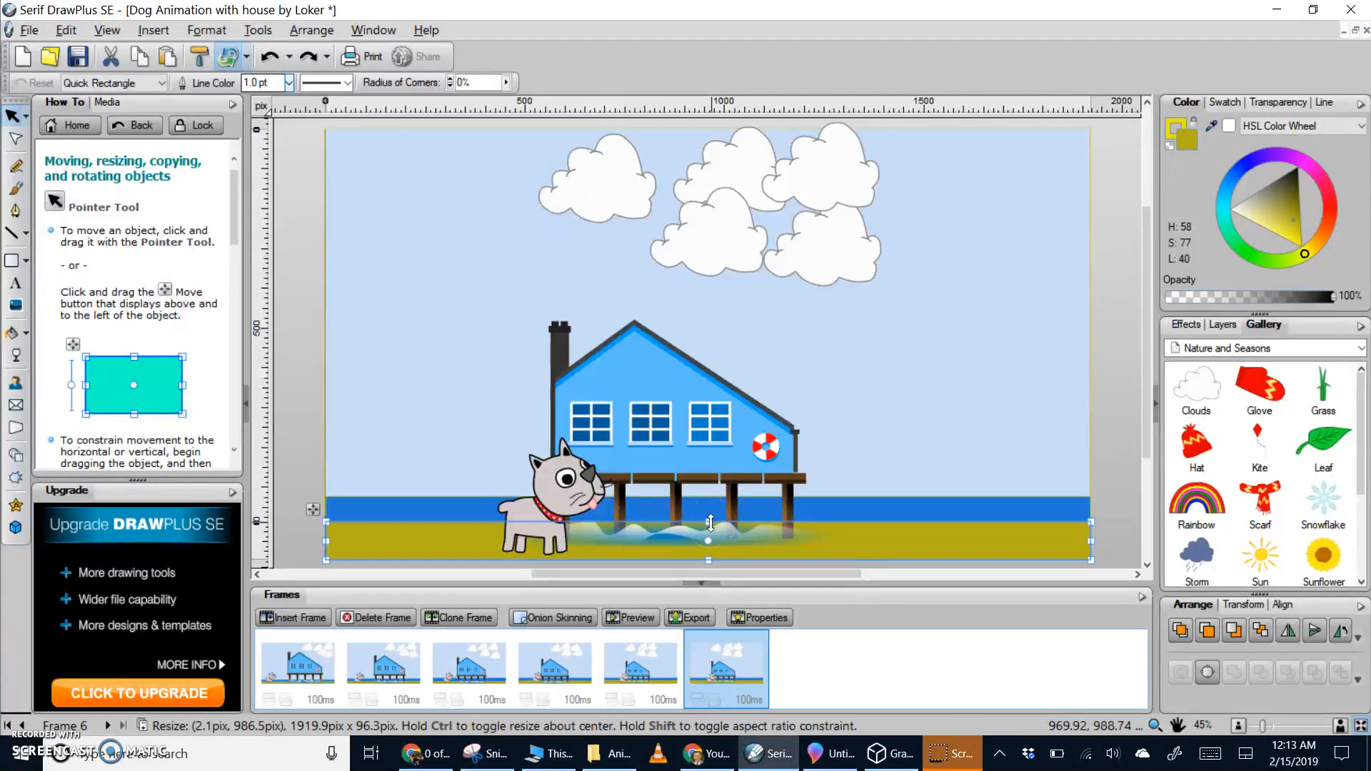
drag(711, 524, 710, 515)
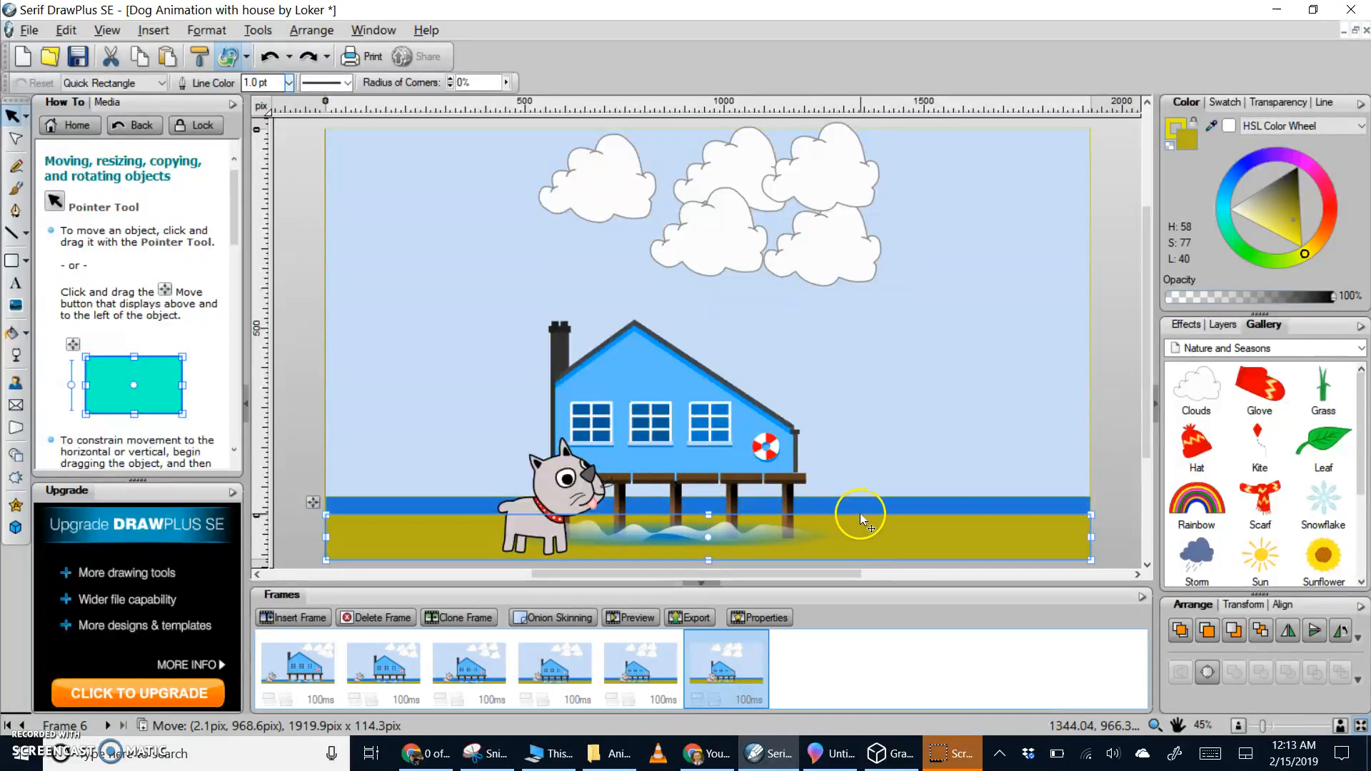
right_click(950, 540)
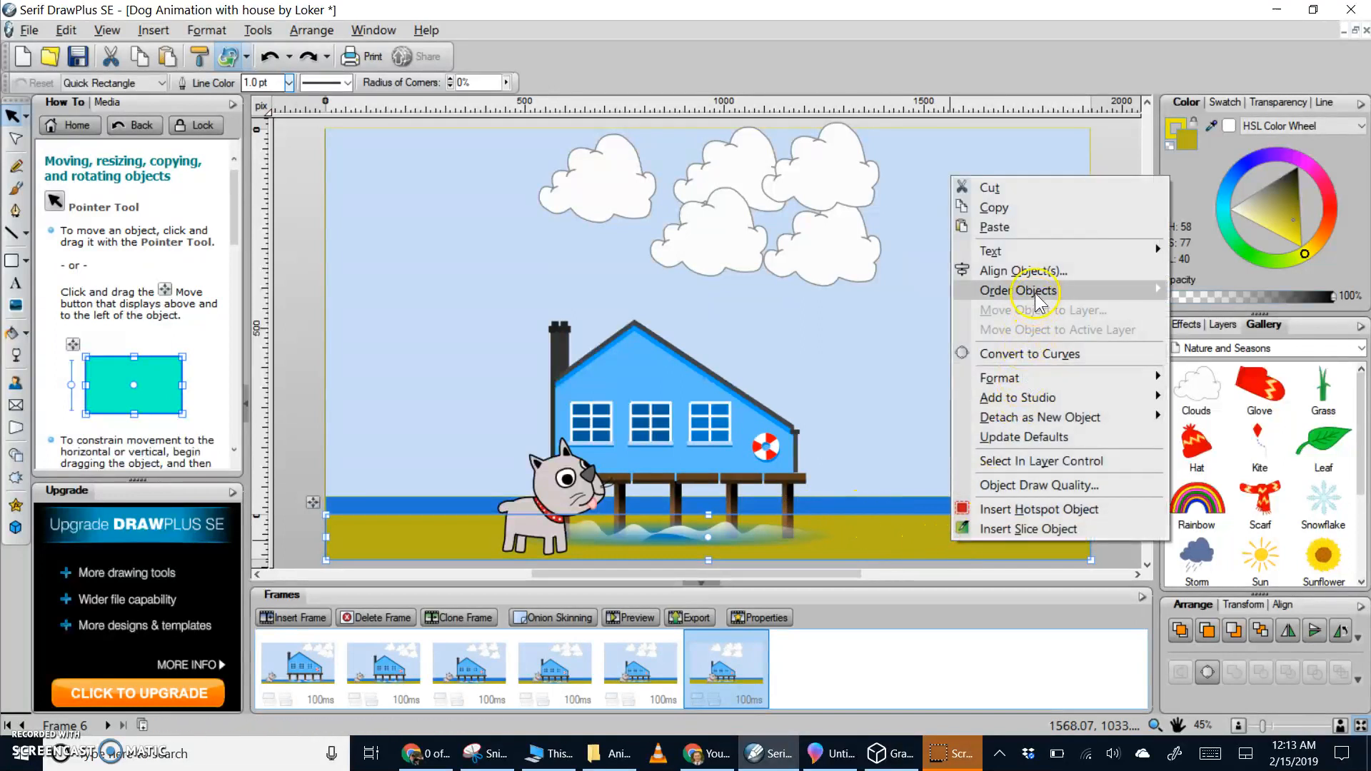
mouse_move(1040, 291)
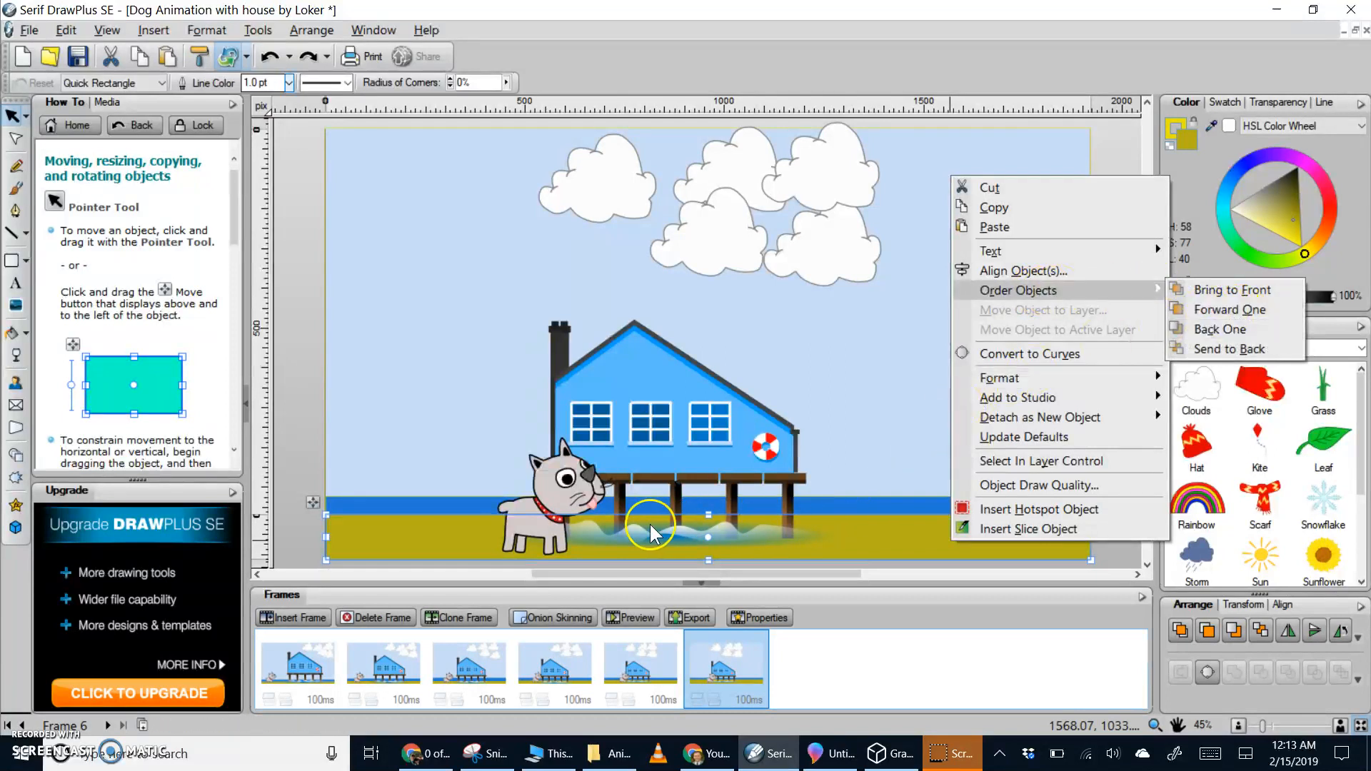
Raise the top edge of the blue water rectangle in frame 6 slightly.
click(840, 508)
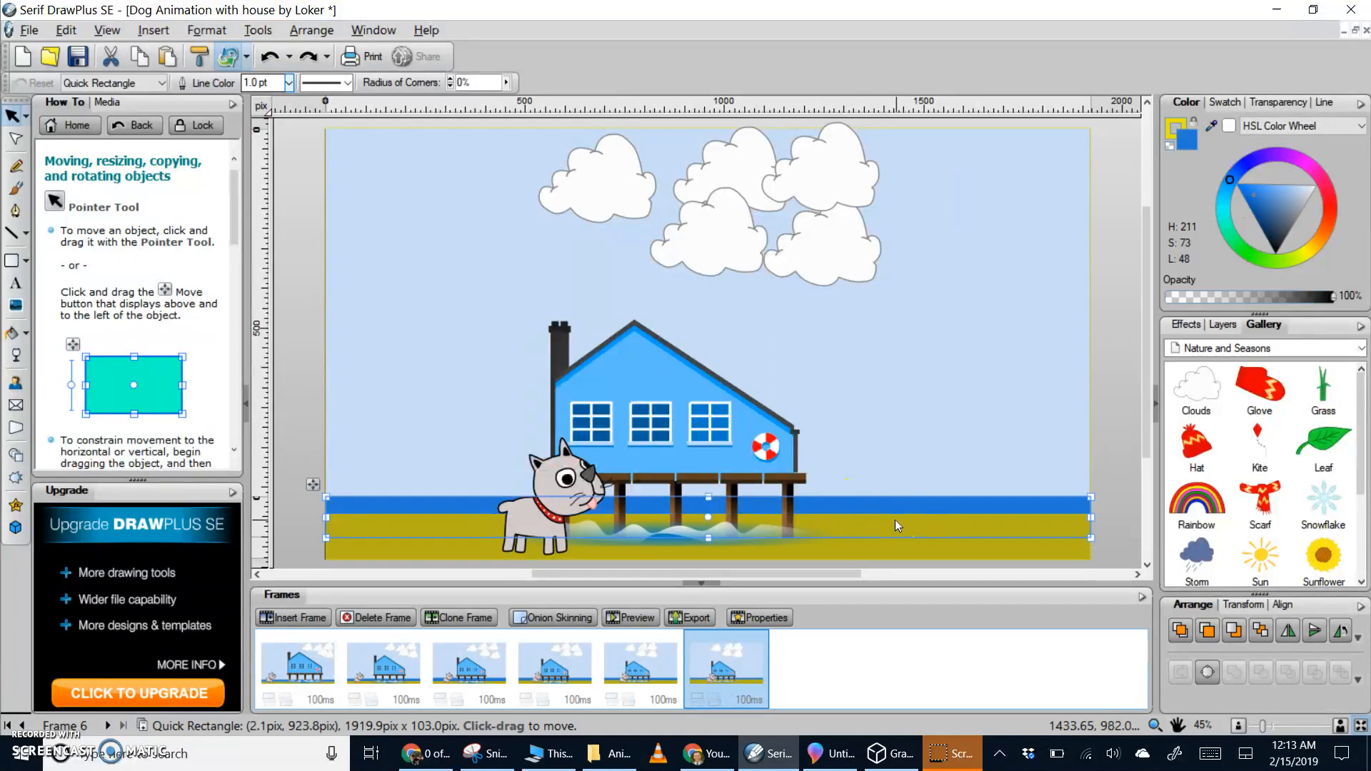
click(890, 491)
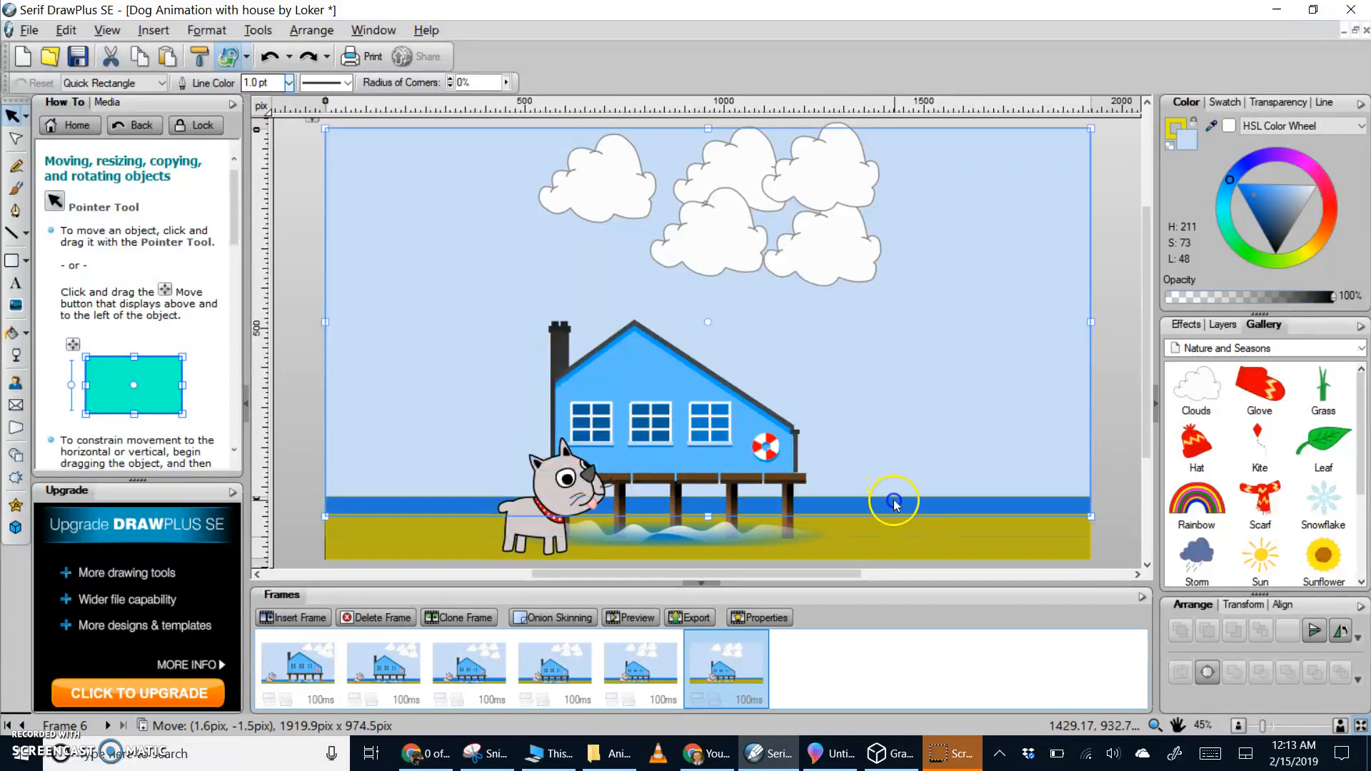
click(1070, 505)
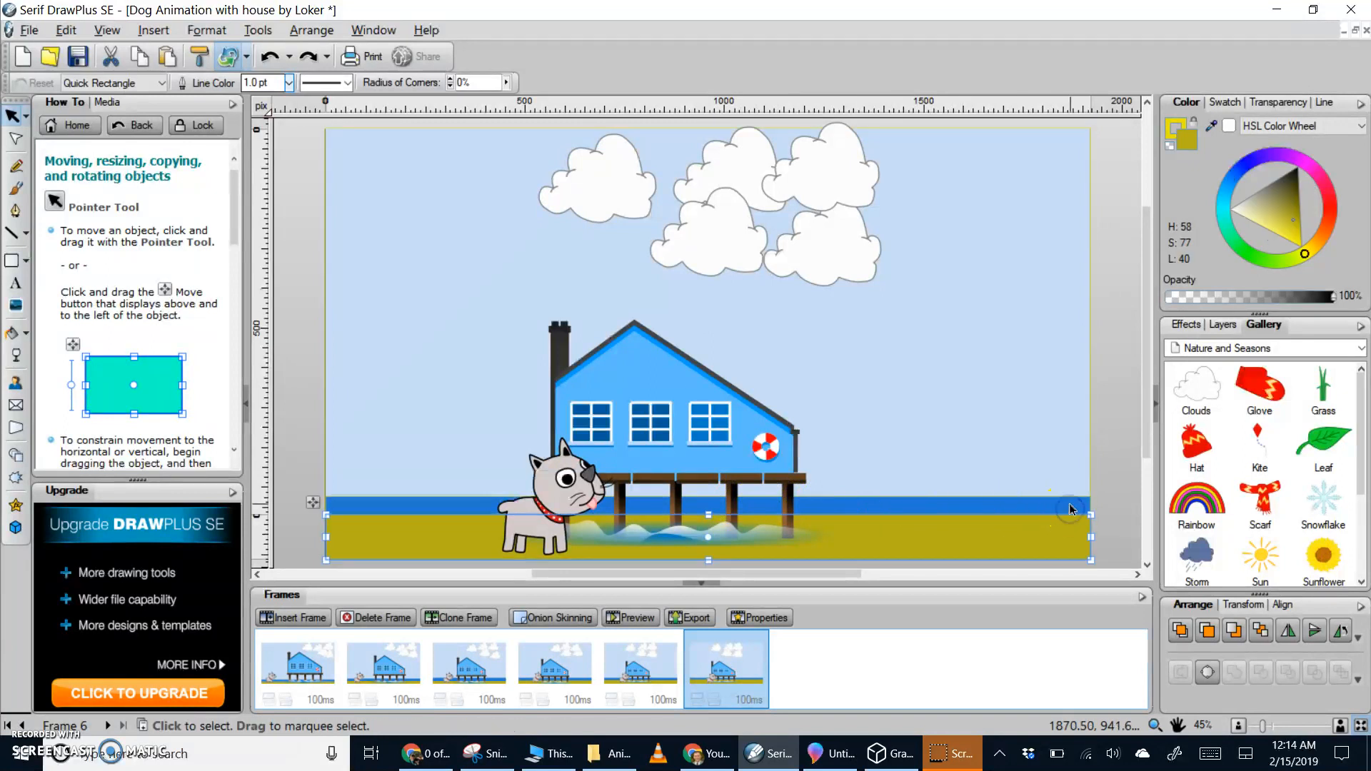
drag(708, 497, 568, 397)
Move the house in frame 6 slightly up and left, farther behind the dog.
click(680, 441)
drag(744, 438, 730, 432)
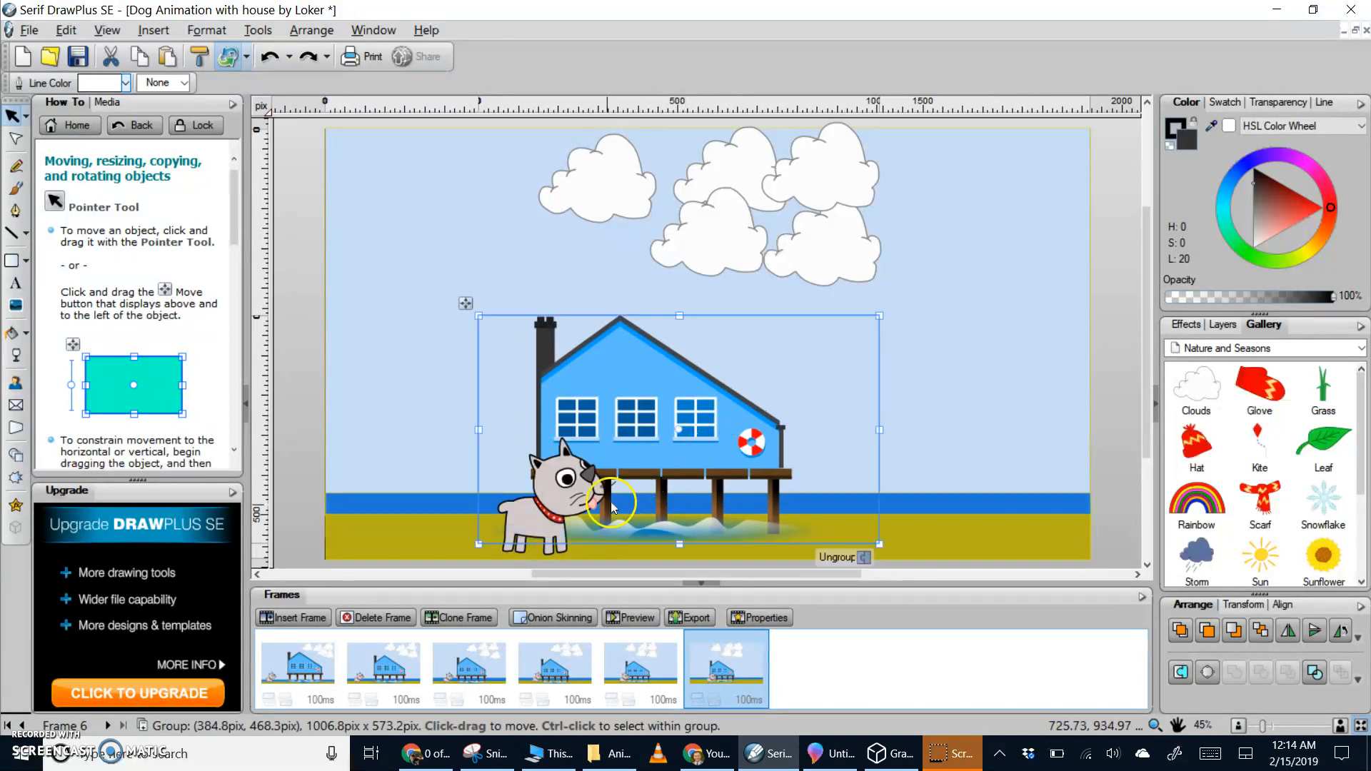
click(533, 530)
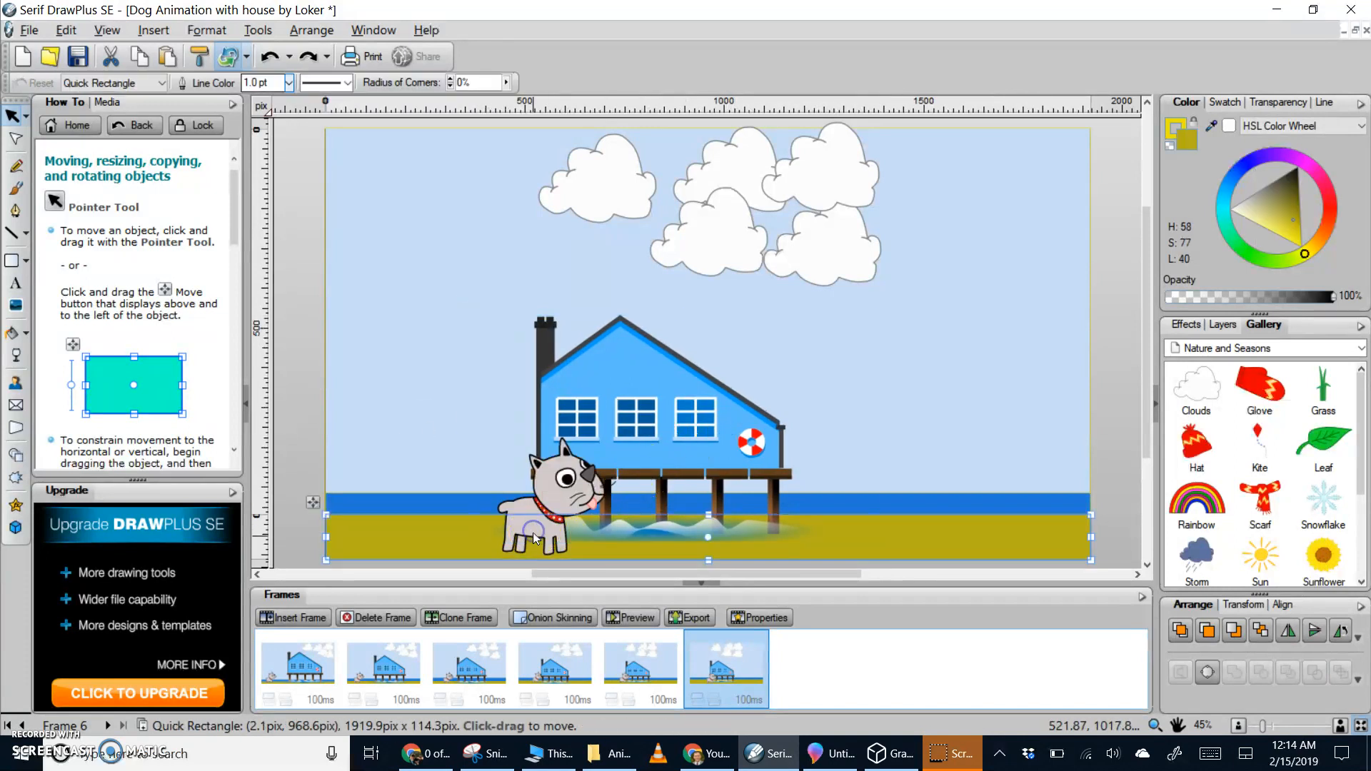
Nudge the dog in frame 6 slightly and clone that frame as frame 7.
click(564, 506)
drag(574, 515, 576, 518)
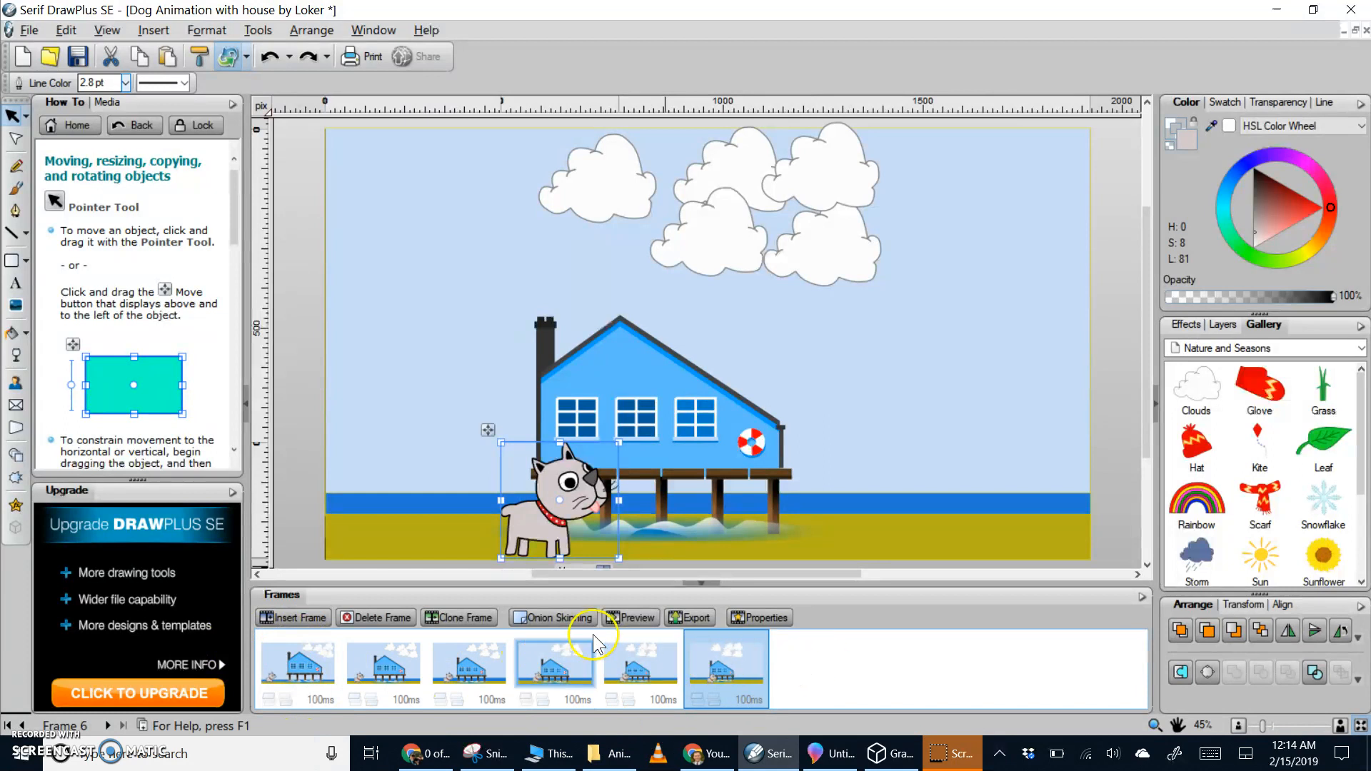
click(452, 615)
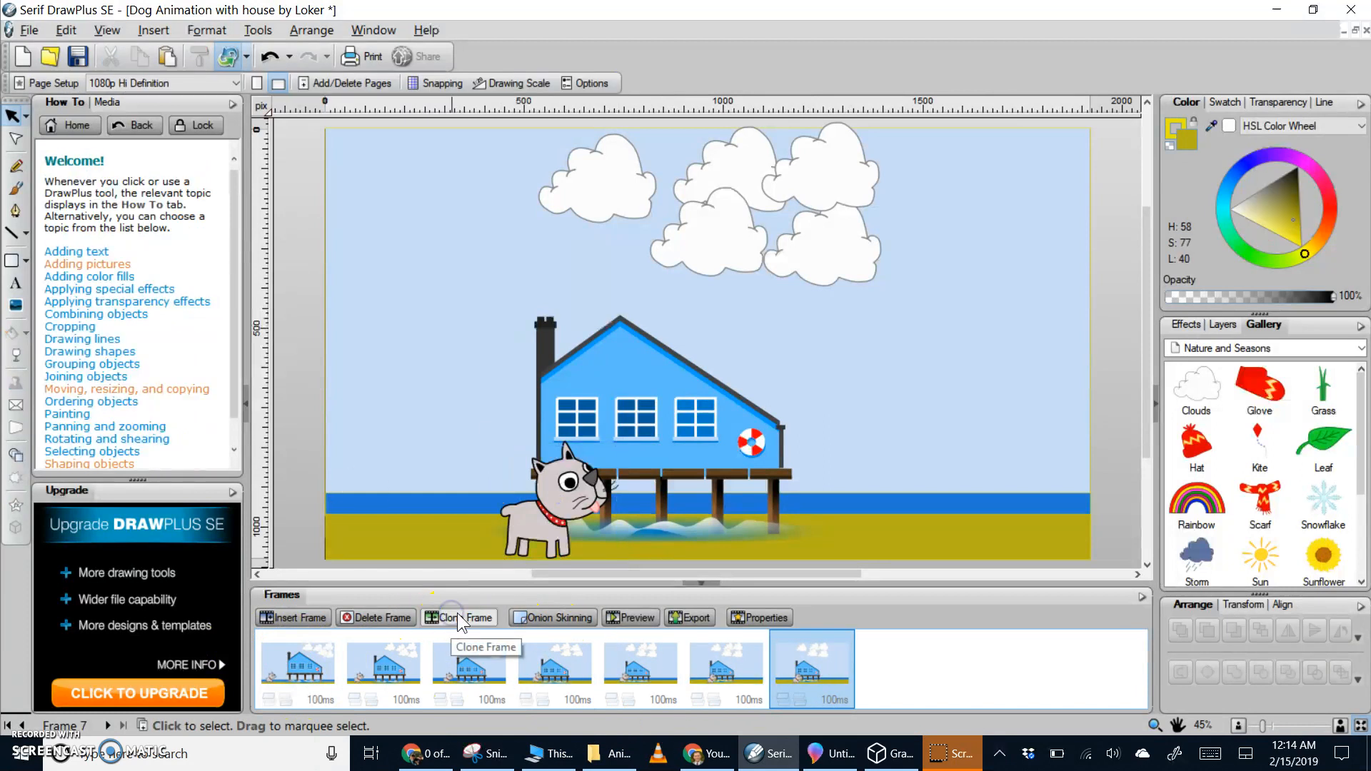
click(811, 675)
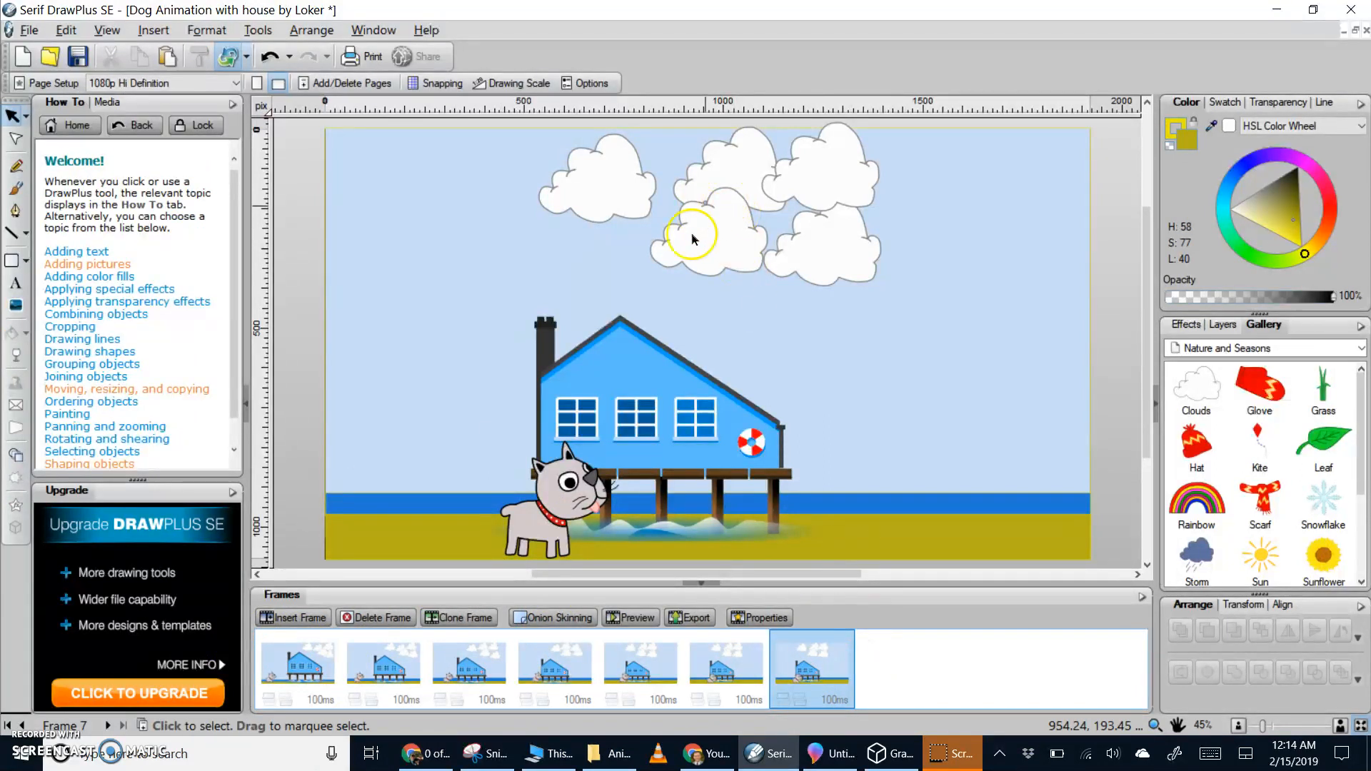
Shift all five clouds in frame 7 to the left, keeping them grouped closely together.
drag(695, 235, 661, 234)
drag(586, 208, 552, 207)
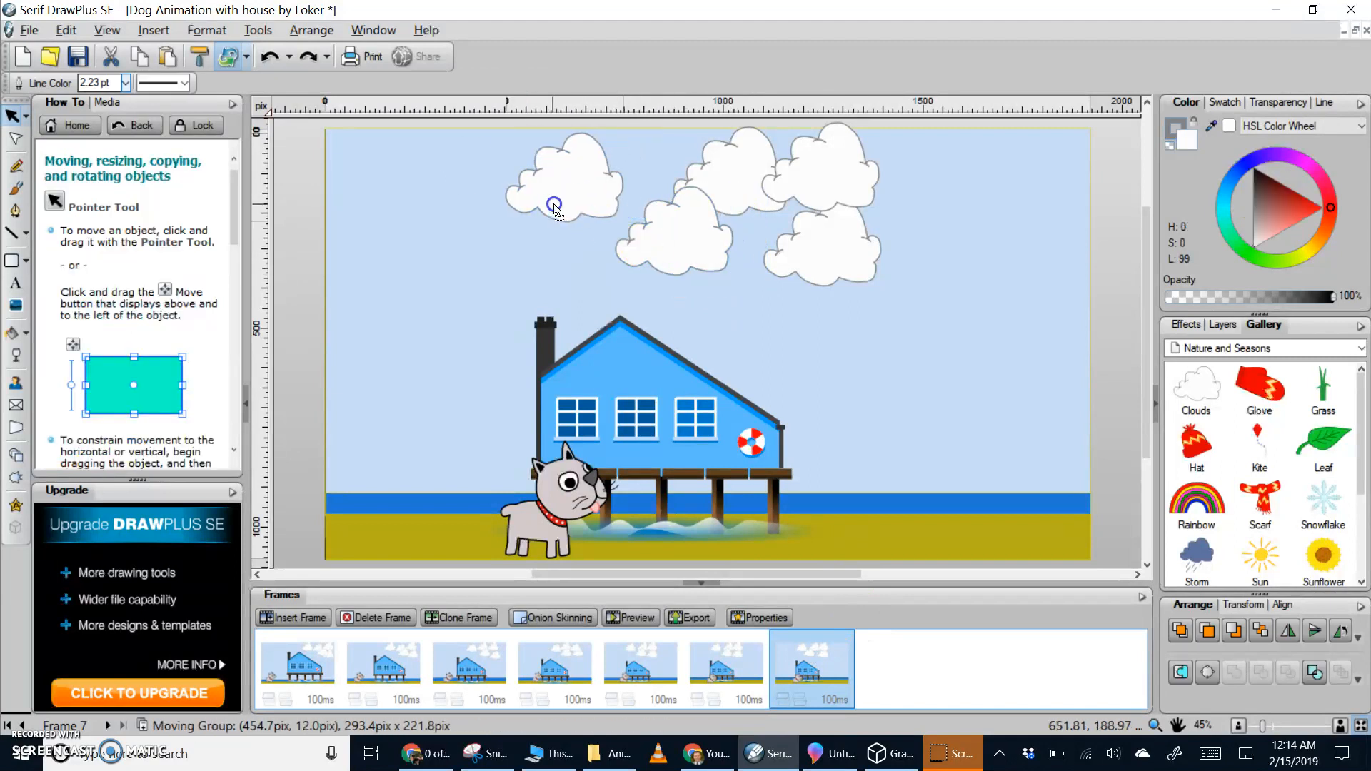
drag(713, 177, 659, 177)
drag(800, 176, 763, 177)
drag(808, 252, 766, 255)
click(664, 243)
drag(663, 243, 644, 242)
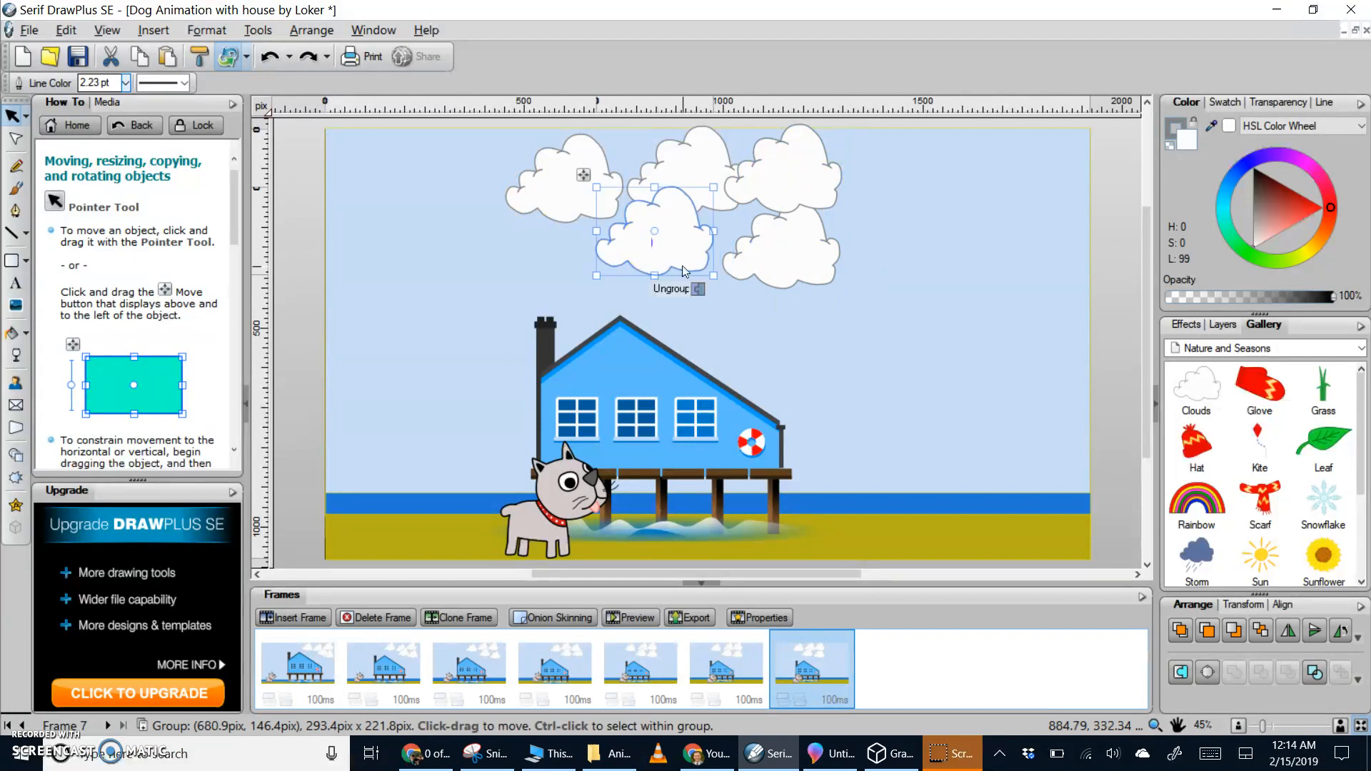
Move the dog in frame 7 right, shrink the house to about 973 x 554 px and shift it left.
drag(547, 537, 576, 537)
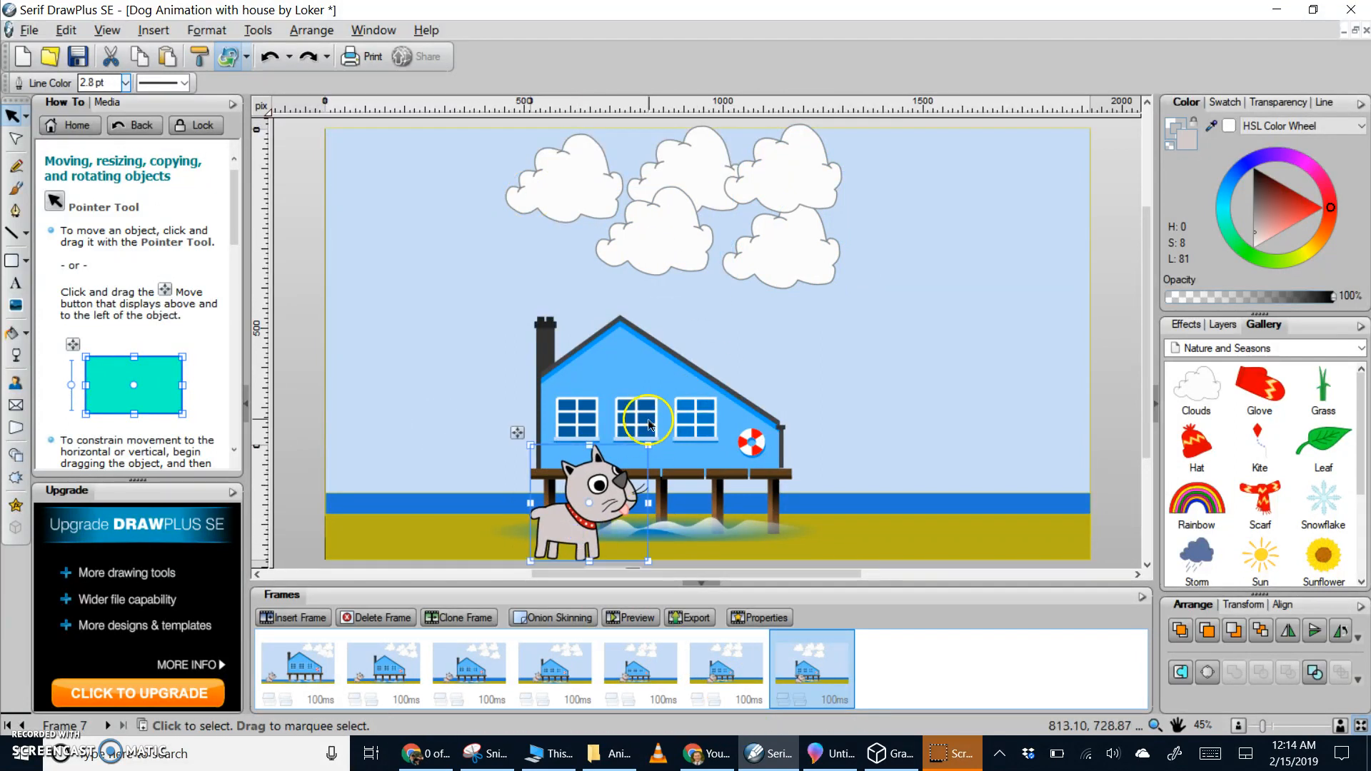
click(743, 432)
drag(879, 315, 866, 323)
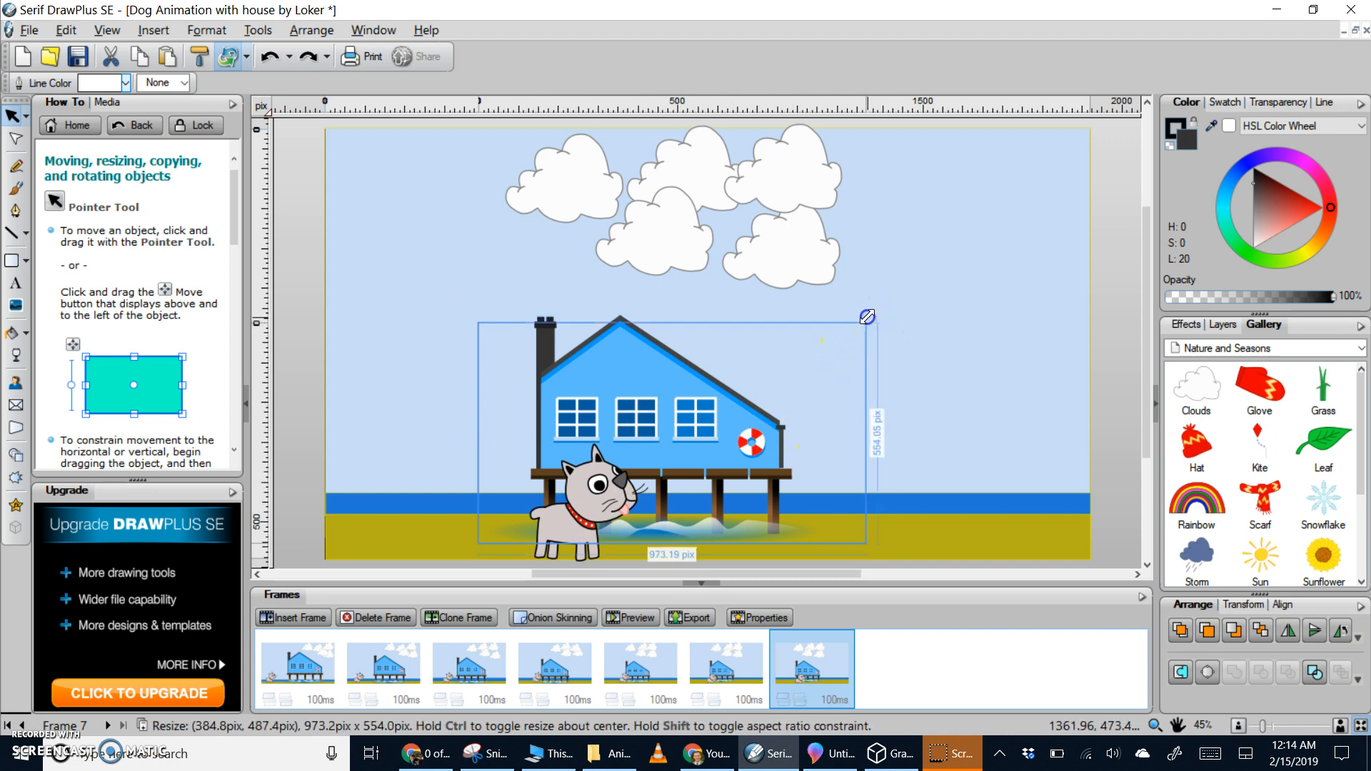
drag(710, 448, 688, 444)
Extend the sand in frame 7 upward to about 141 px tall and raise the top edge of the blue water rectangle.
click(928, 524)
drag(1091, 515, 1089, 504)
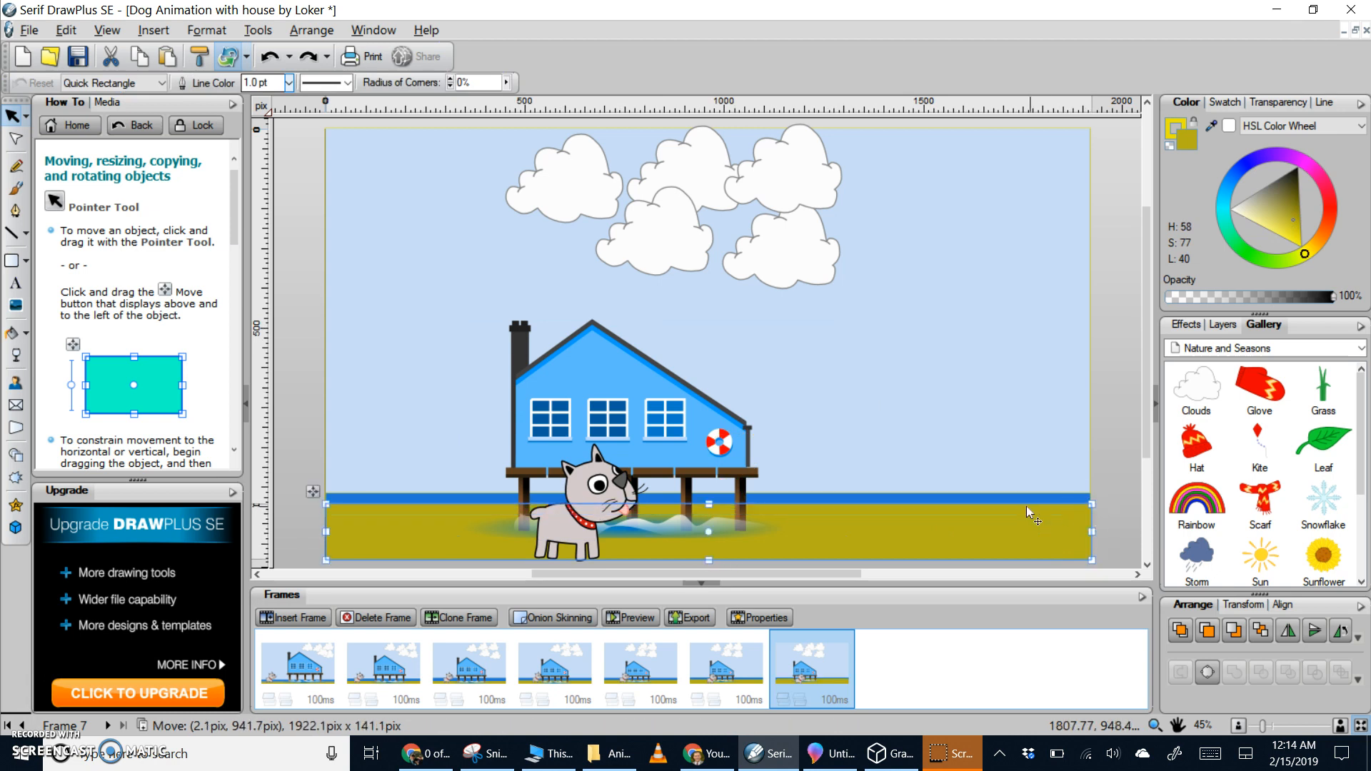
click(977, 500)
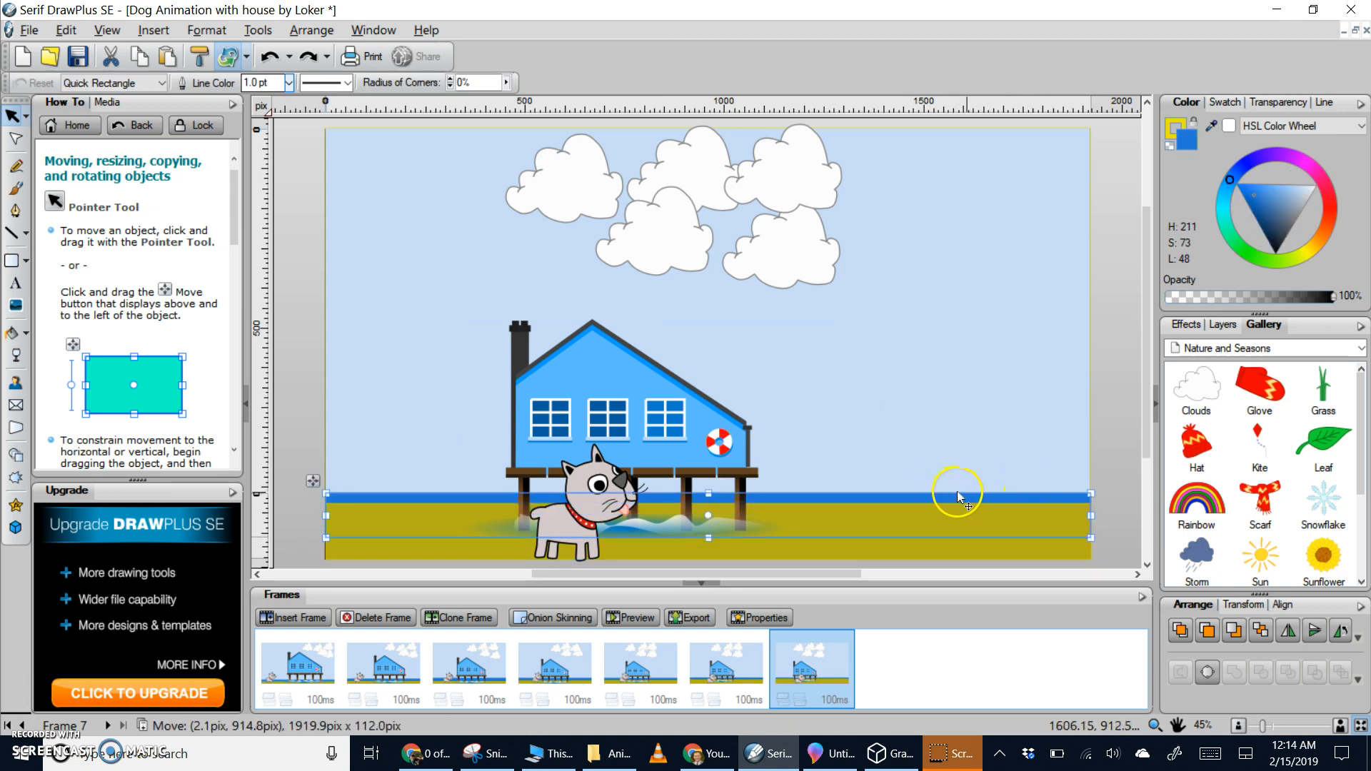
drag(1091, 494, 1091, 482)
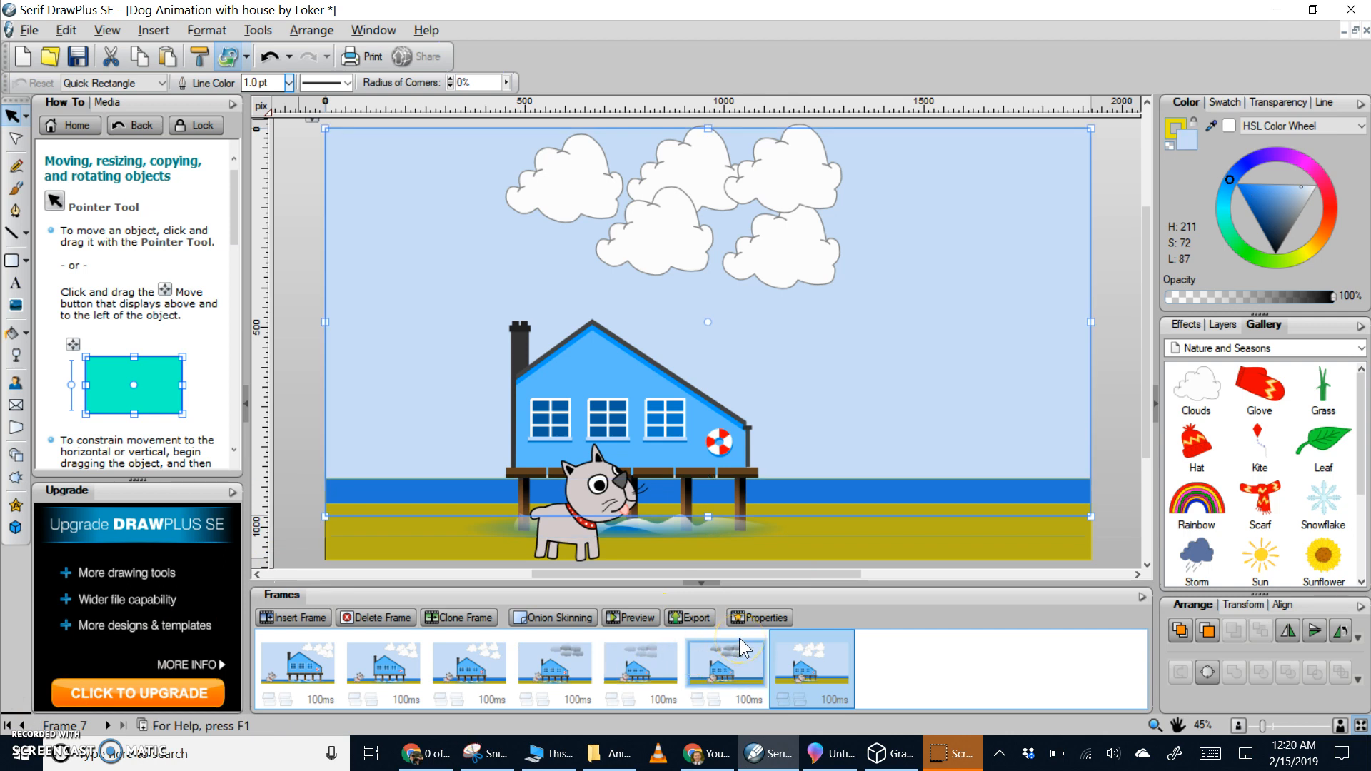
Compare the cloud shading across frames 4 to 7 and check the opacity of a grey cloud in frame 4.
click(740, 637)
click(572, 668)
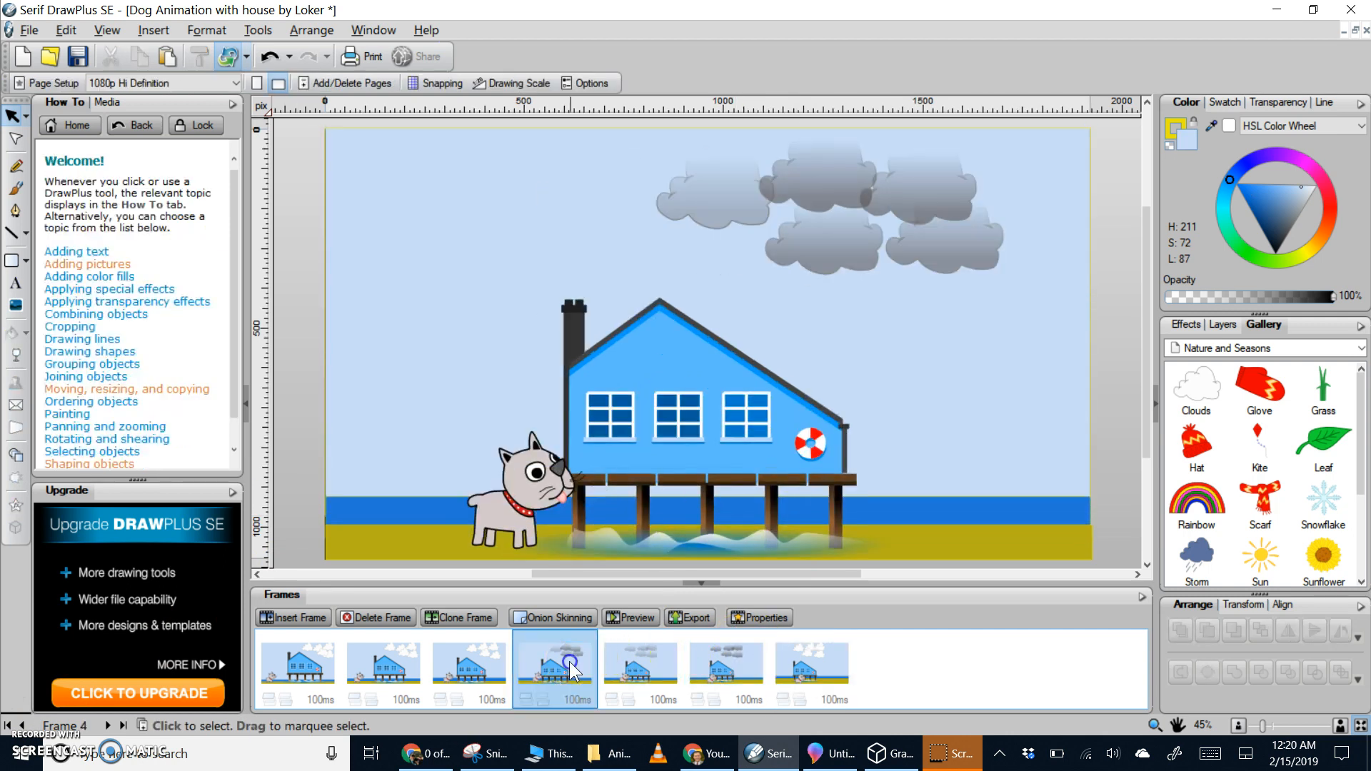
click(639, 668)
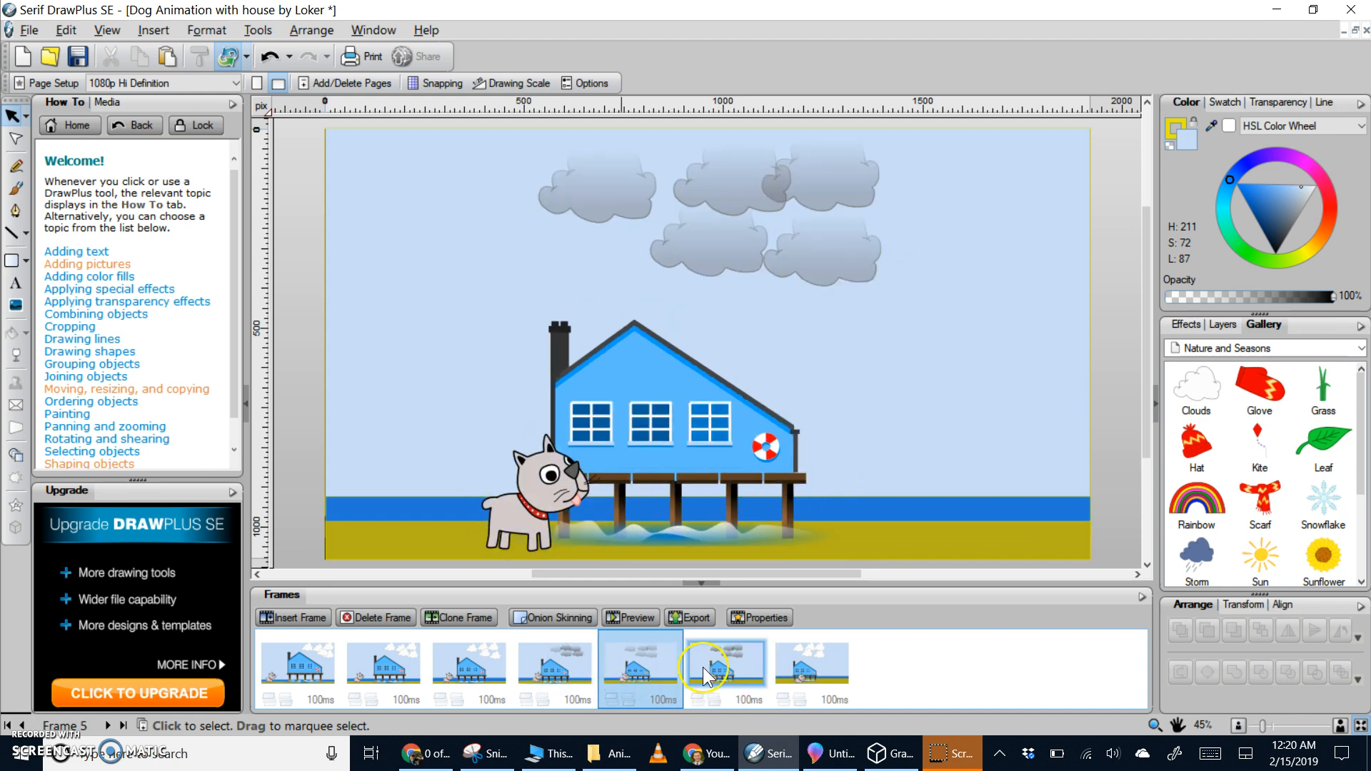
click(725, 668)
click(803, 668)
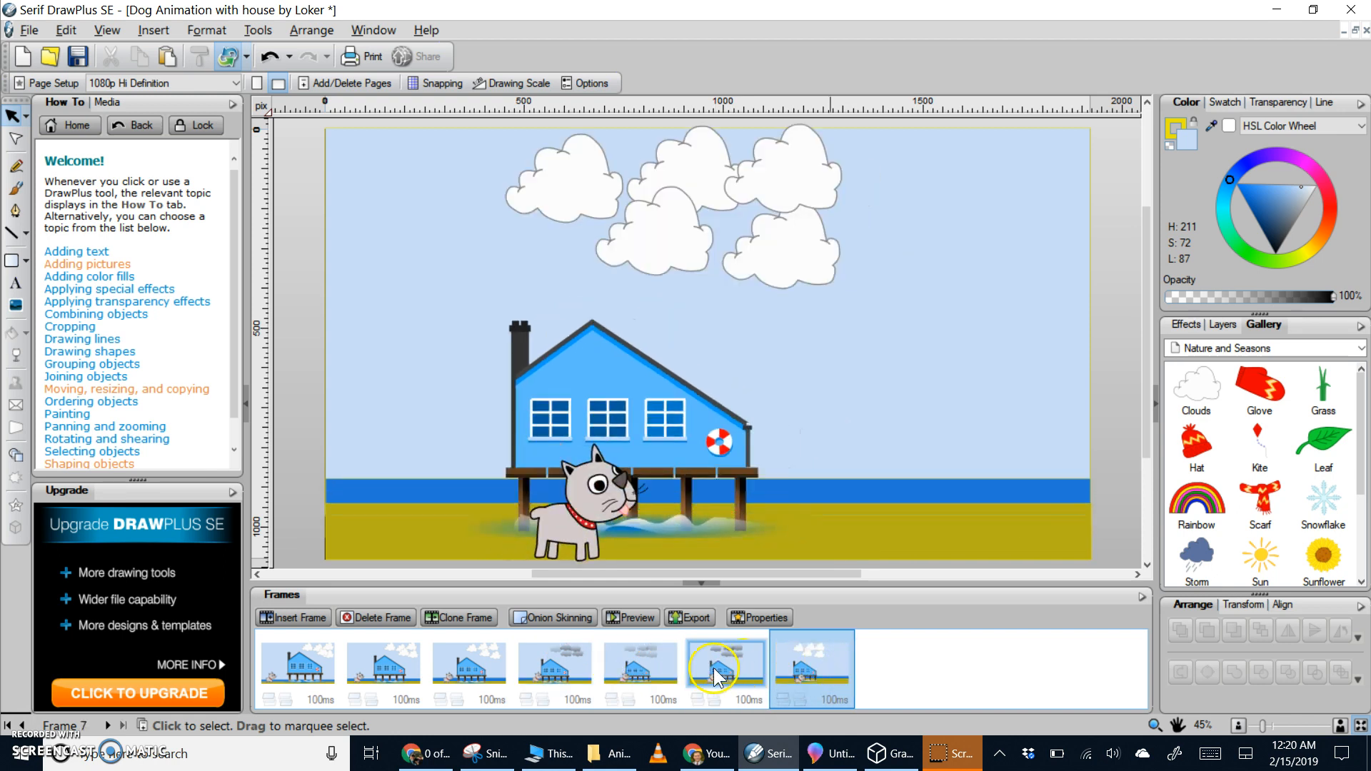
click(484, 671)
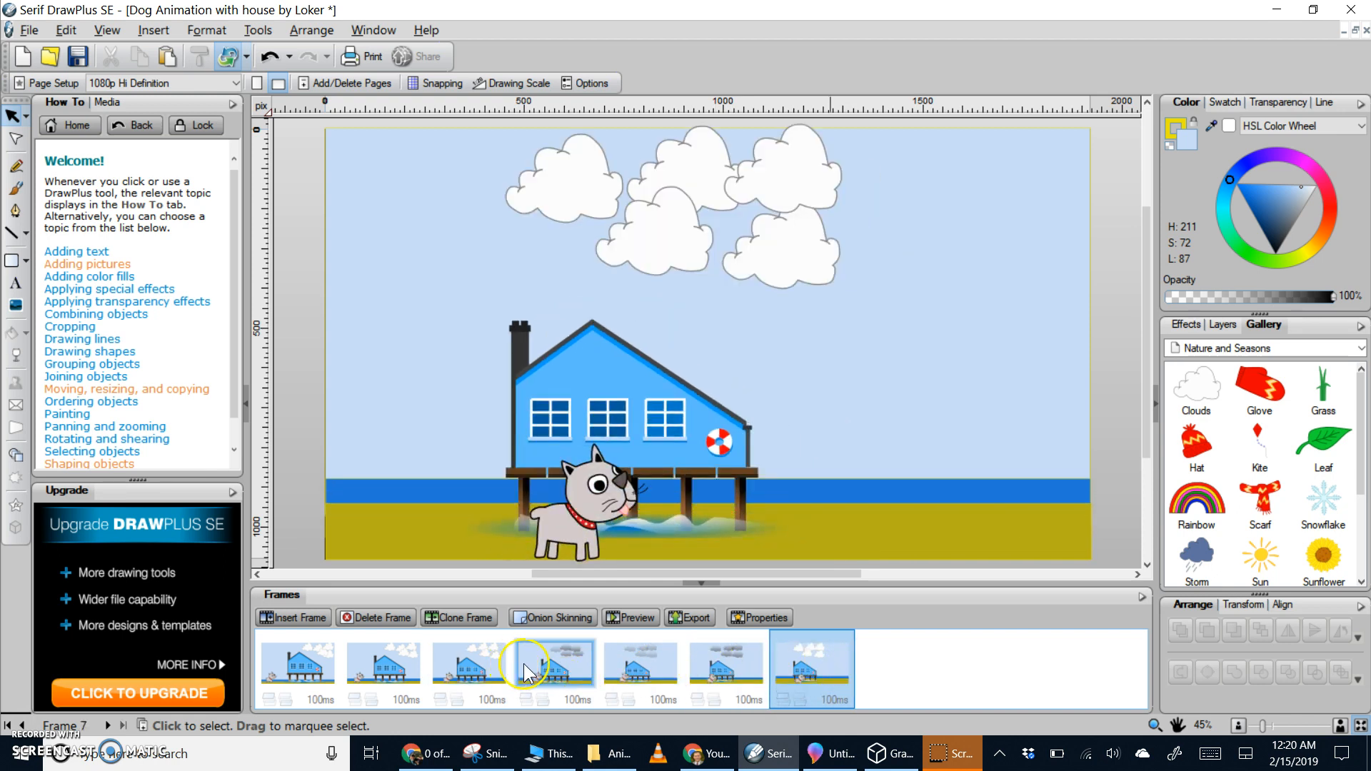
click(554, 668)
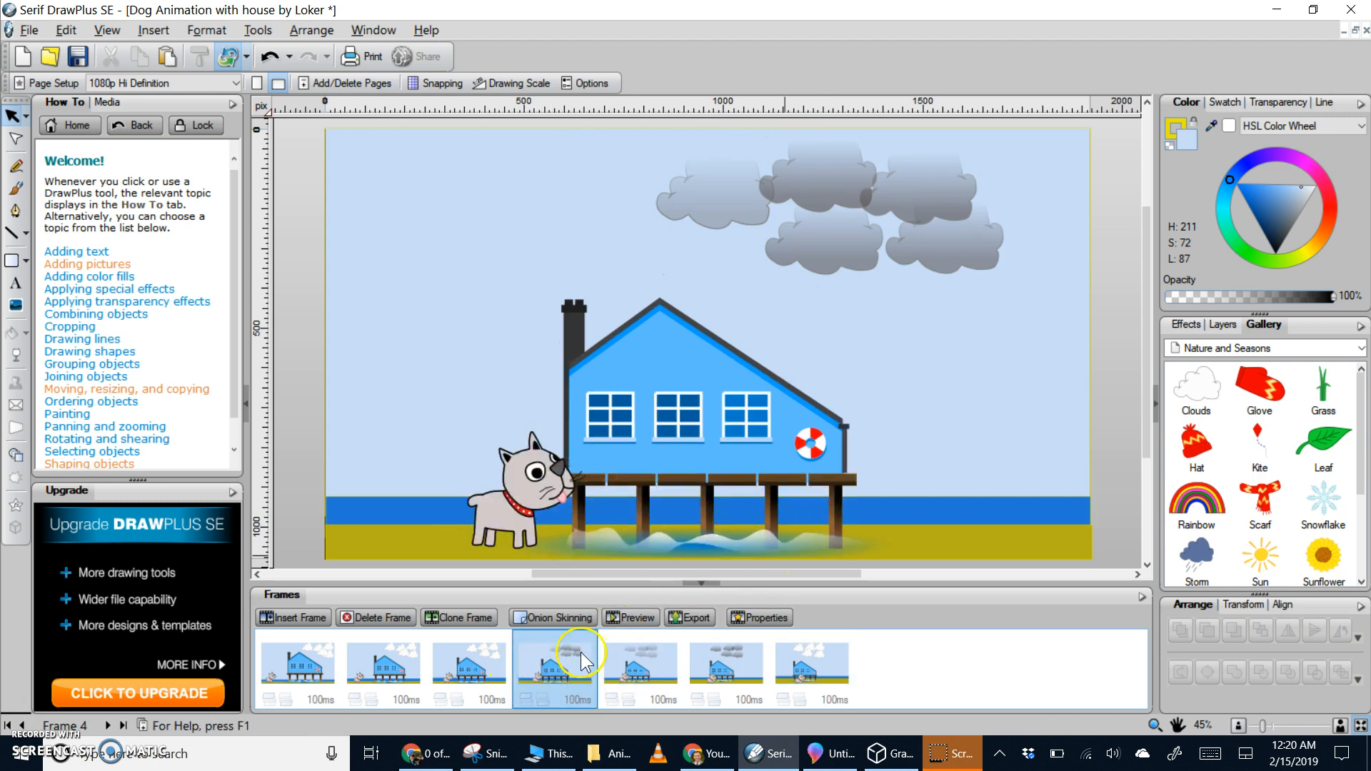
click(709, 226)
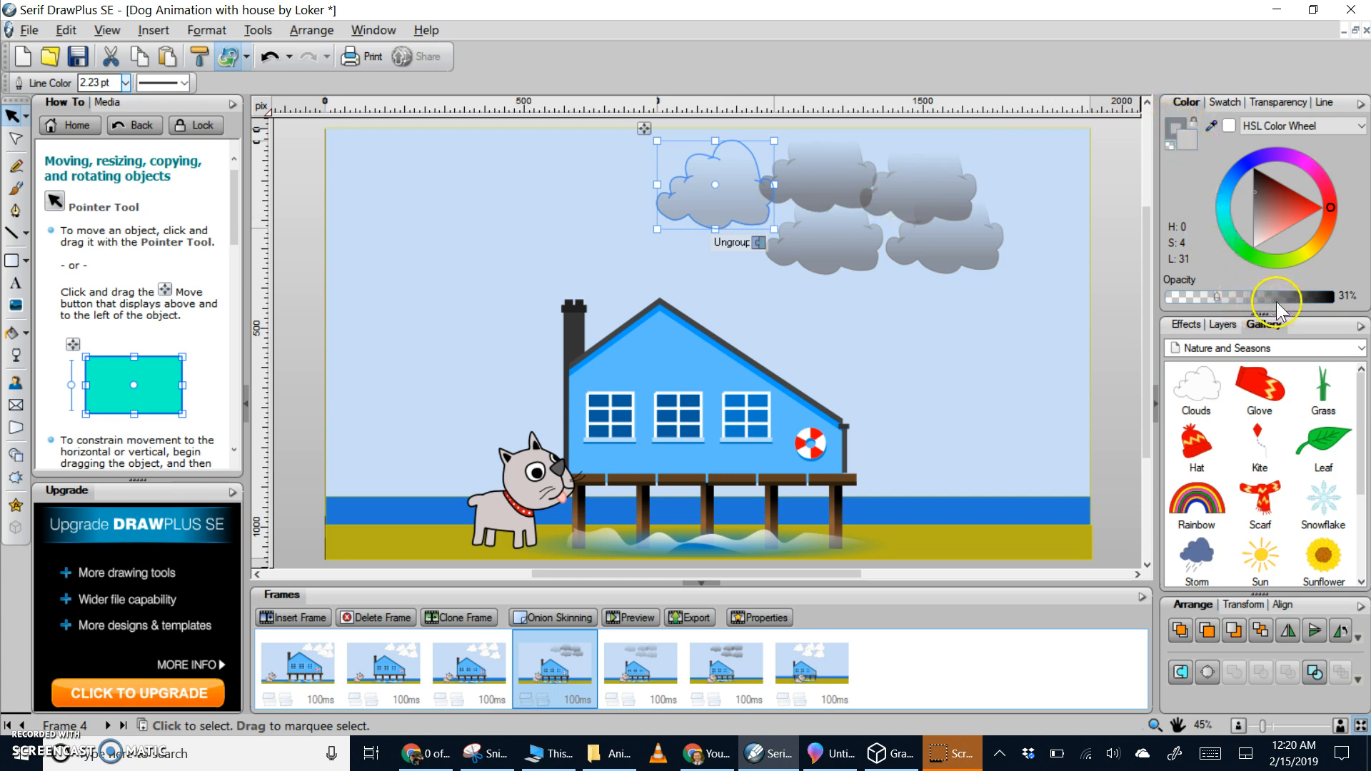
click(643, 671)
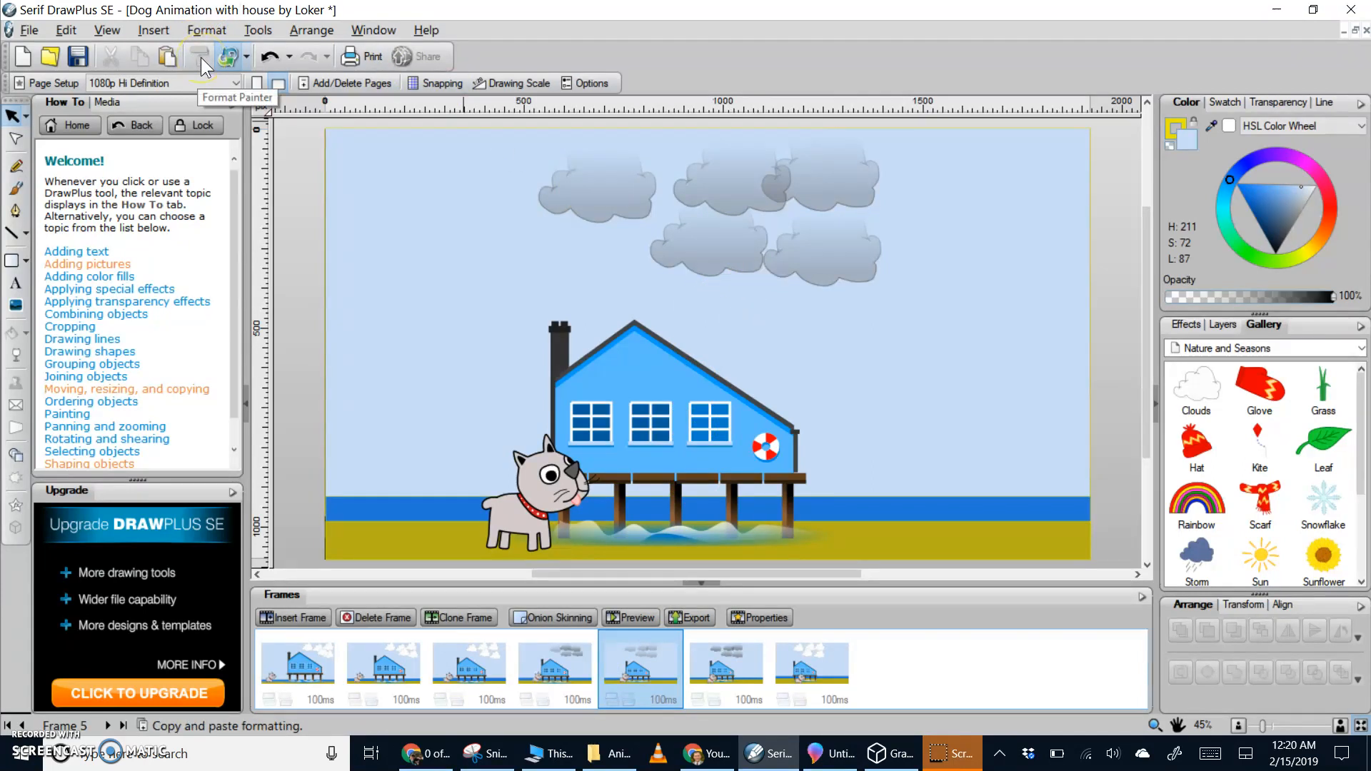
click(816, 665)
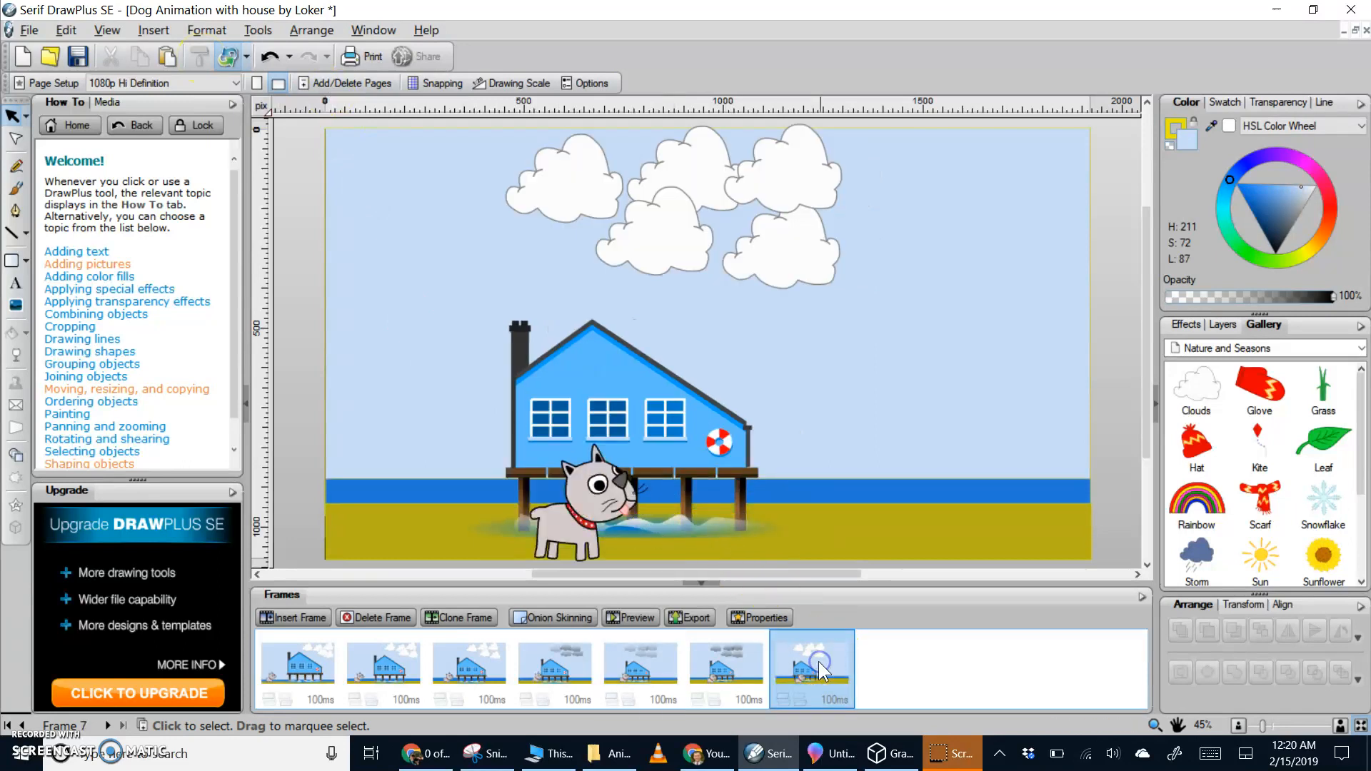
Copy the formatting of a grey cloud in frame 6 onto the leftmost cloud in frame 7 with the Format Painter.
click(739, 664)
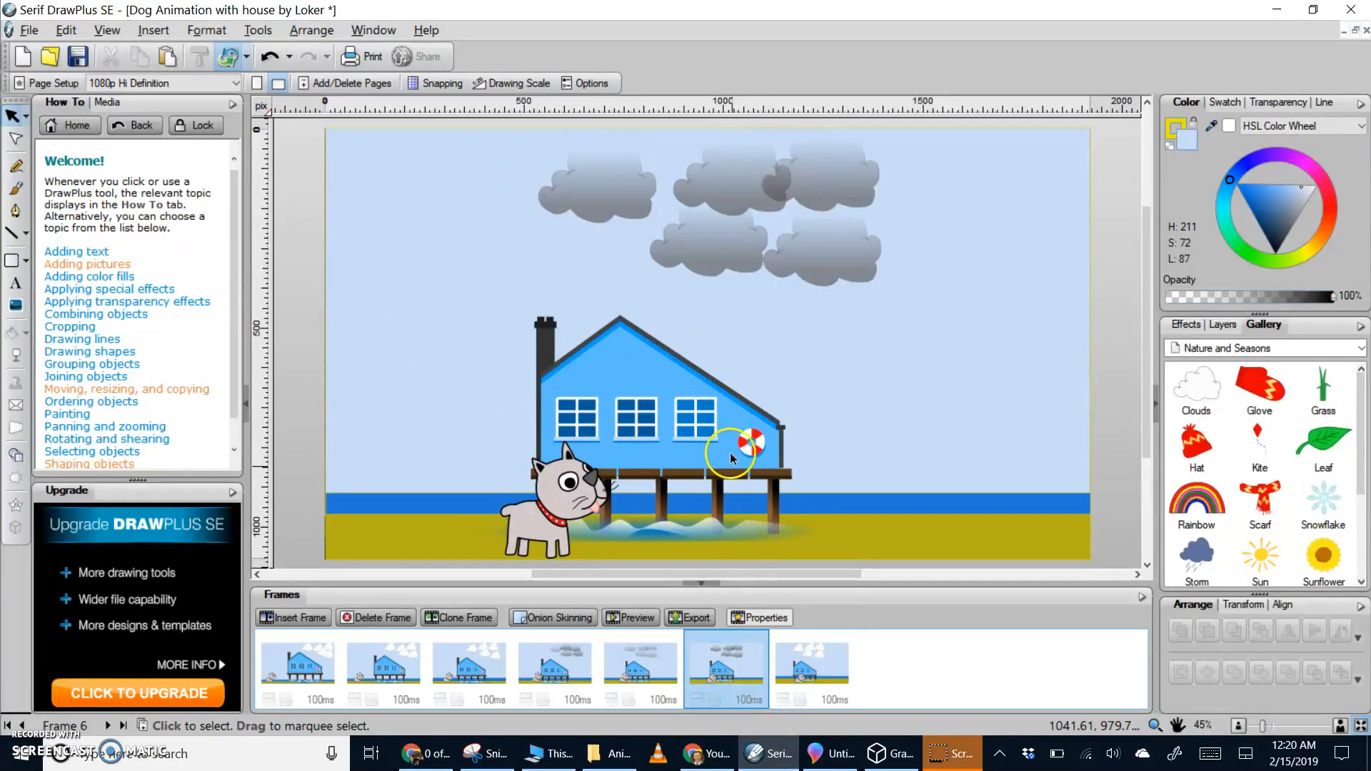
click(698, 261)
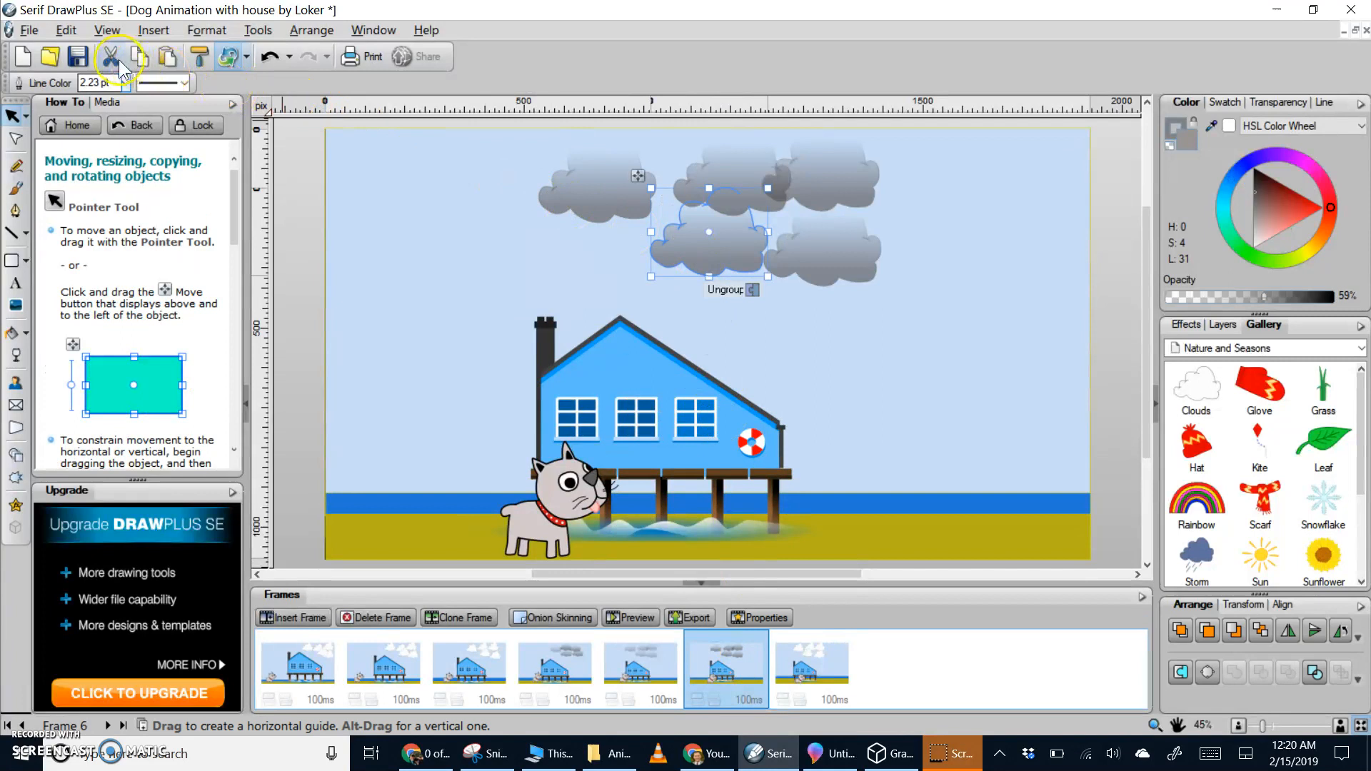
click(204, 62)
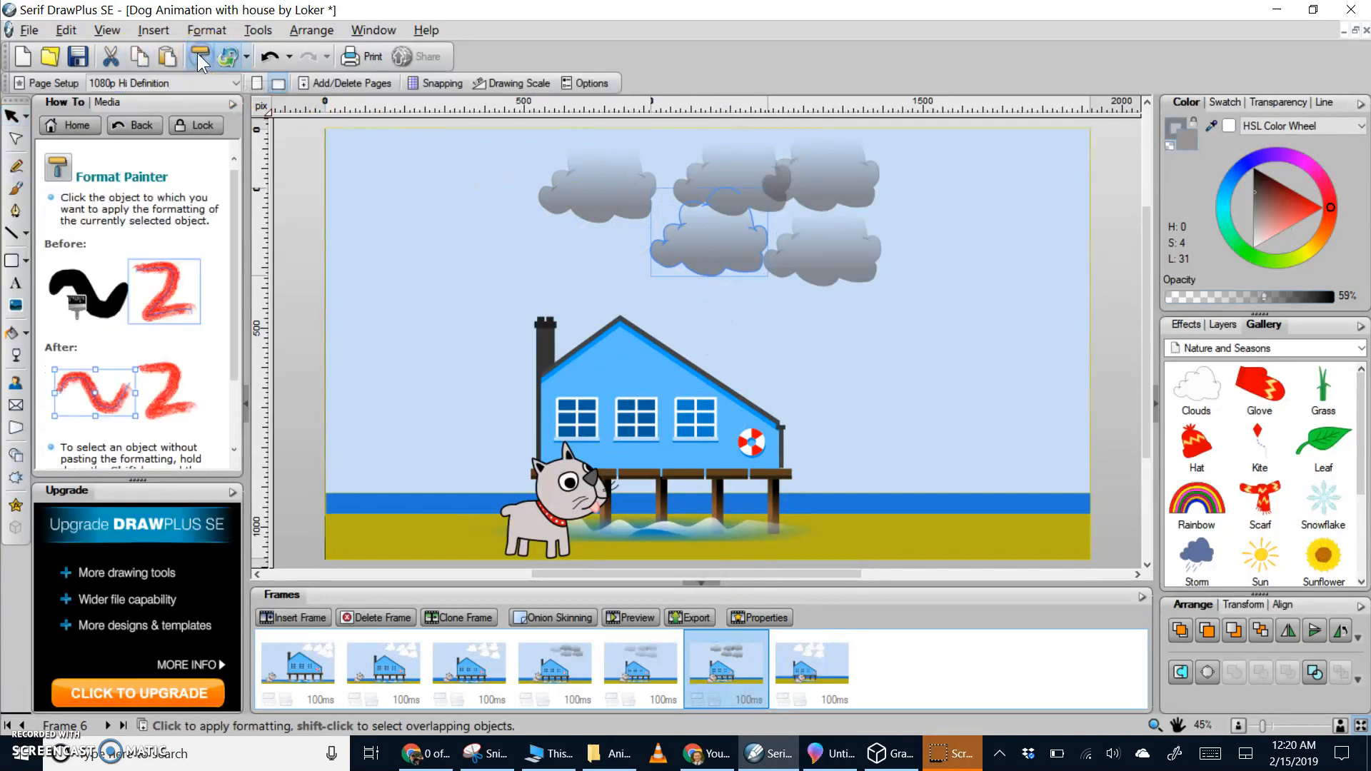
click(833, 673)
click(601, 183)
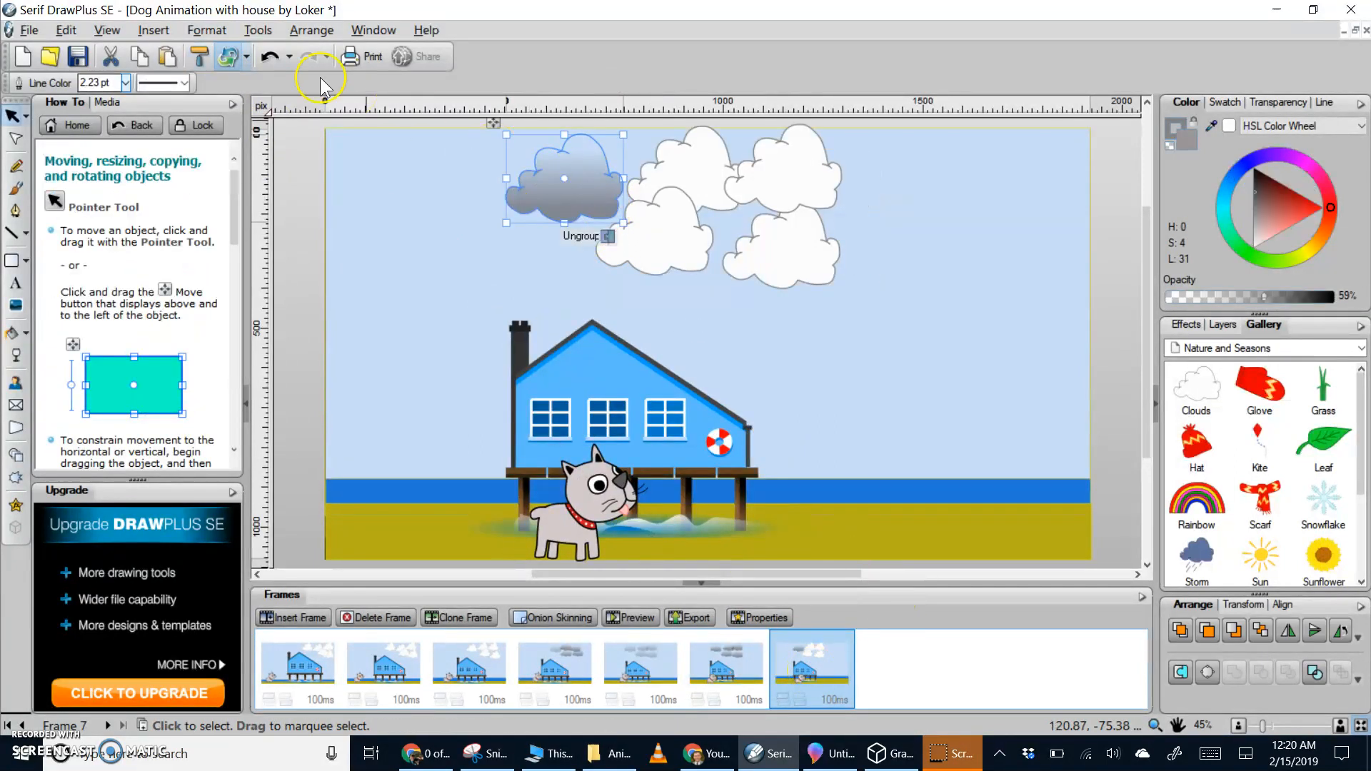
Apply the same grey gradient formatting to the remaining four white clouds in frame 7 with the Format Painter.
click(225, 56)
click(646, 222)
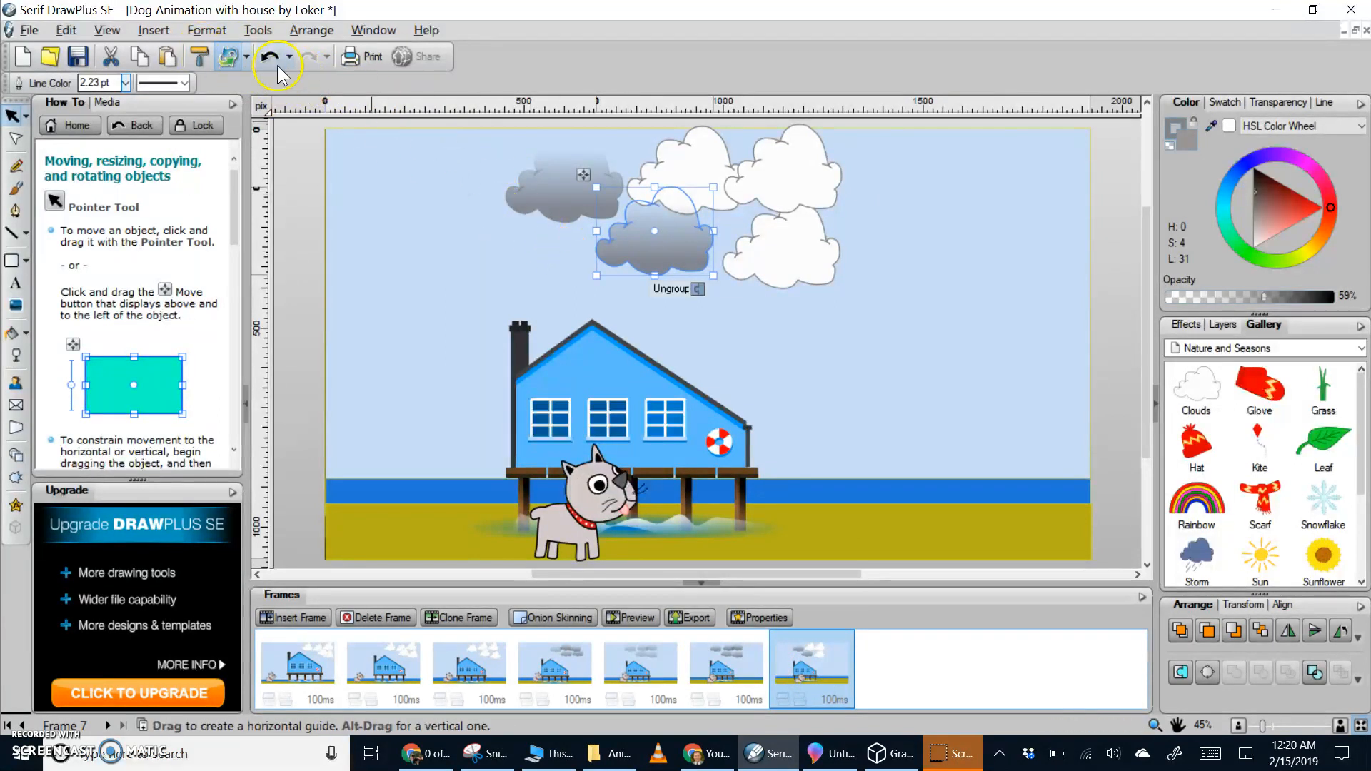
click(201, 56)
click(779, 153)
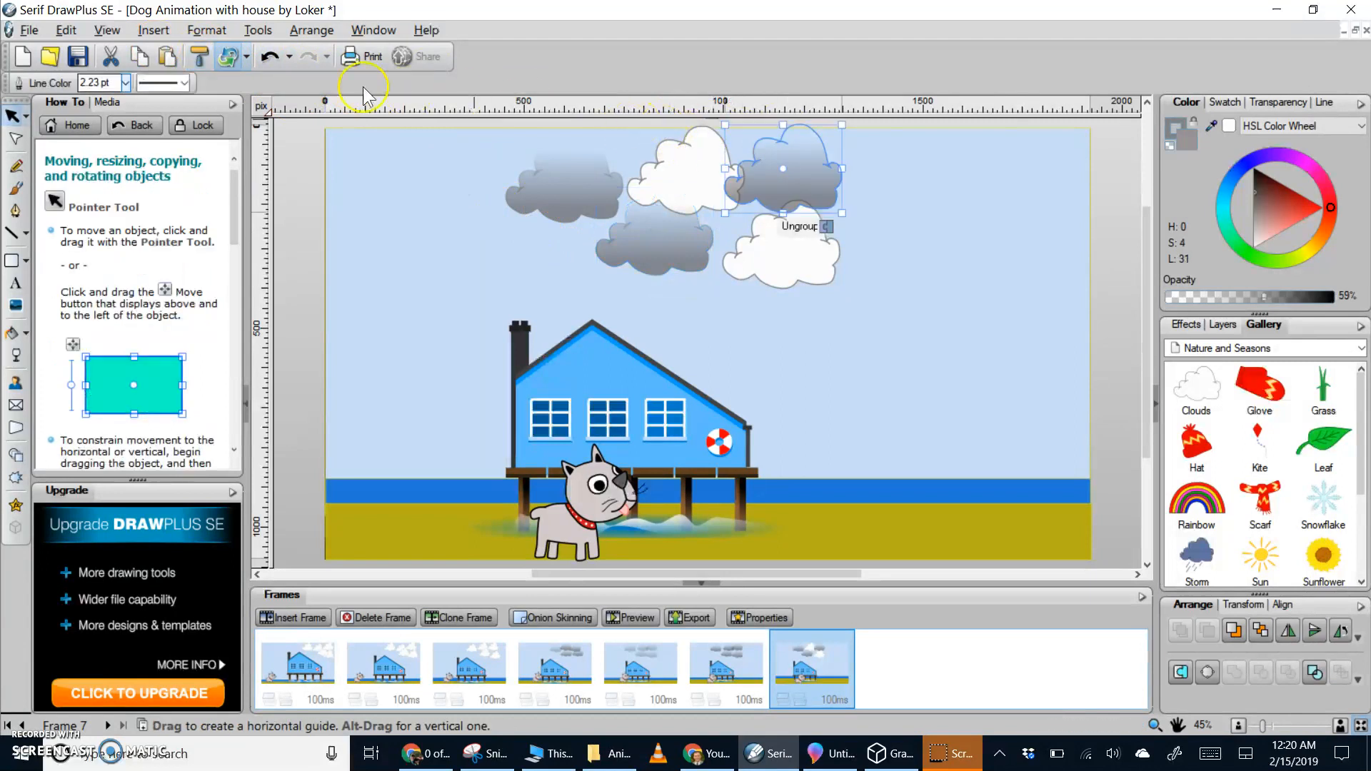
click(201, 57)
click(696, 159)
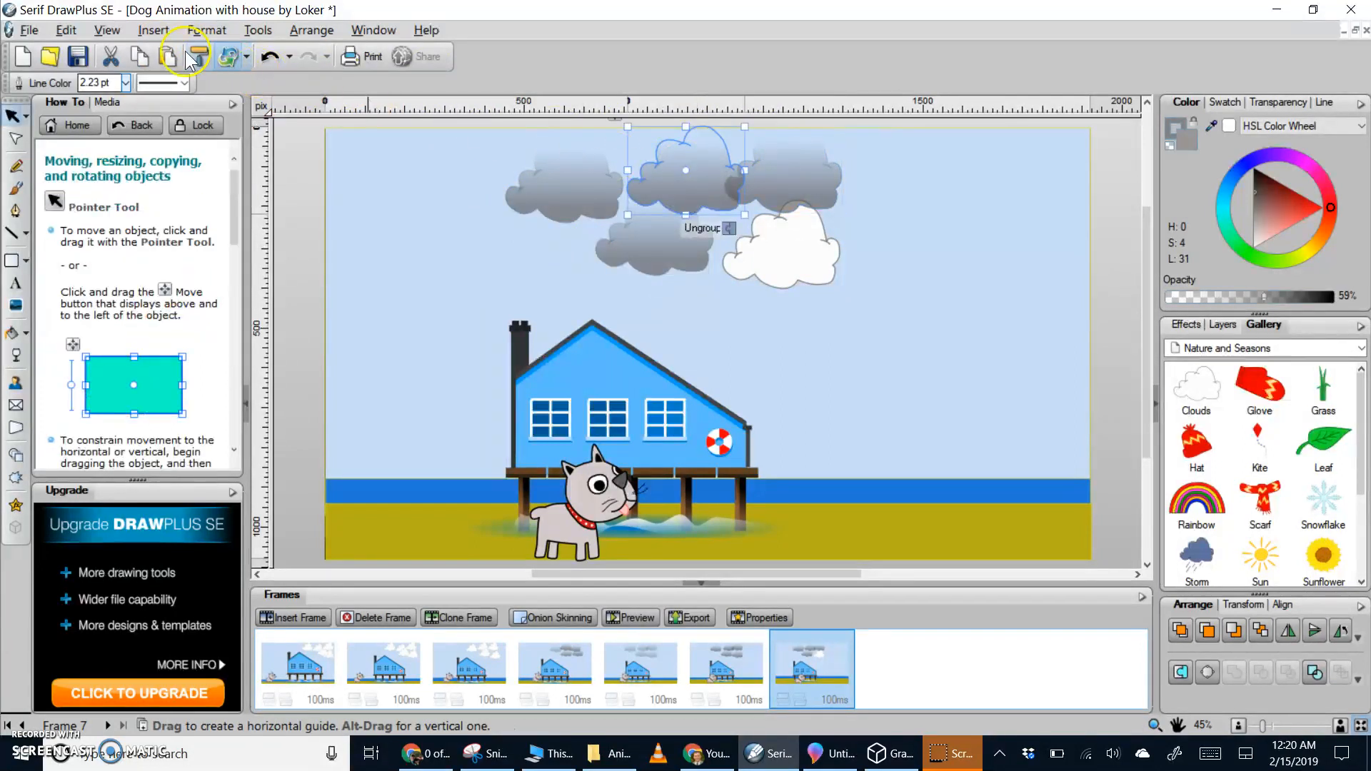
click(210, 68)
click(779, 239)
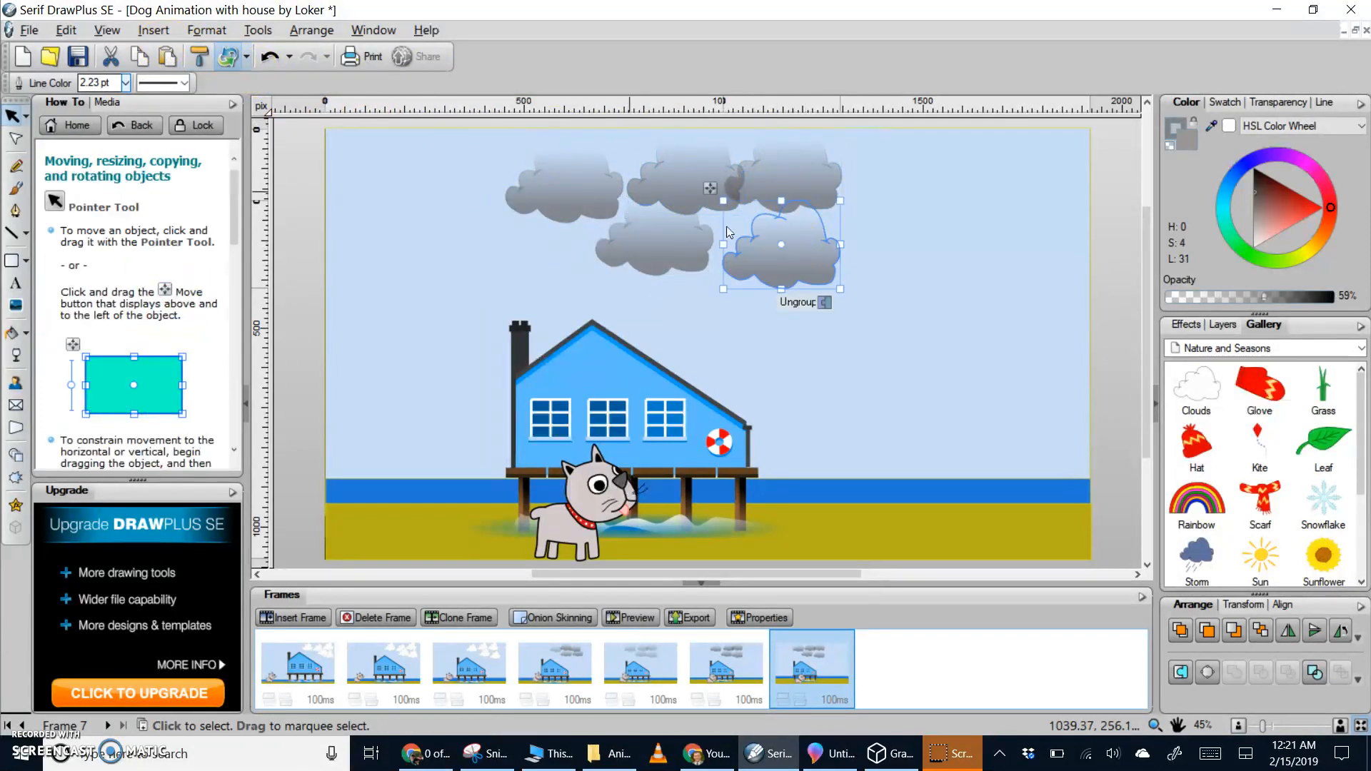
Darken the five clouds in frame 7 by raising each one's opacity, with the leftmost cloud at about 75%.
click(543, 171)
drag(1308, 306, 1292, 300)
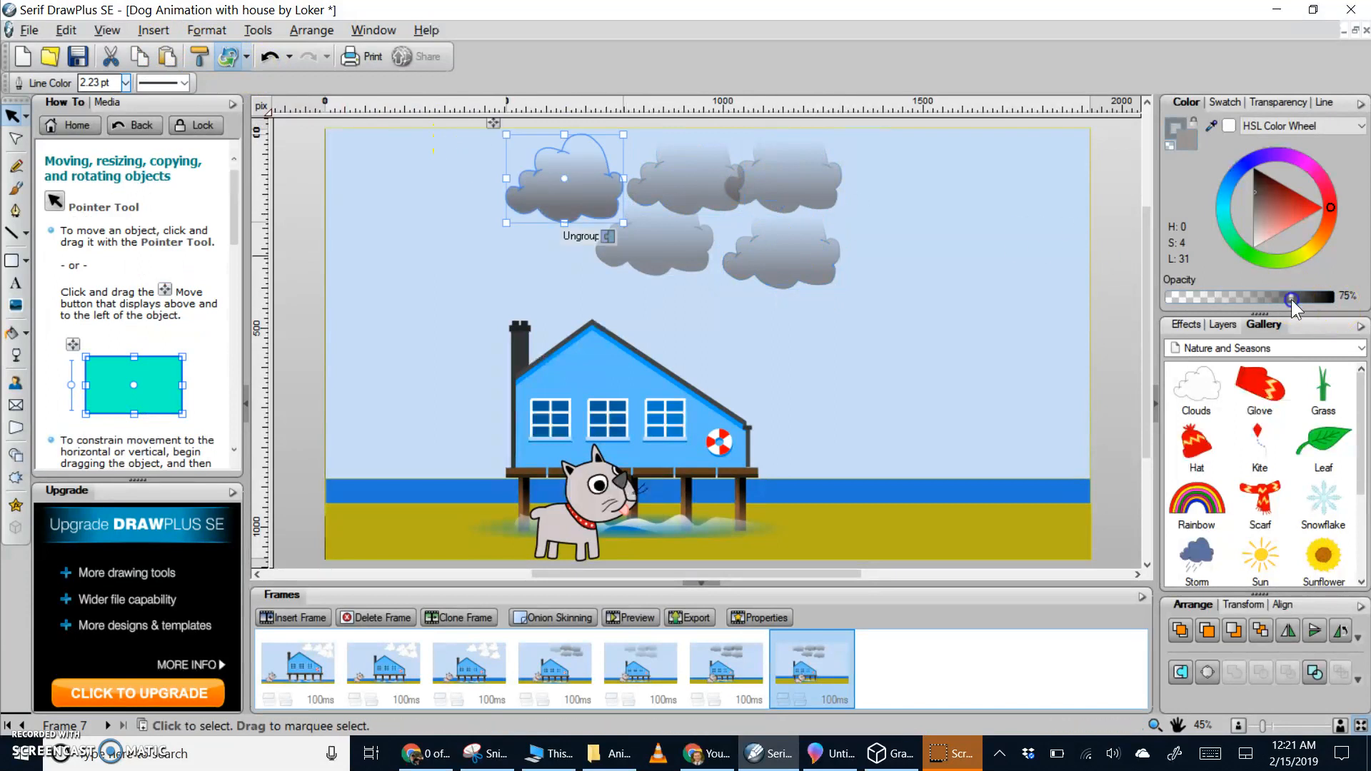
click(674, 183)
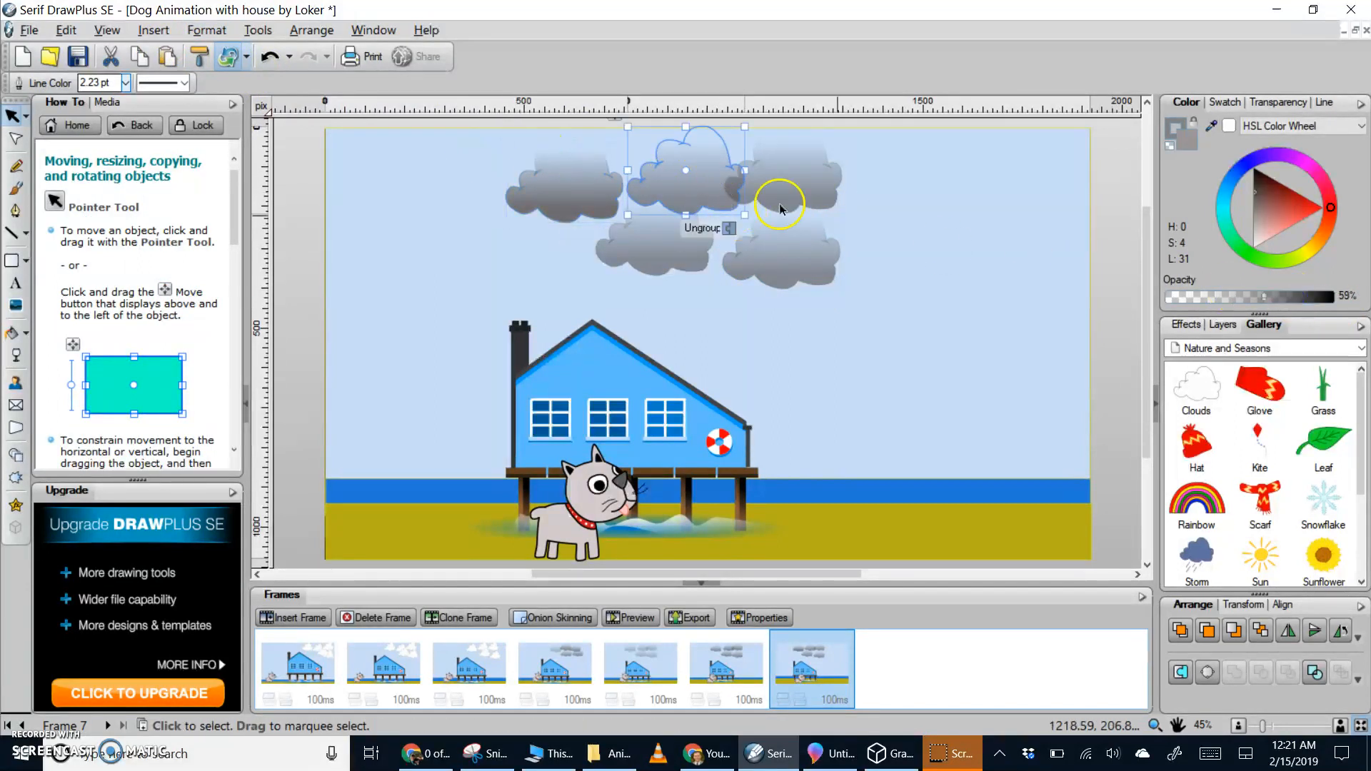
click(1299, 297)
click(752, 160)
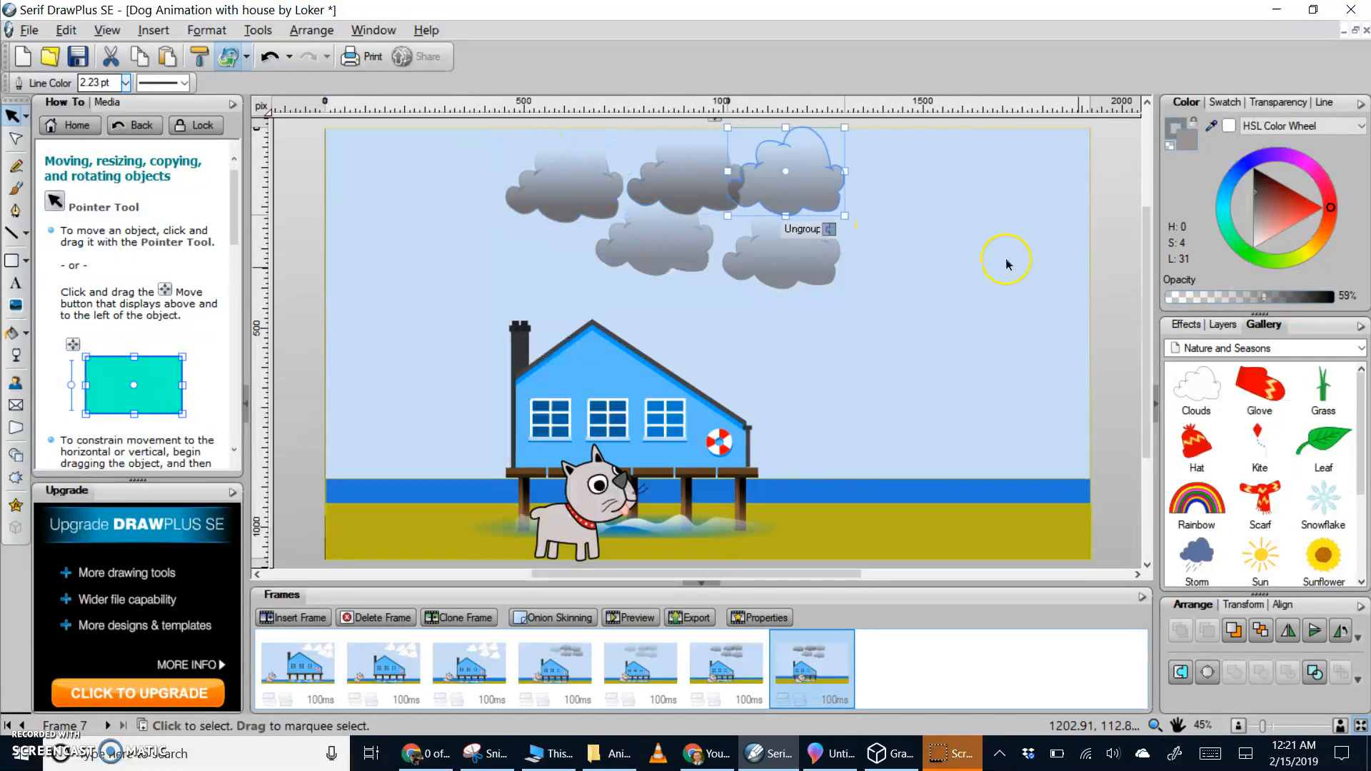
click(1303, 299)
click(634, 243)
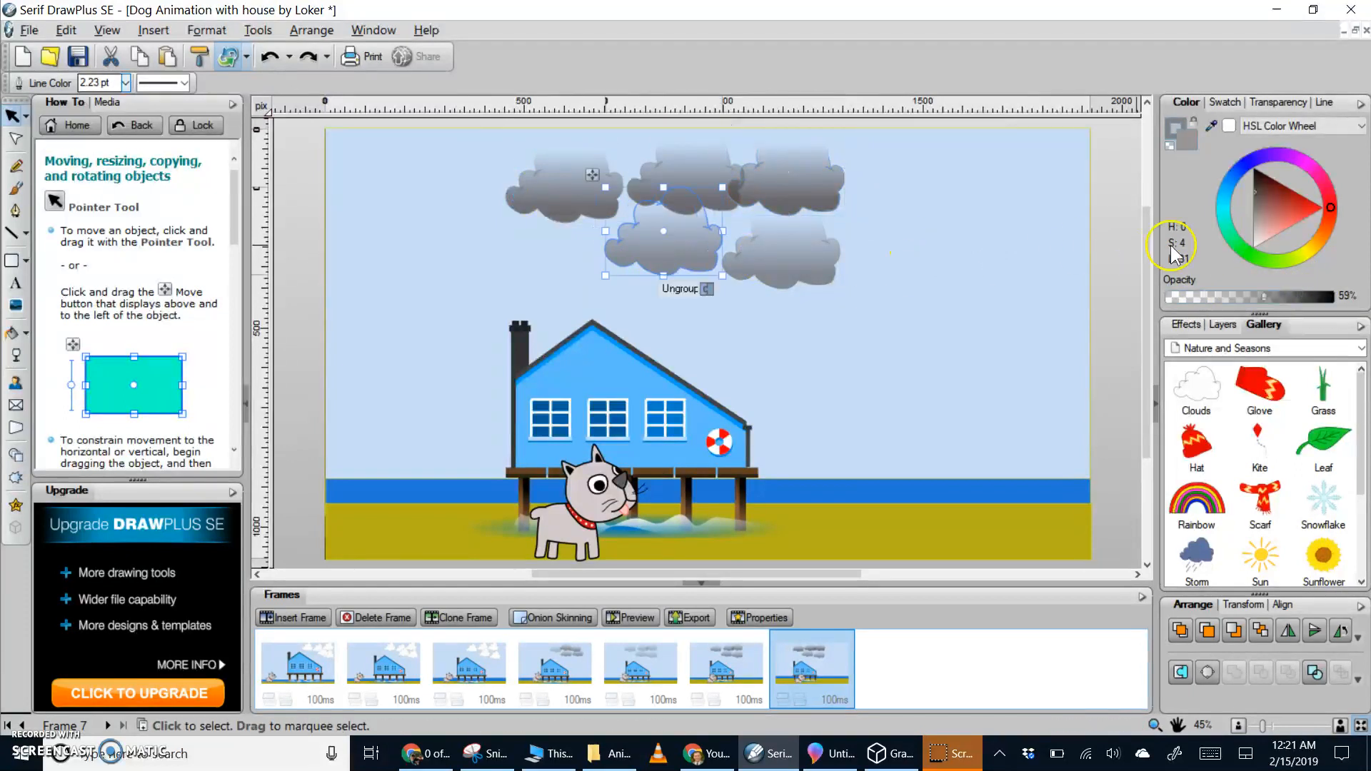
click(1301, 296)
click(782, 243)
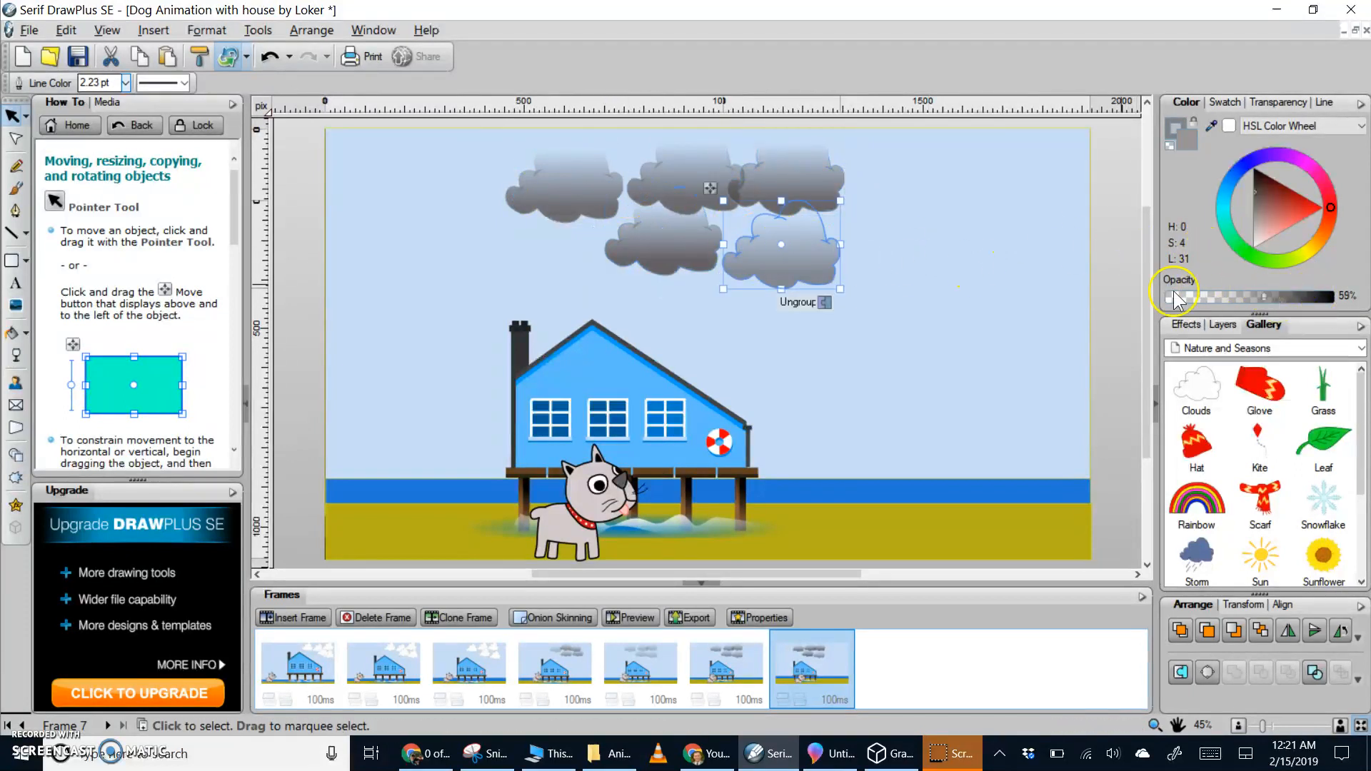
click(1311, 296)
Recolor the sky rectangle in frame 7 to a deeper blue (H 211, S 75, L 75) and clone the frame.
click(471, 420)
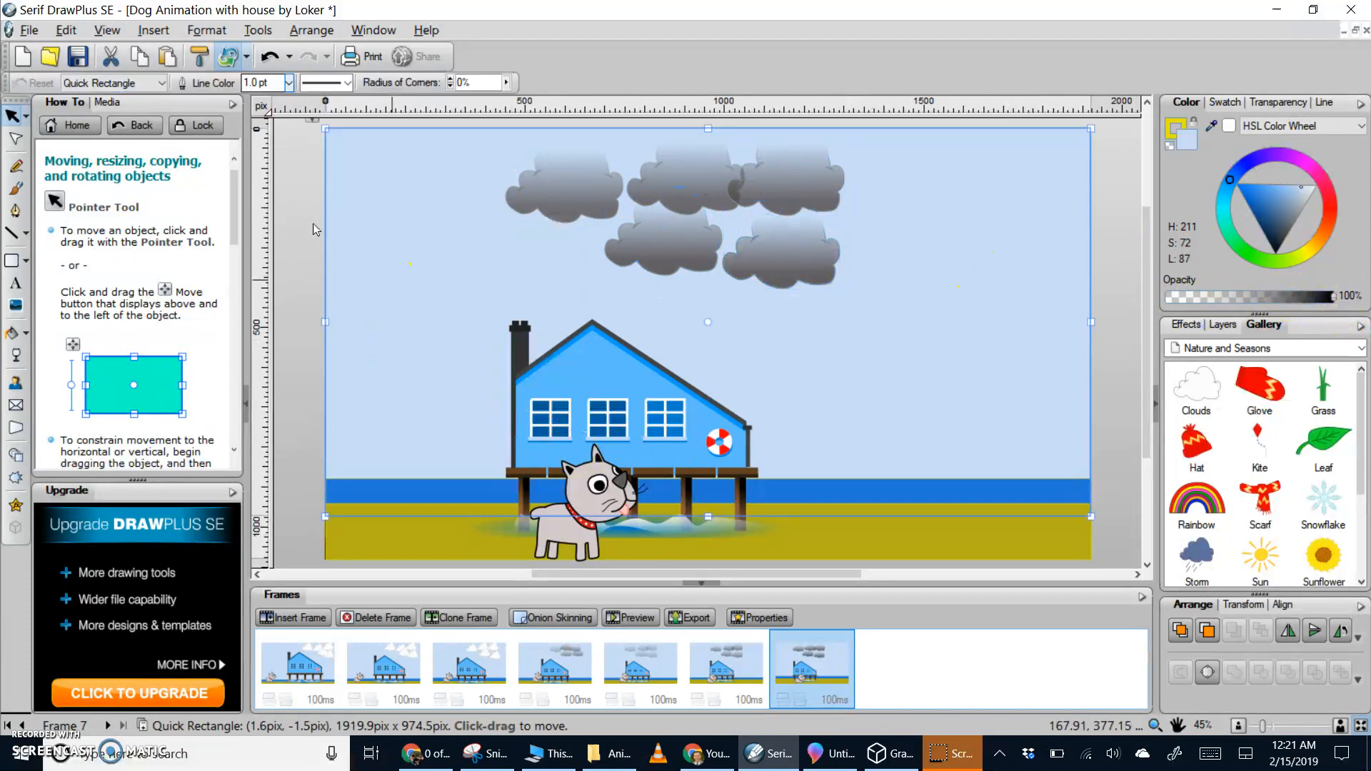
click(1285, 189)
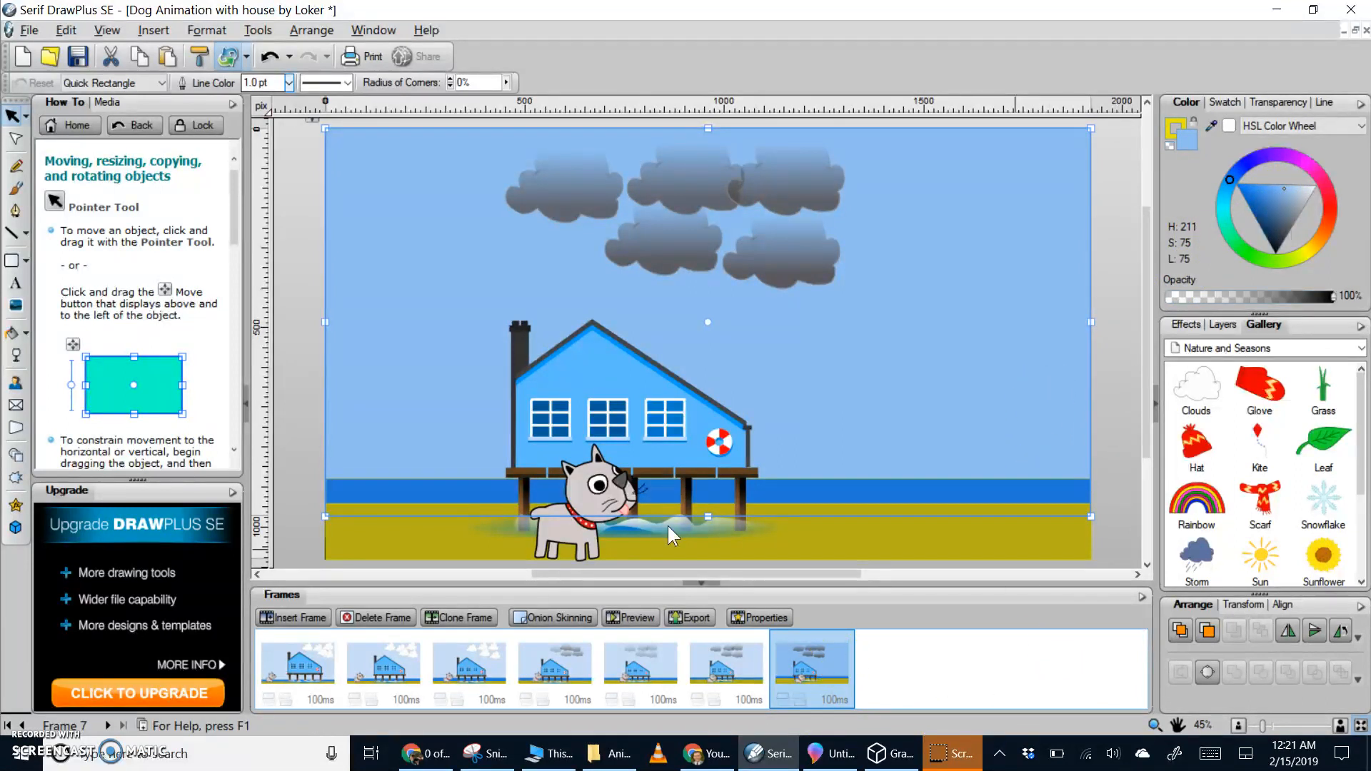
click(471, 626)
Move the dog in frame 8 farther right and raise the top edge of the sand rectangle slightly.
drag(584, 522, 635, 526)
click(862, 498)
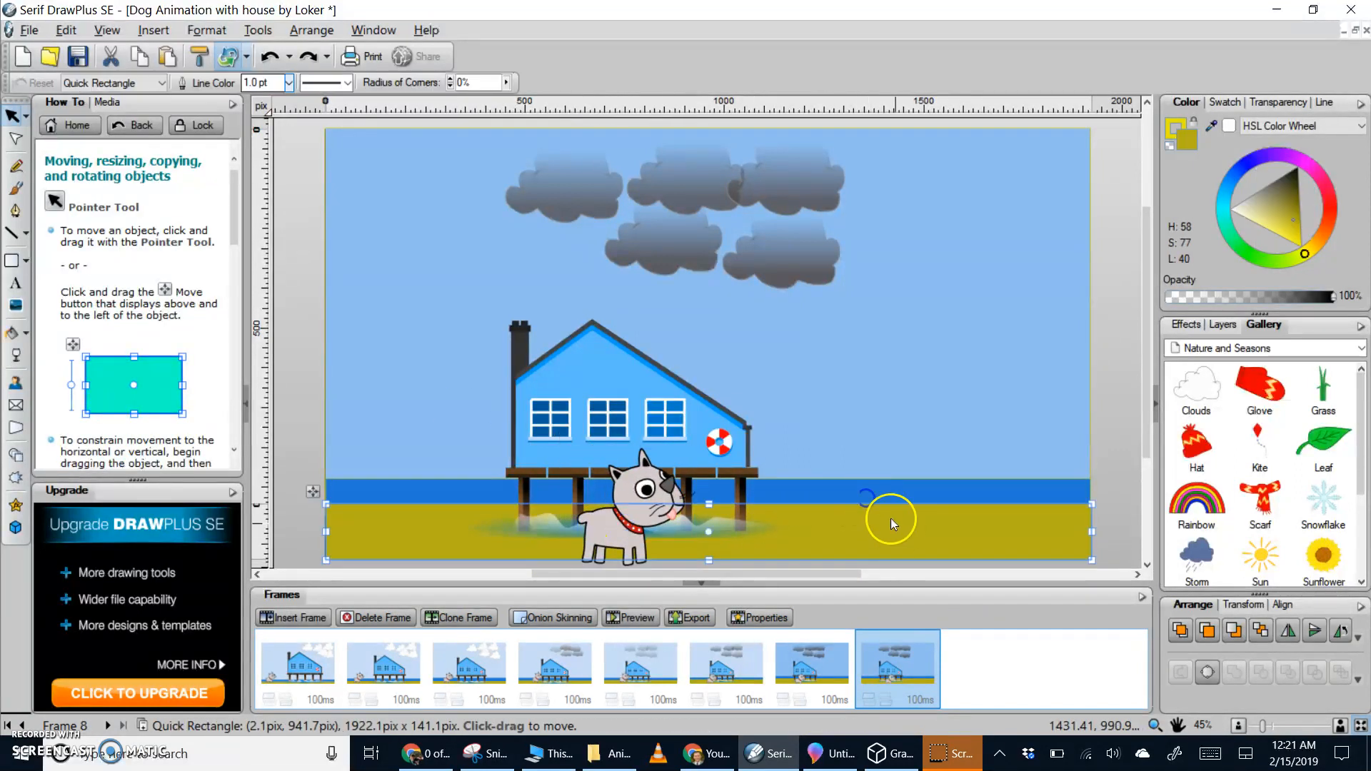
click(973, 546)
drag(708, 503, 710, 501)
Move the house in frame 8 left and shrink it, and raise the water rectangle's top edge slightly.
drag(627, 417, 593, 403)
drag(799, 308, 764, 327)
click(904, 501)
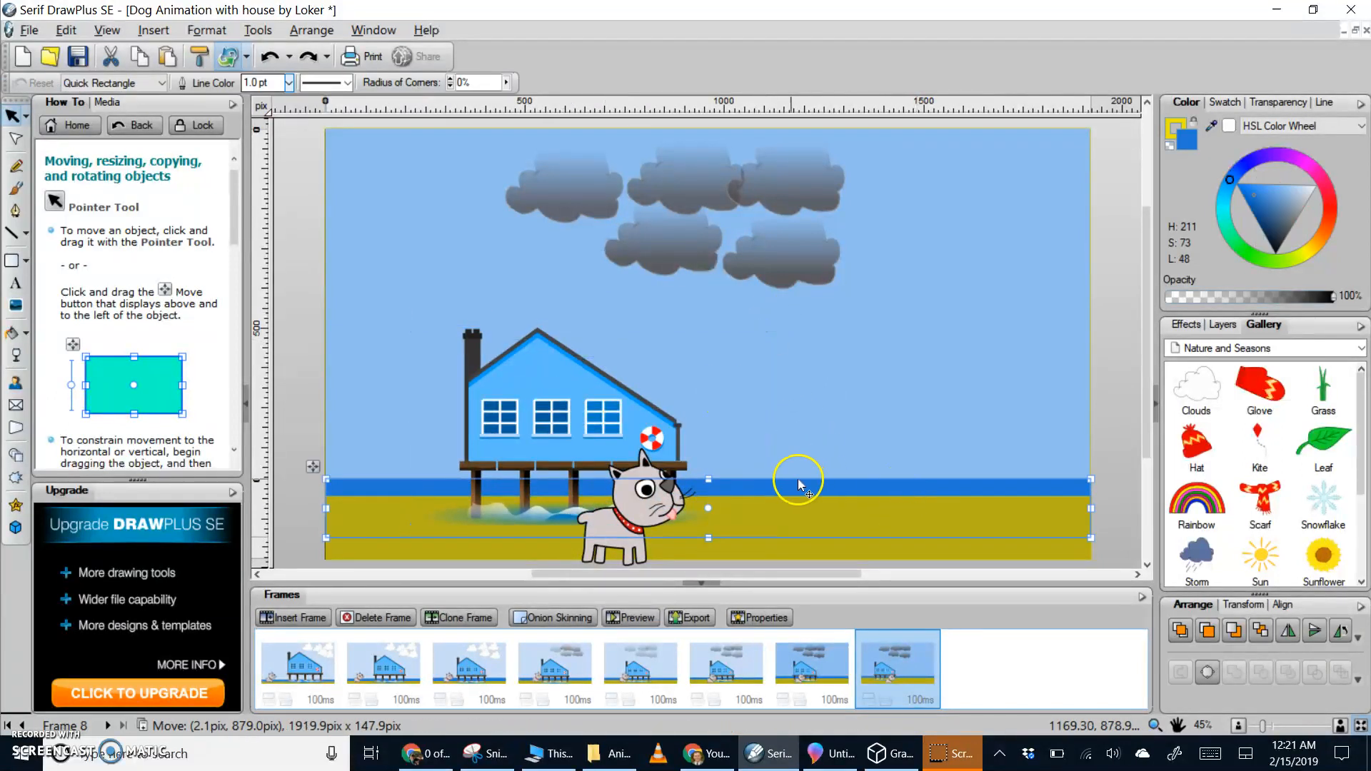
drag(711, 480, 711, 471)
Undo the accidental sky move and shift all five clouds in frame 8 left together.
drag(917, 321, 834, 270)
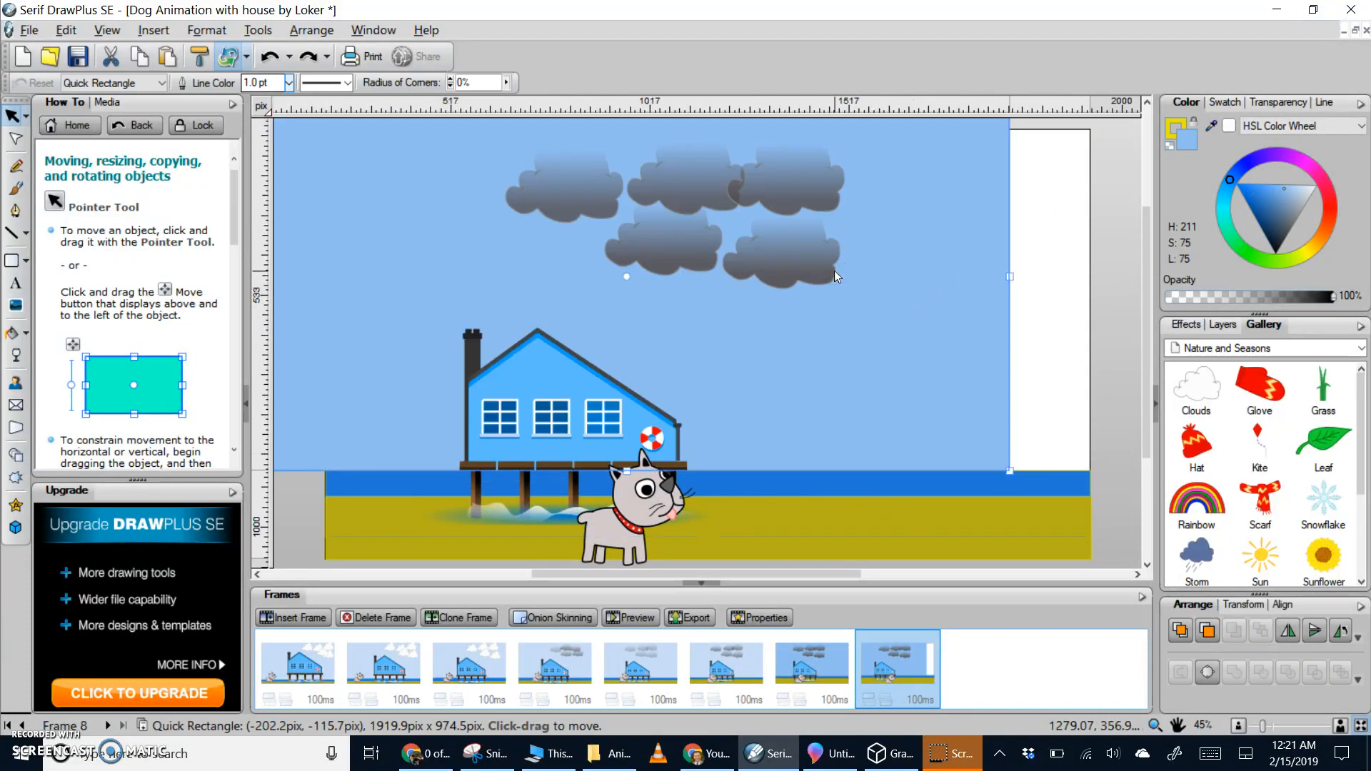
key(ctrl+z)
click(781, 254)
shift+click(751, 183)
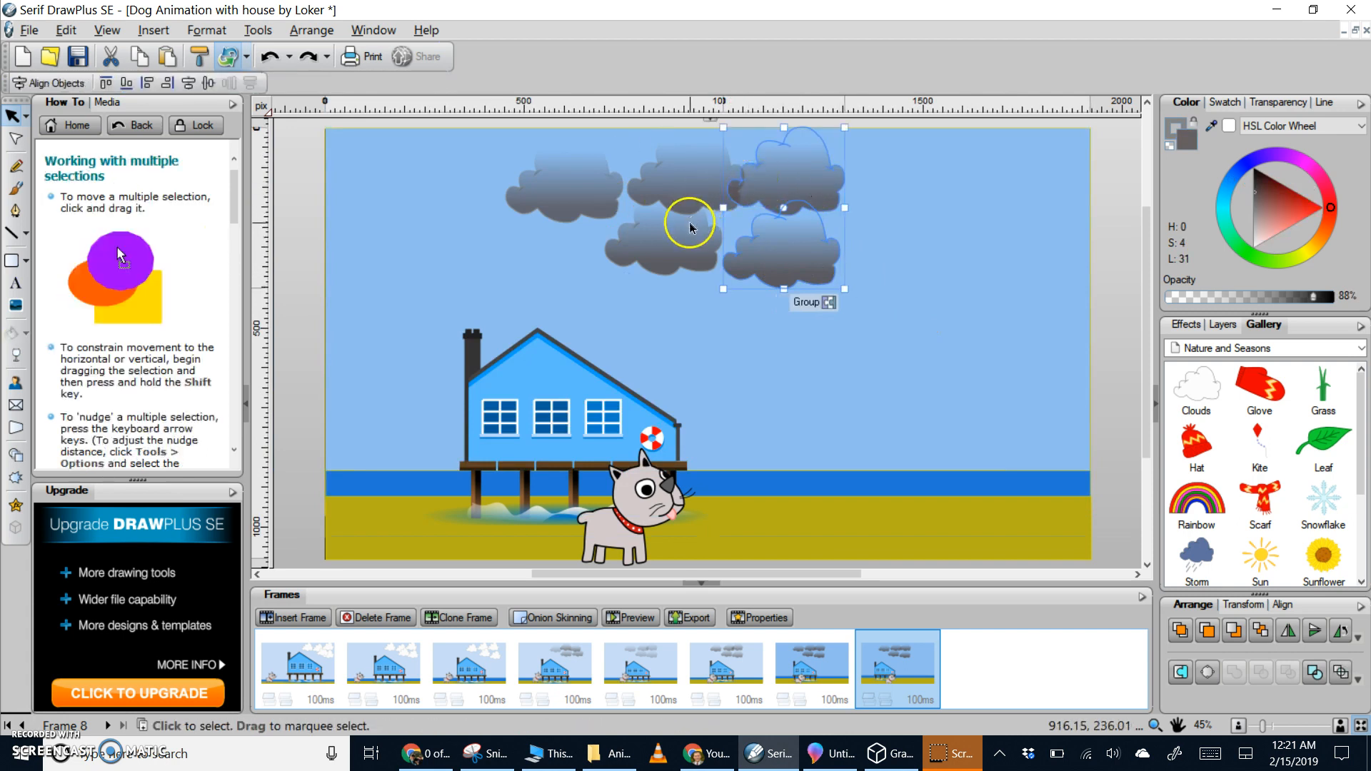
shift+click(692, 228)
shift+click(546, 187)
drag(547, 187, 491, 190)
click(679, 245)
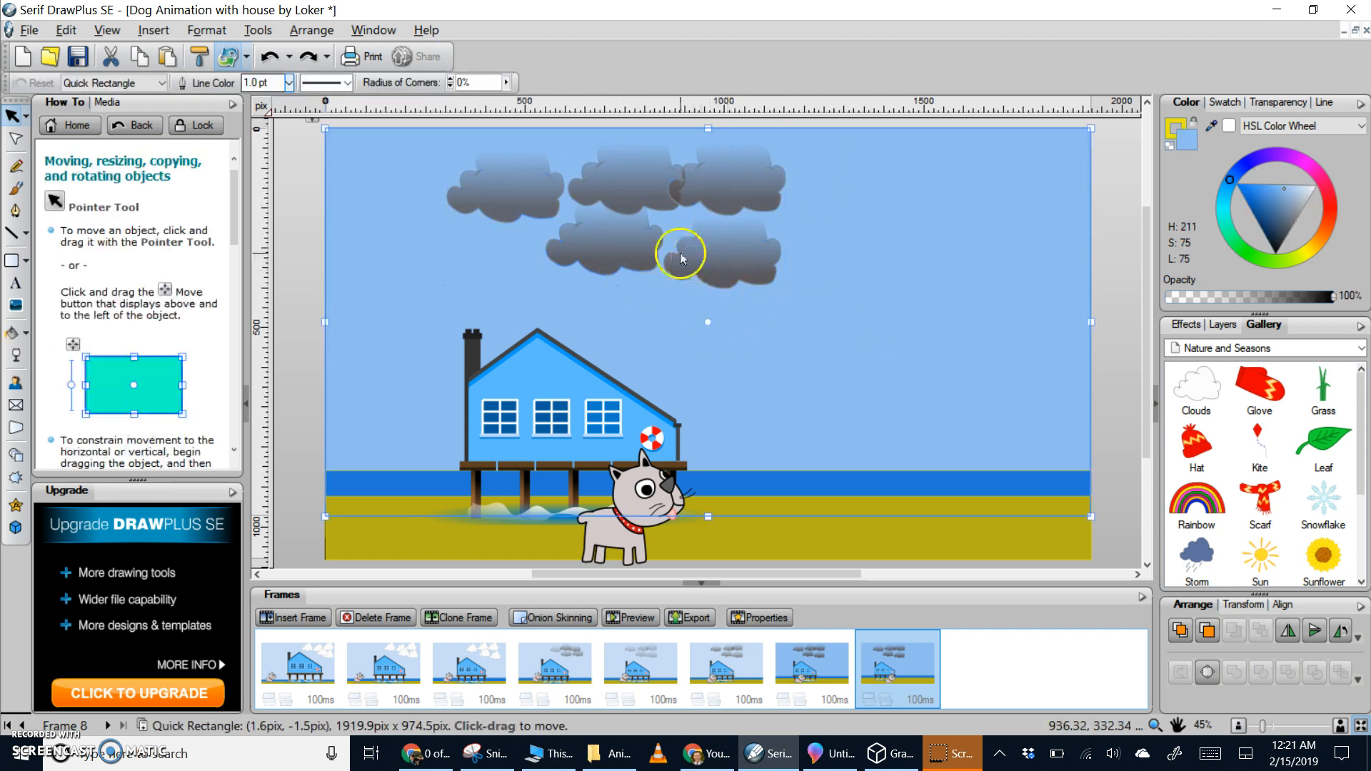
Shift the two lower clouds in frame 8 a little farther left, enlarging the left one slightly.
click(596, 252)
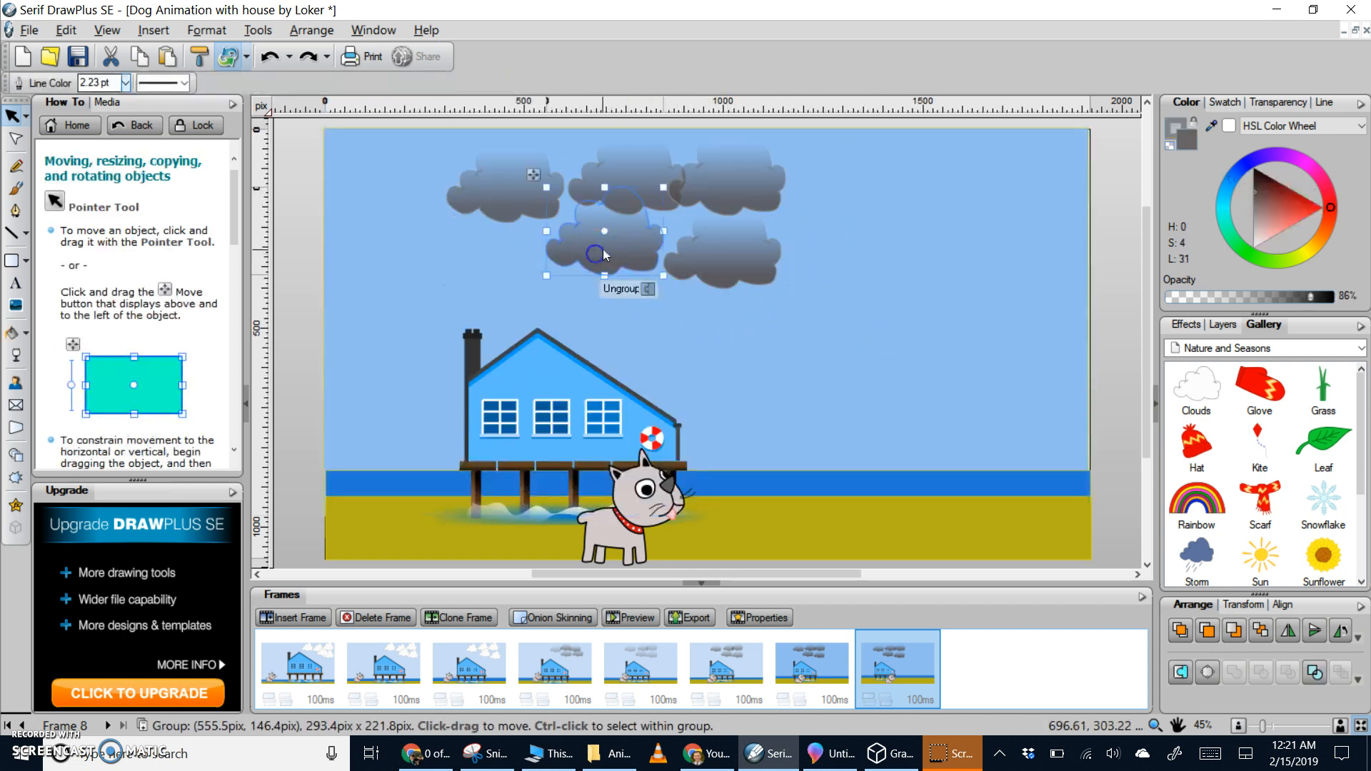
drag(567, 256, 524, 283)
click(721, 265)
mouse_move(741, 265)
mouse_down()
mouse_move(713, 256)
mouse_move(768, 294)
mouse_move(718, 260)
mouse_up()
Enlarge the leftmost and upper middle clouds in frame 8 slightly and move both farther left.
click(525, 194)
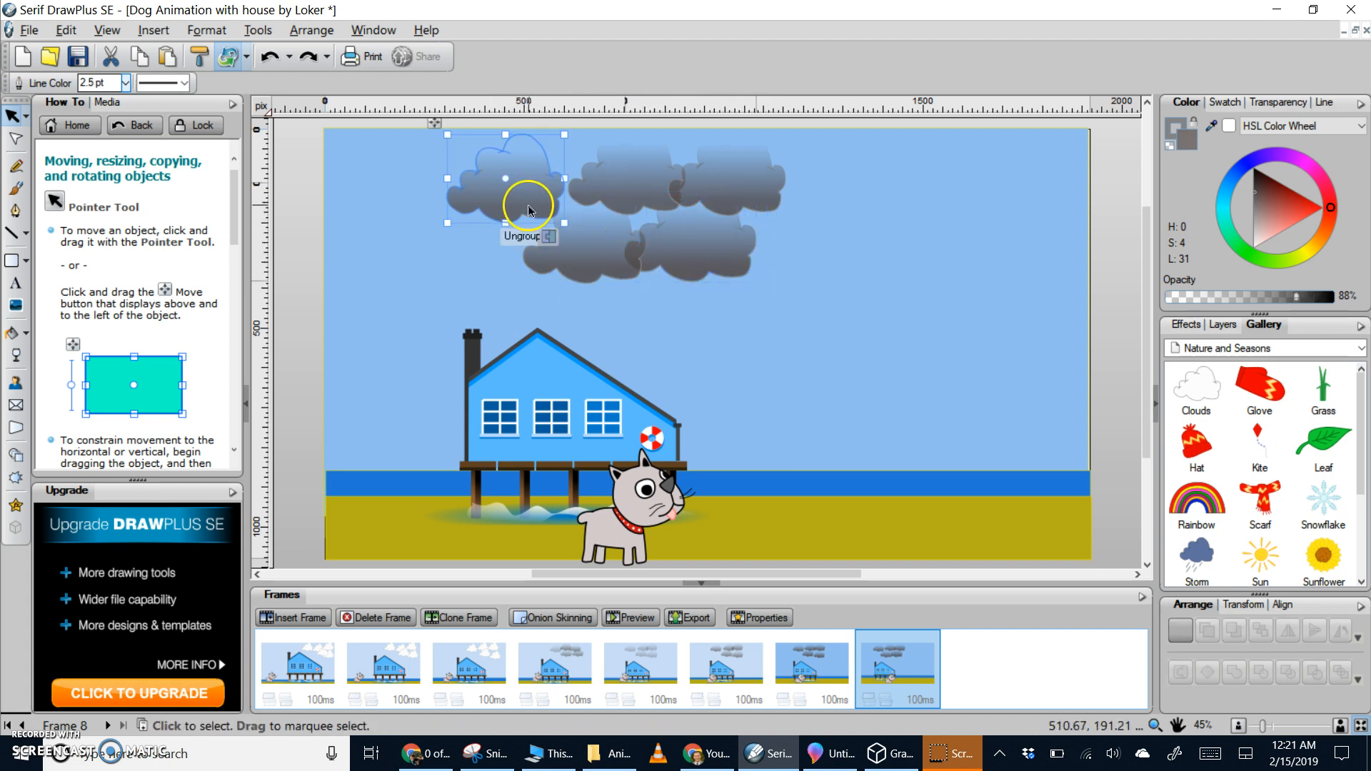
drag(447, 222, 432, 234)
drag(507, 205, 475, 205)
click(629, 187)
drag(658, 190, 608, 191)
drag(518, 217, 510, 223)
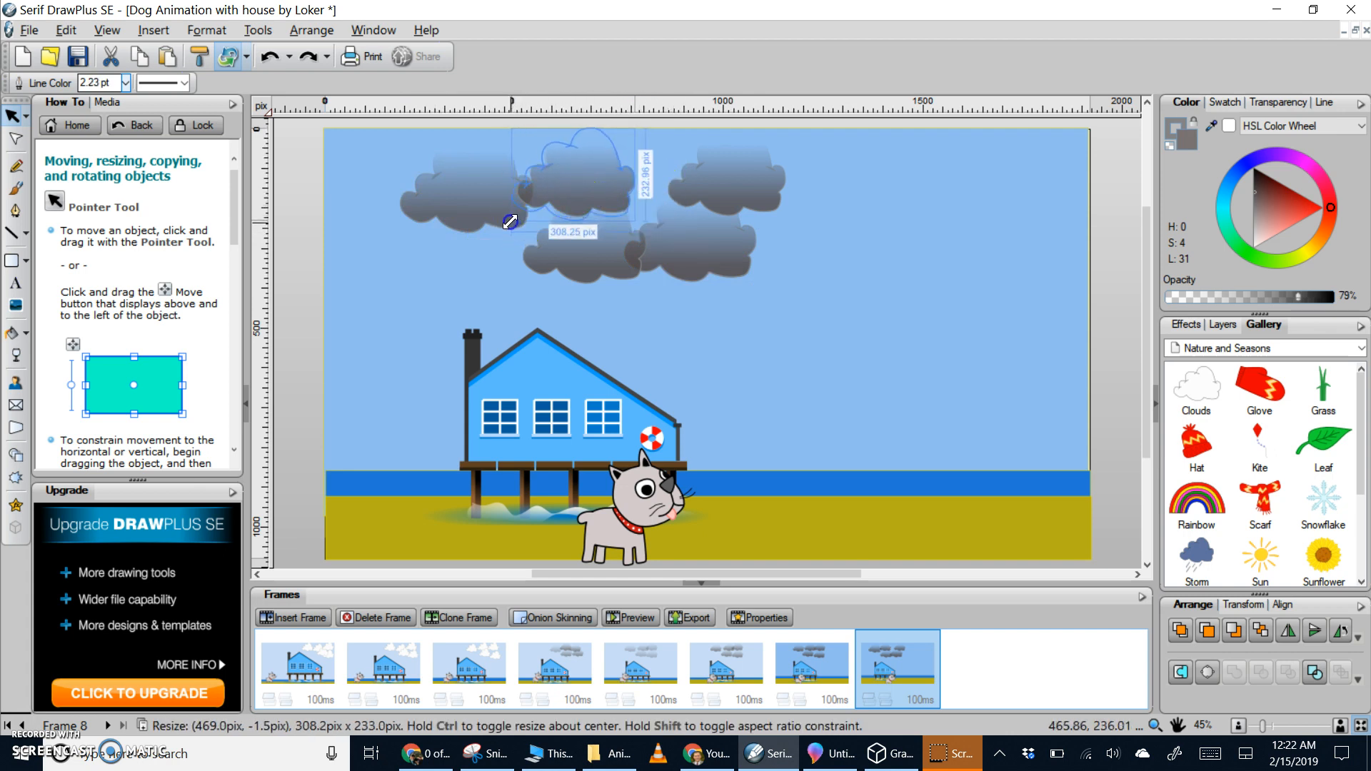
Enlarge the upper right cloud in frame 8 and shift it and the lower right cloud slightly left.
click(736, 187)
drag(755, 193, 715, 196)
mouse_move(746, 219)
mouse_down()
mouse_move(763, 222)
mouse_move(698, 202)
mouse_move(748, 209)
mouse_up()
drag(713, 261, 705, 250)
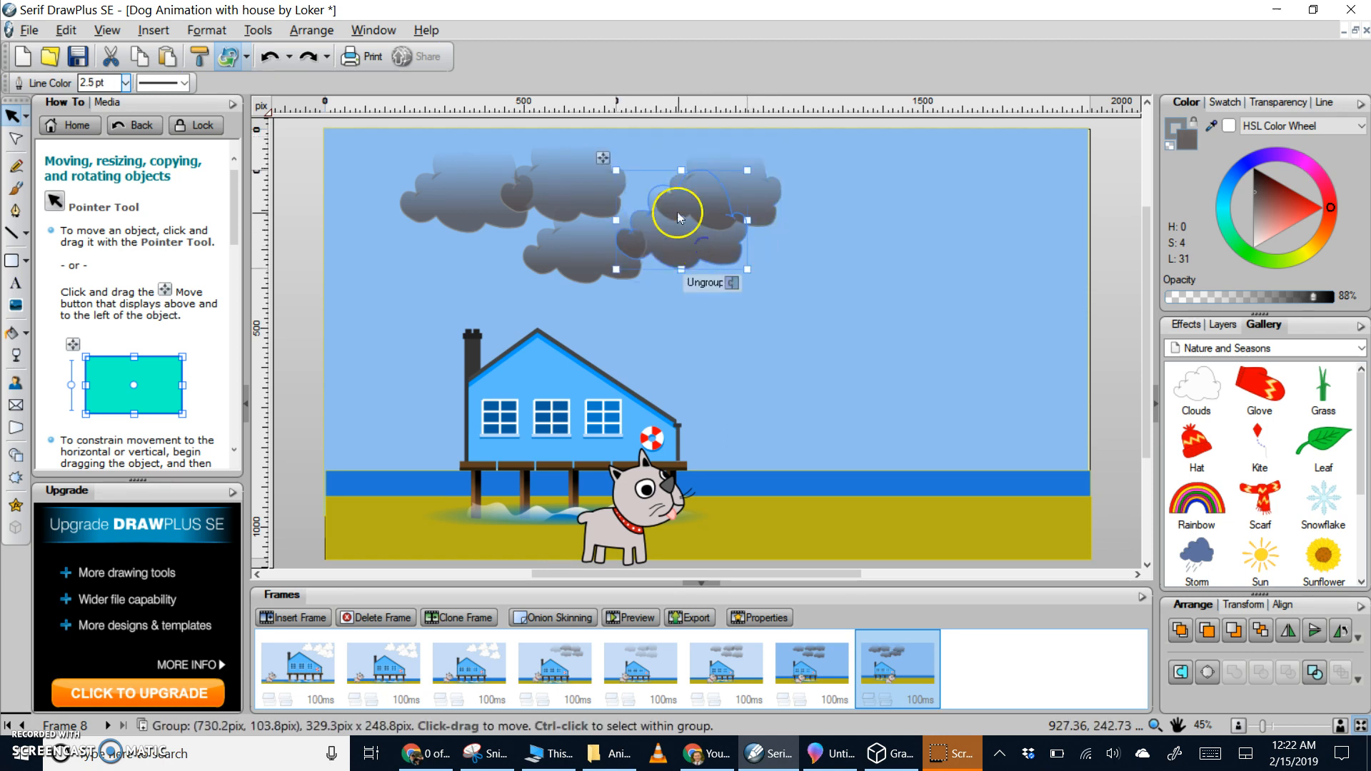
Reposition the leftmost, upper right and lower left clouds in frame 8 slightly farther left to spread the group.
click(430, 205)
drag(470, 211, 445, 223)
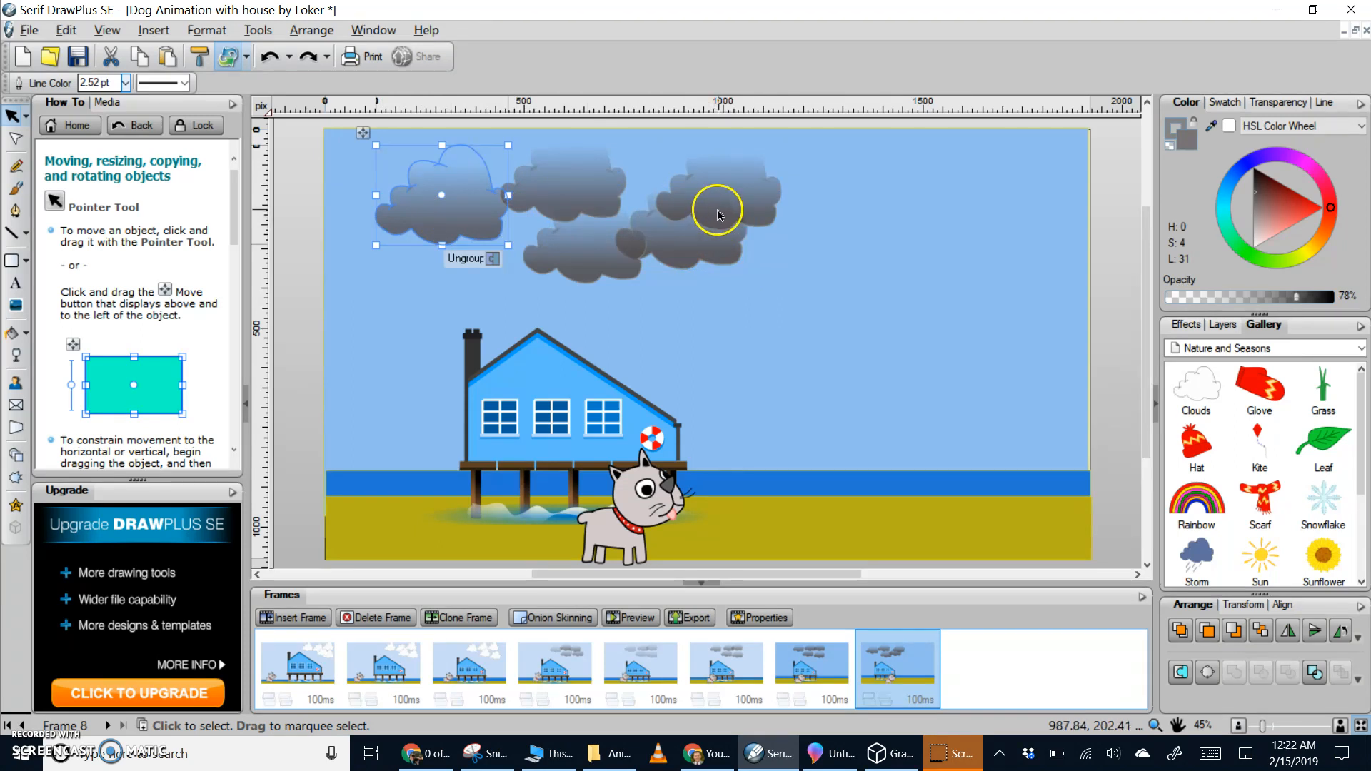
drag(737, 192, 717, 188)
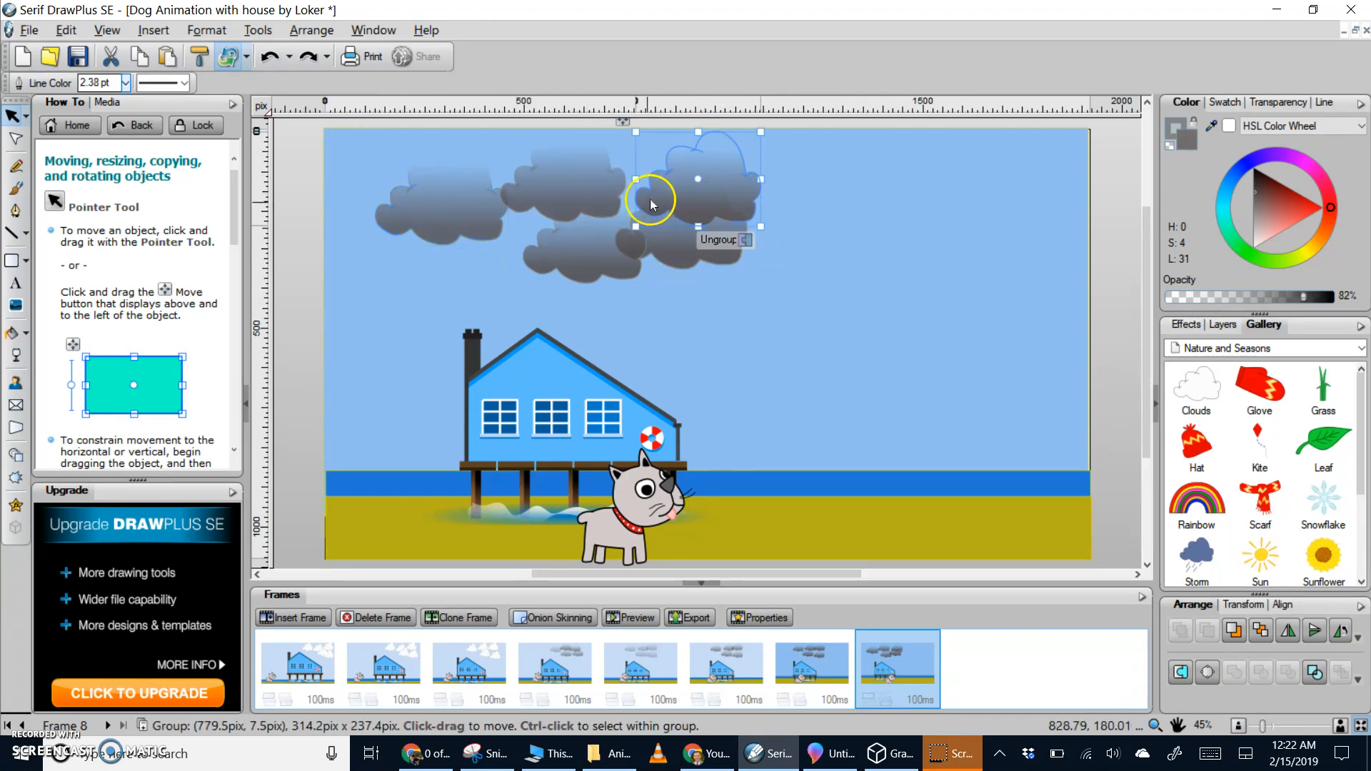
drag(551, 276, 530, 273)
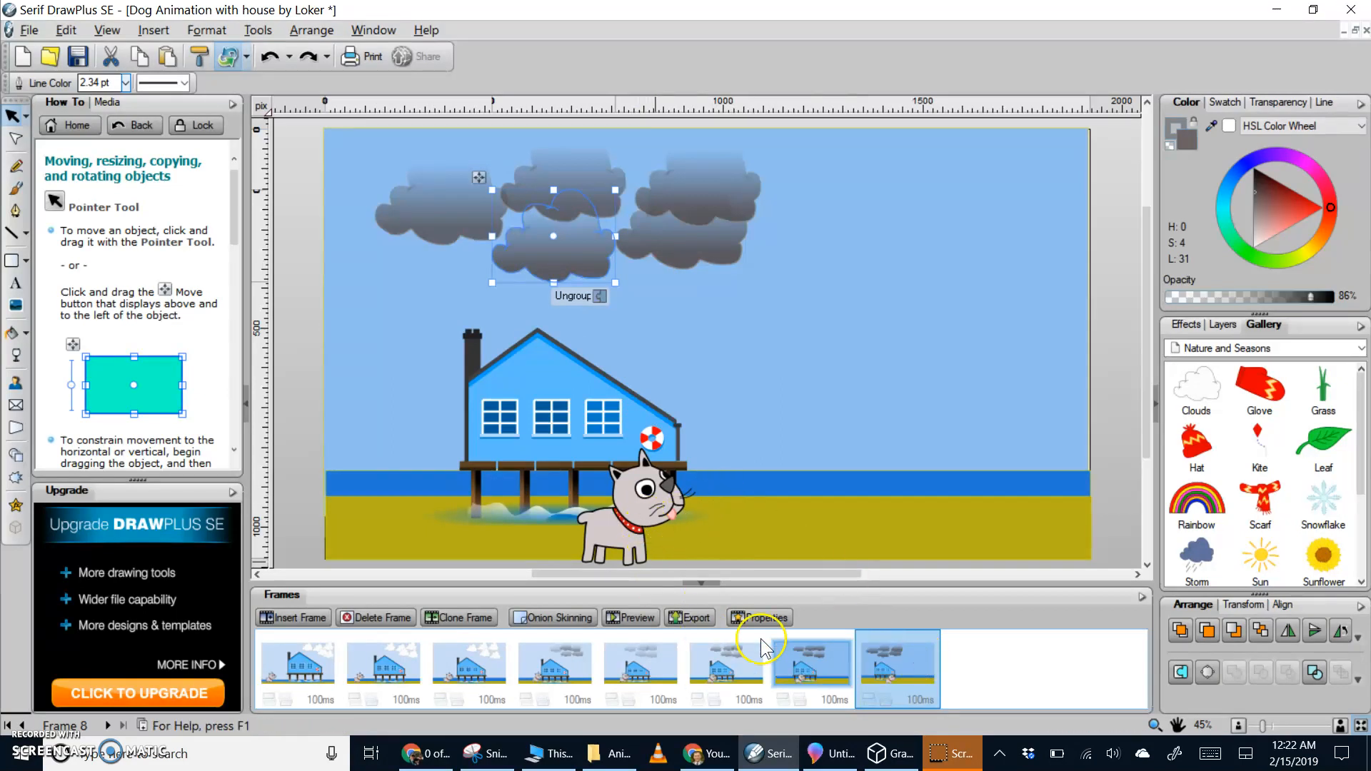
Preview the animation to check the movement across all frames and close the preview.
click(637, 619)
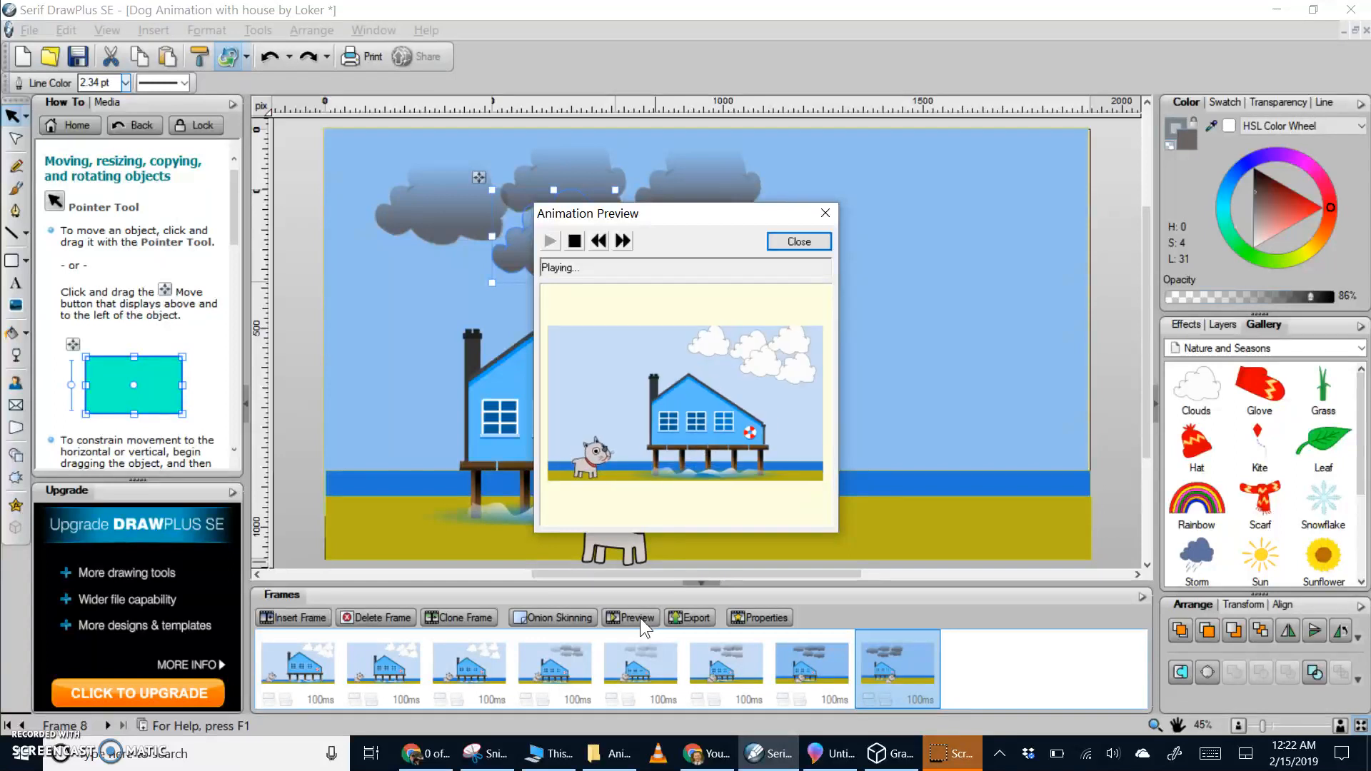
click(644, 620)
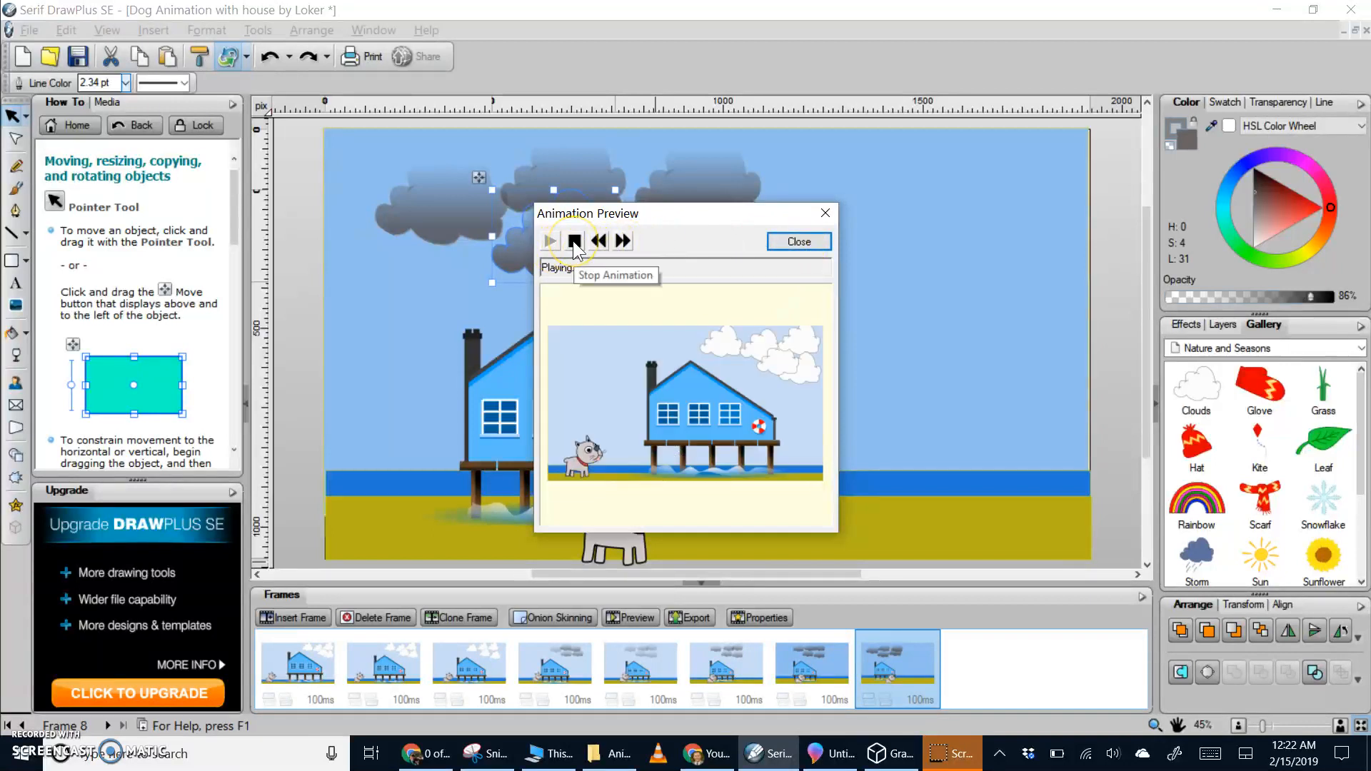
click(799, 242)
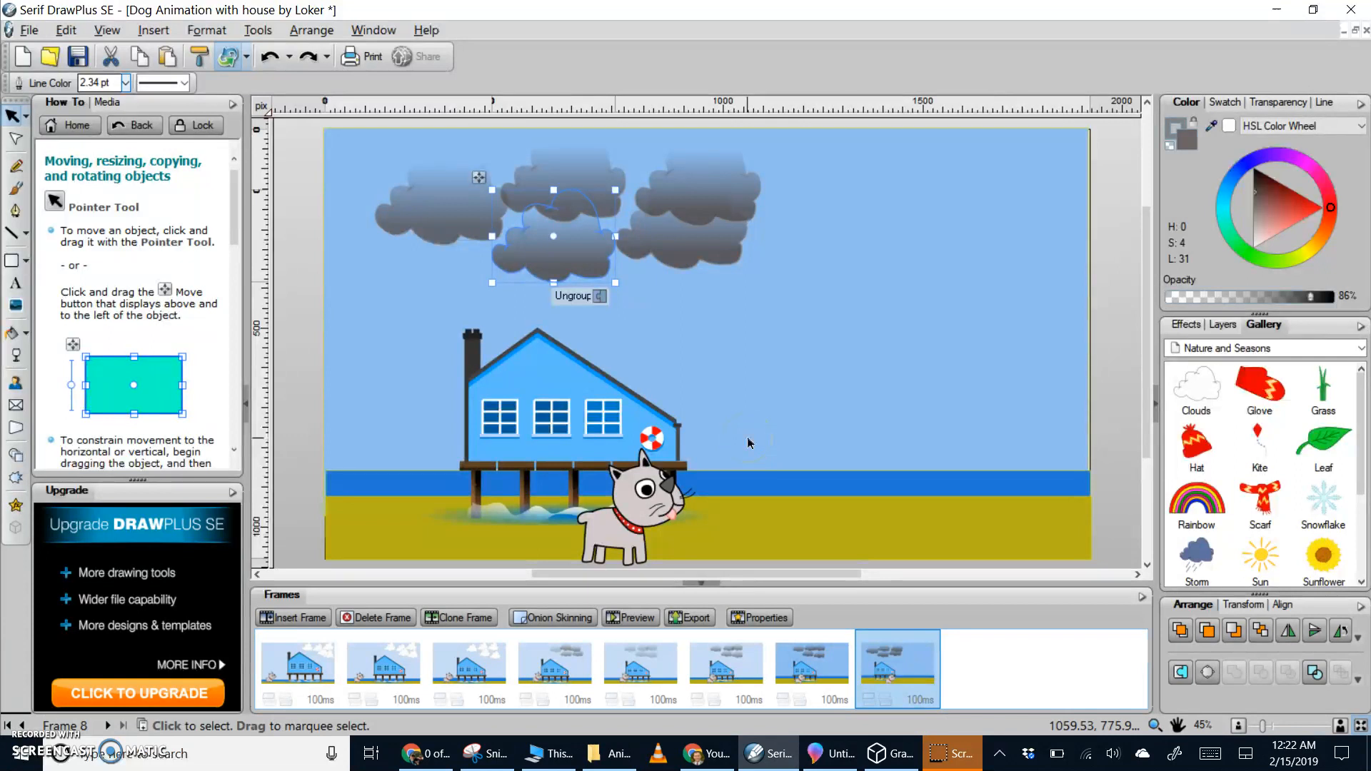
Add the Storm clipart from the Nature and Seasons gallery to frame 8, enlarge it and place it right of the dark clouds.
click(1203, 568)
drag(1203, 568, 868, 184)
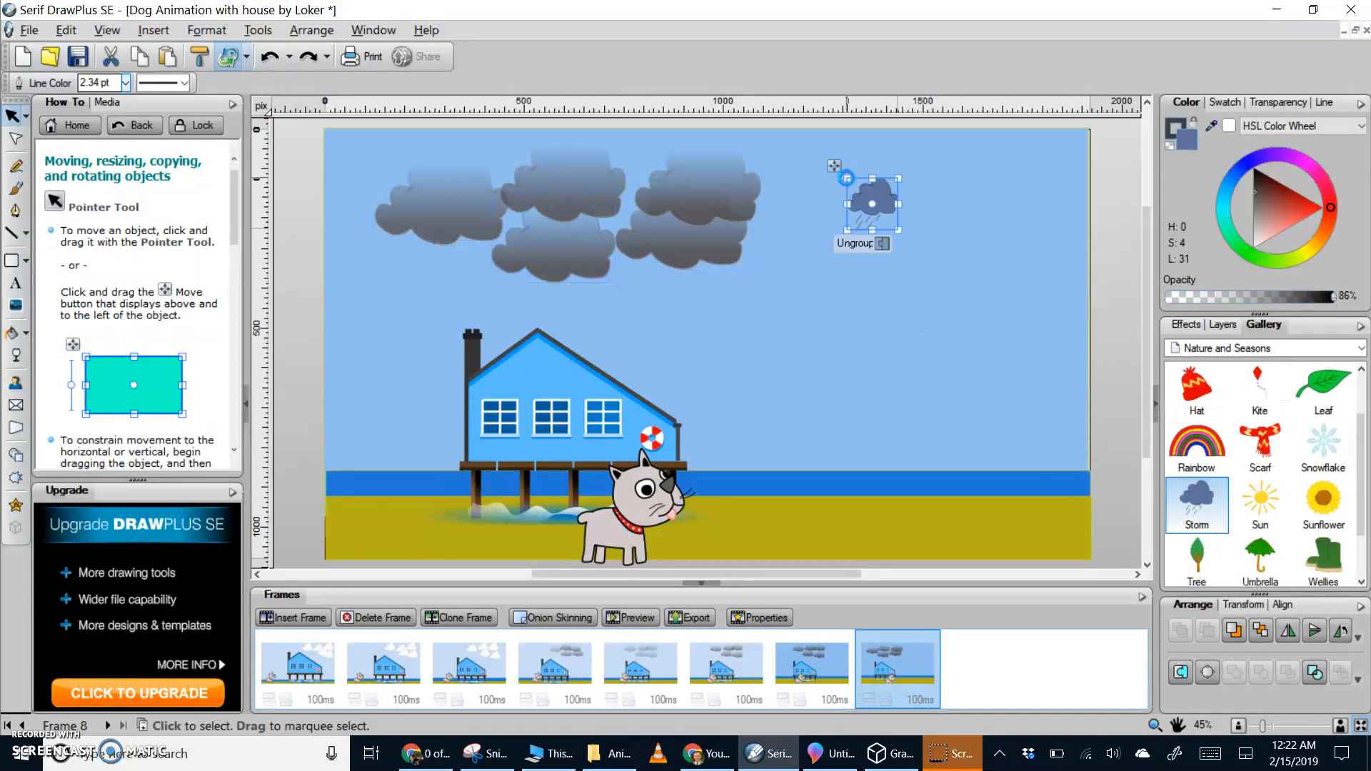
drag(848, 230, 787, 292)
drag(867, 225, 832, 238)
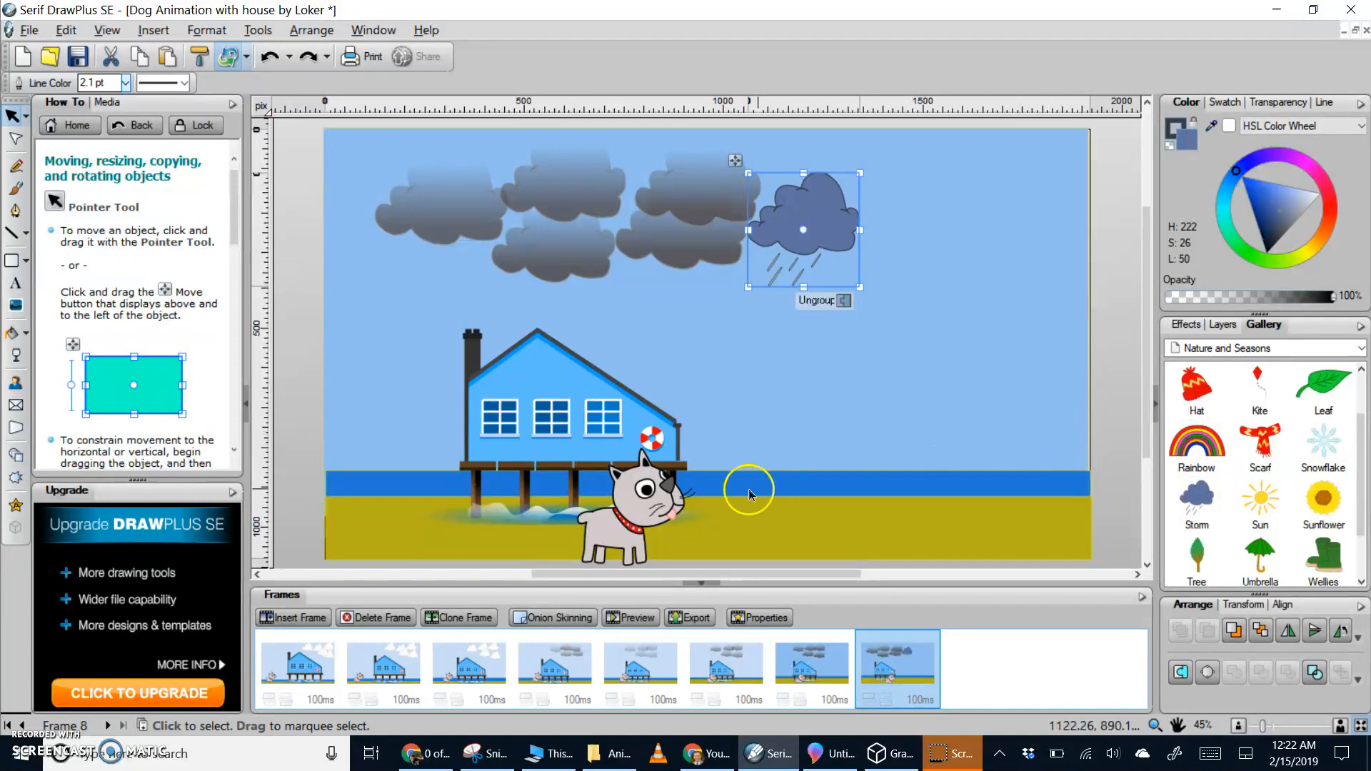
Delete the storm cloud clipart from frame 8, undoing the accidental deletion of the sky rectangle.
click(882, 182)
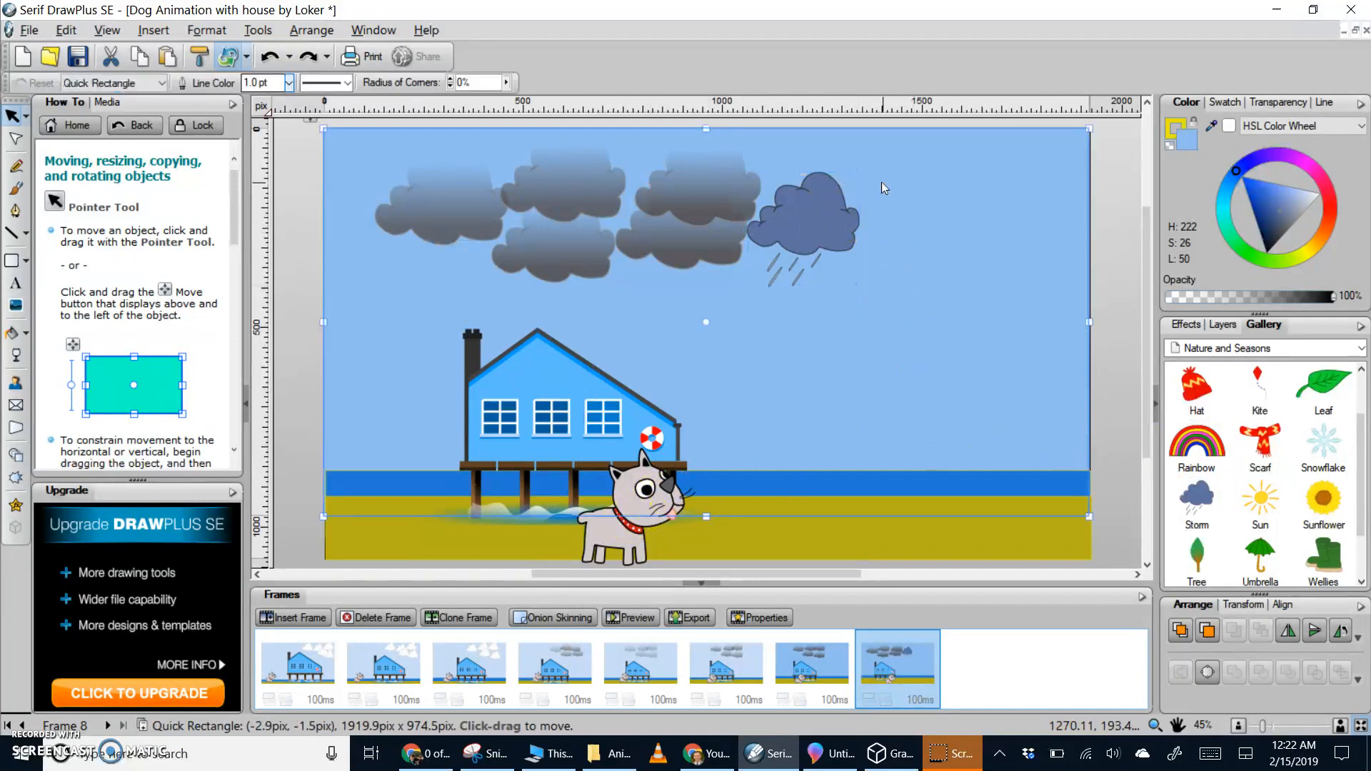
key(Delete)
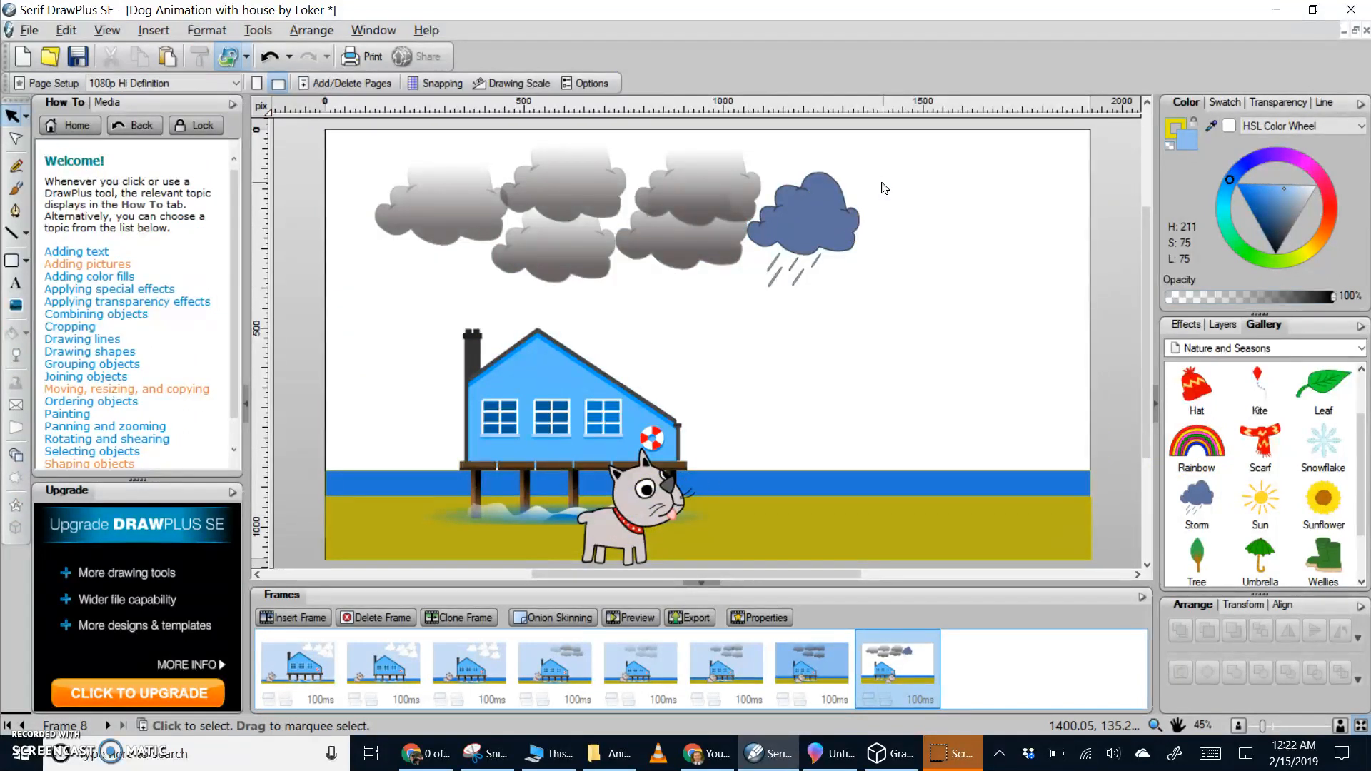
key(ctrl+z)
click(814, 236)
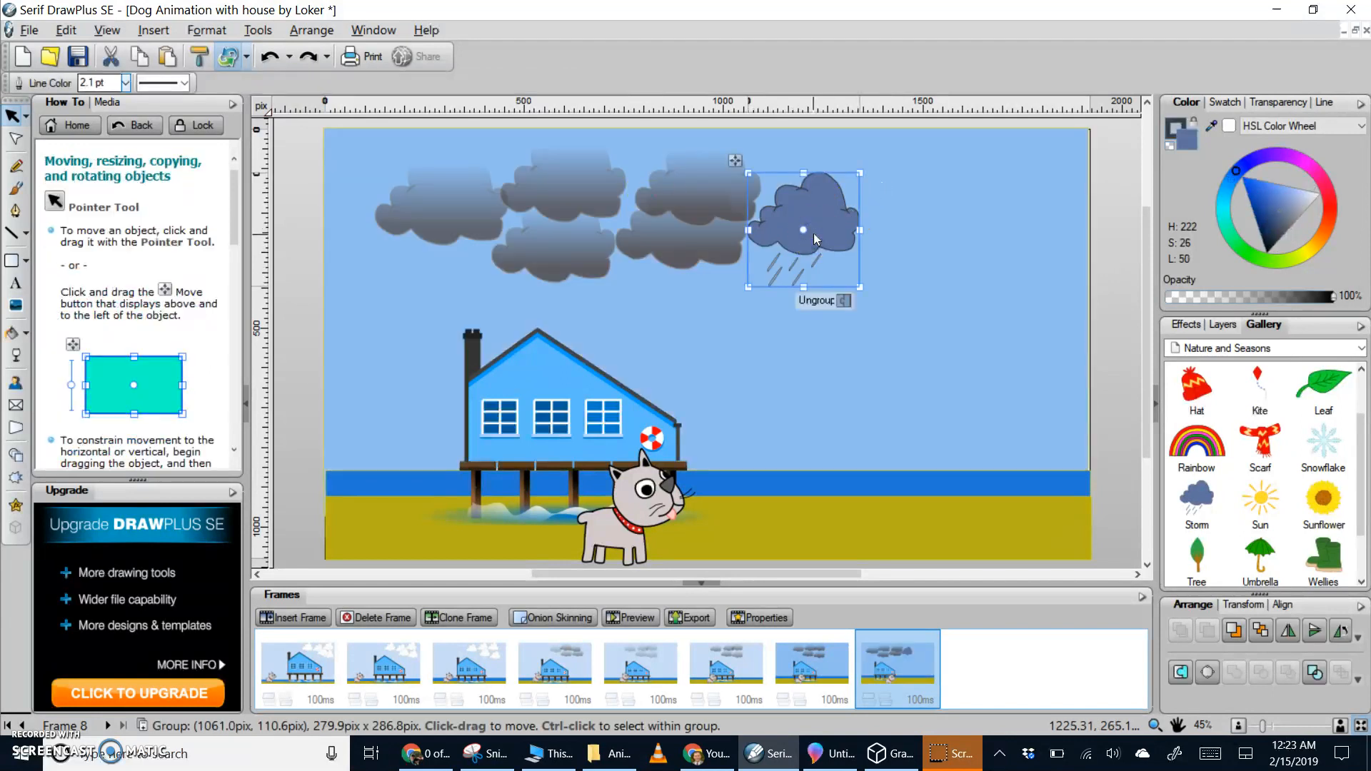
key(Delete)
Start saving the animation as a new file in the Dropbox folder School > Instructional > Animation.
click(27, 33)
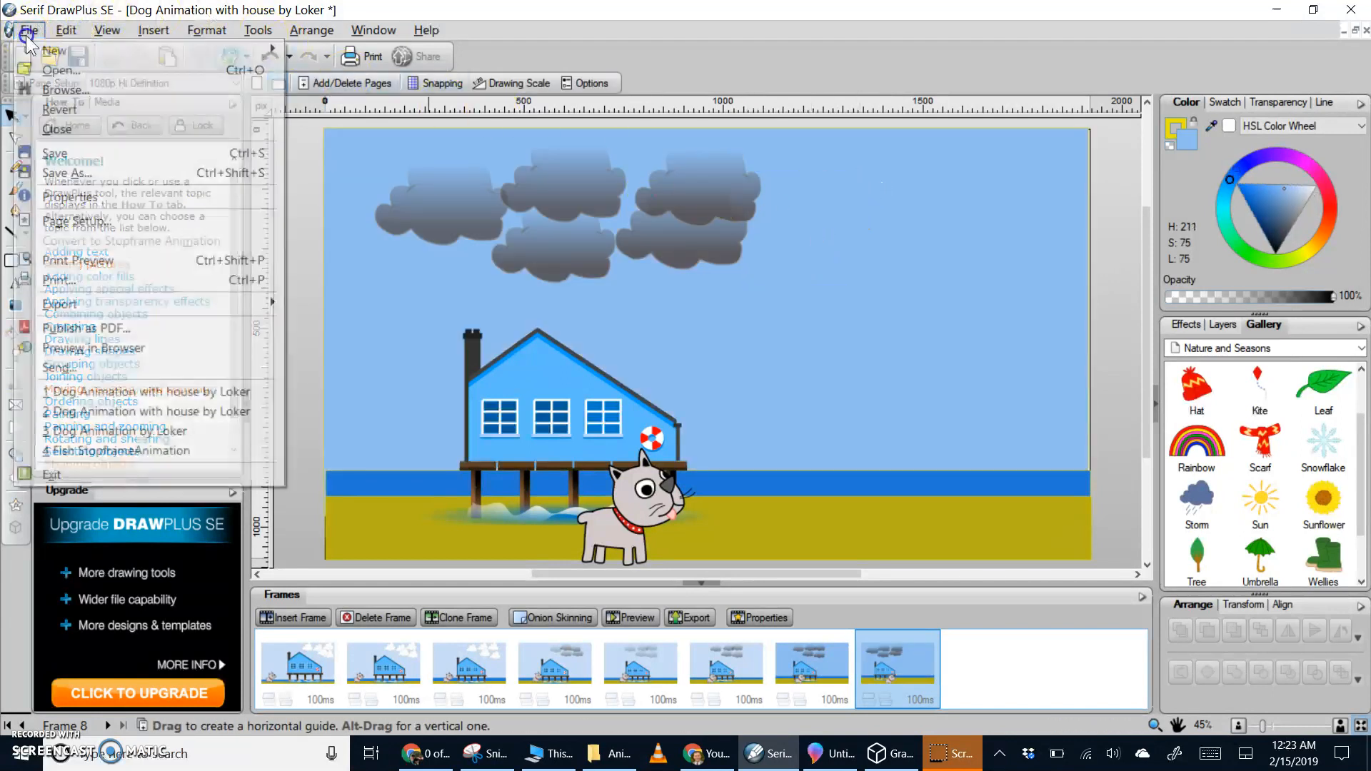
click(77, 174)
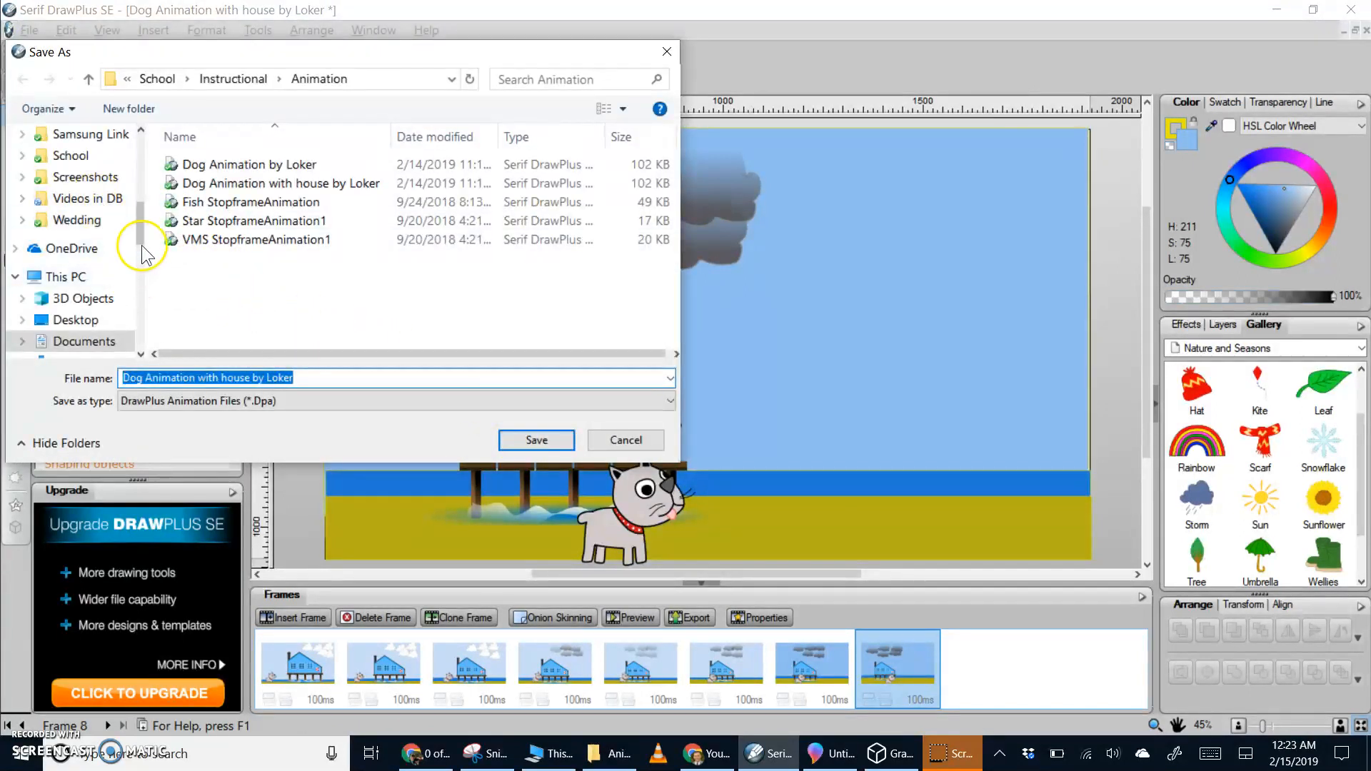
drag(142, 234, 142, 213)
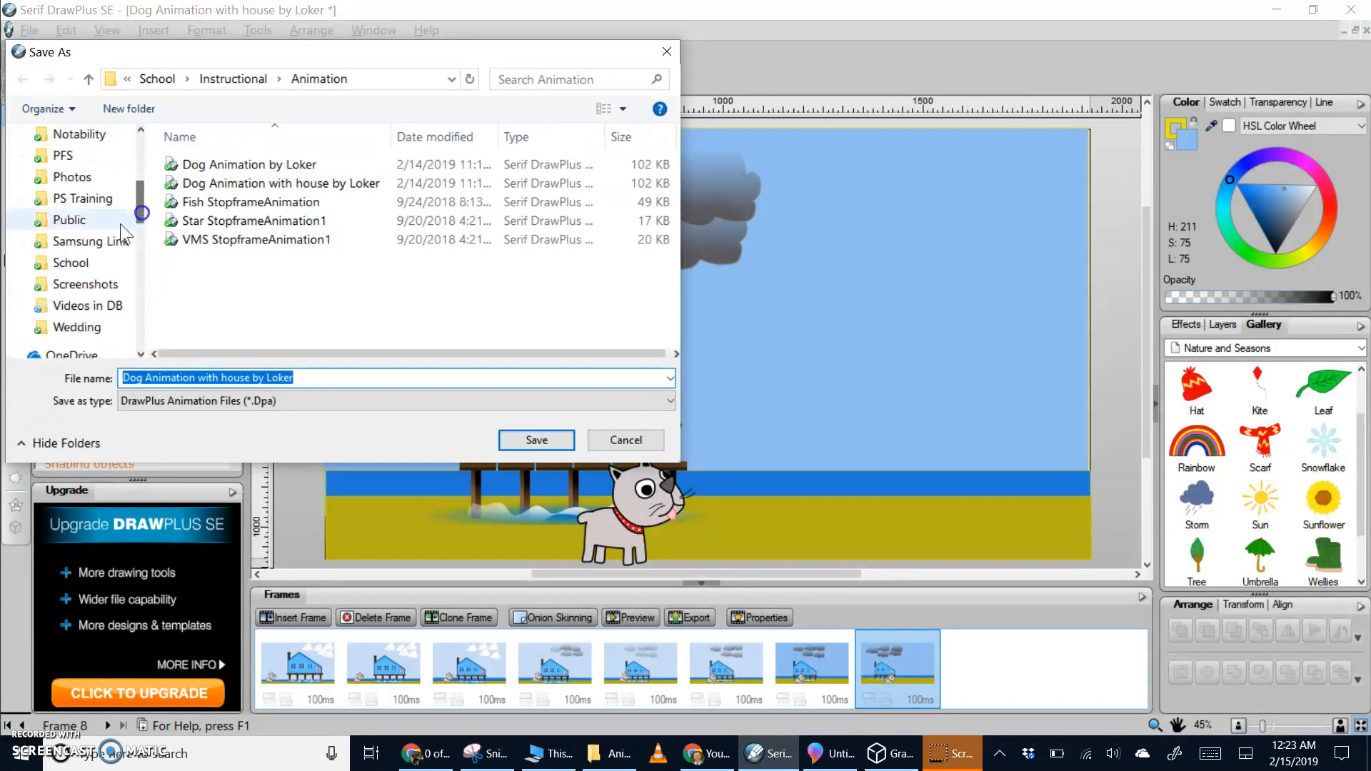
click(90, 243)
click(83, 263)
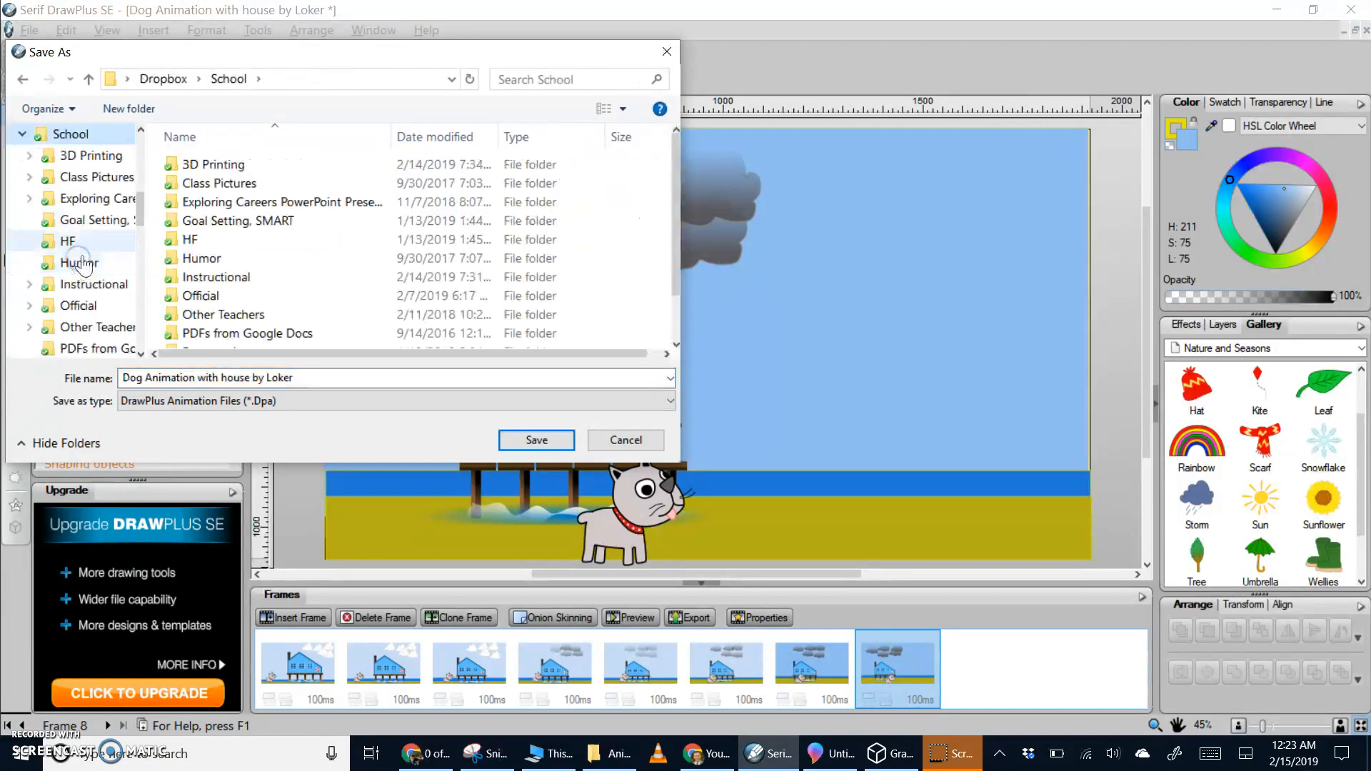
click(203, 278)
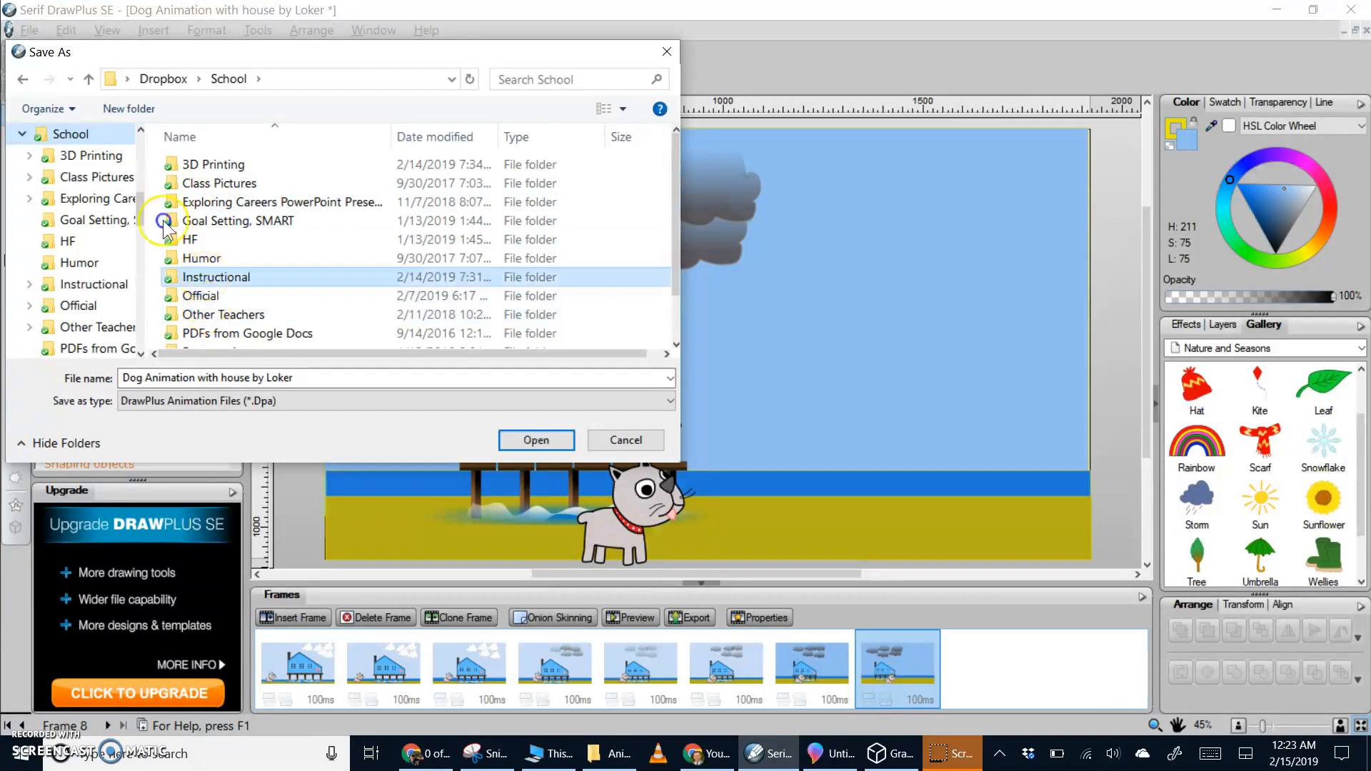
double_click(210, 277)
double_click(206, 168)
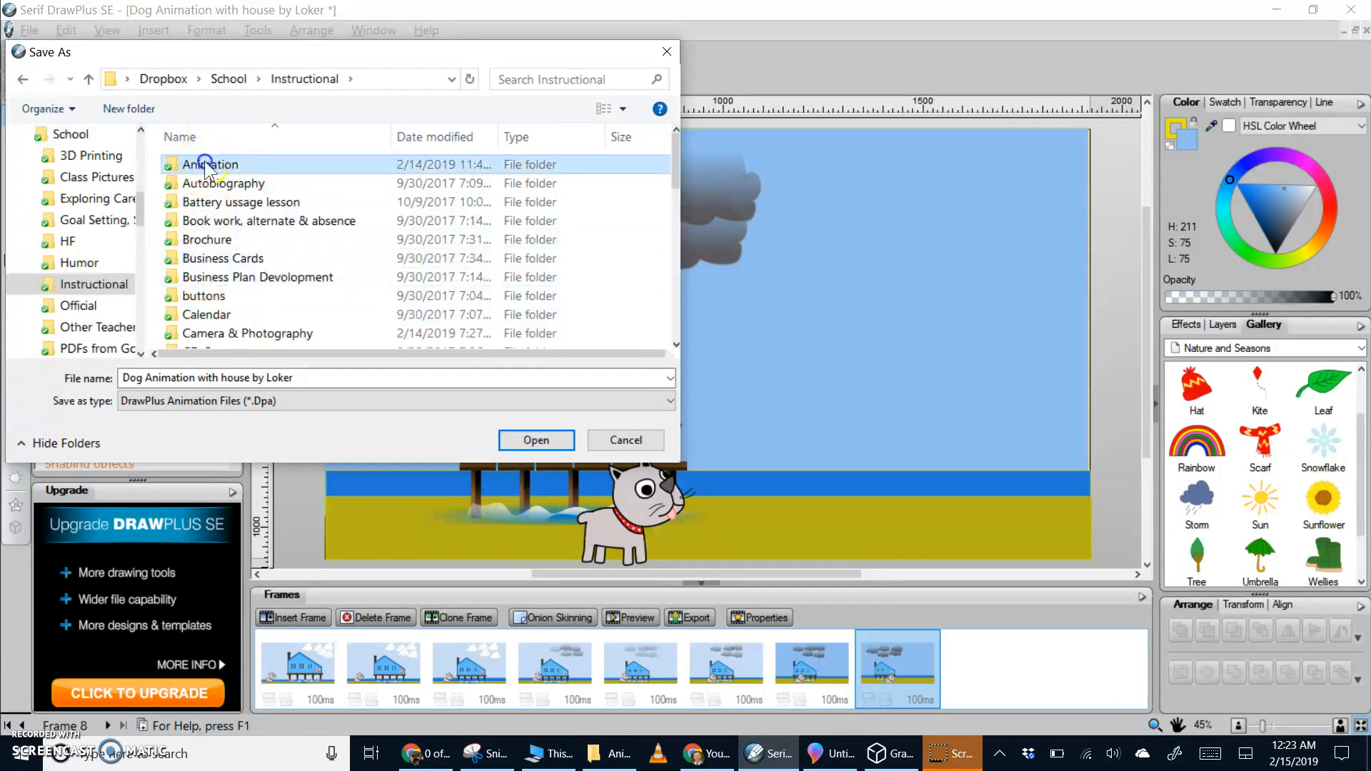
Insert "and clouds" after "house" in the existing file name and save the new DrawPlus animation file.
click(272, 378)
click(190, 377)
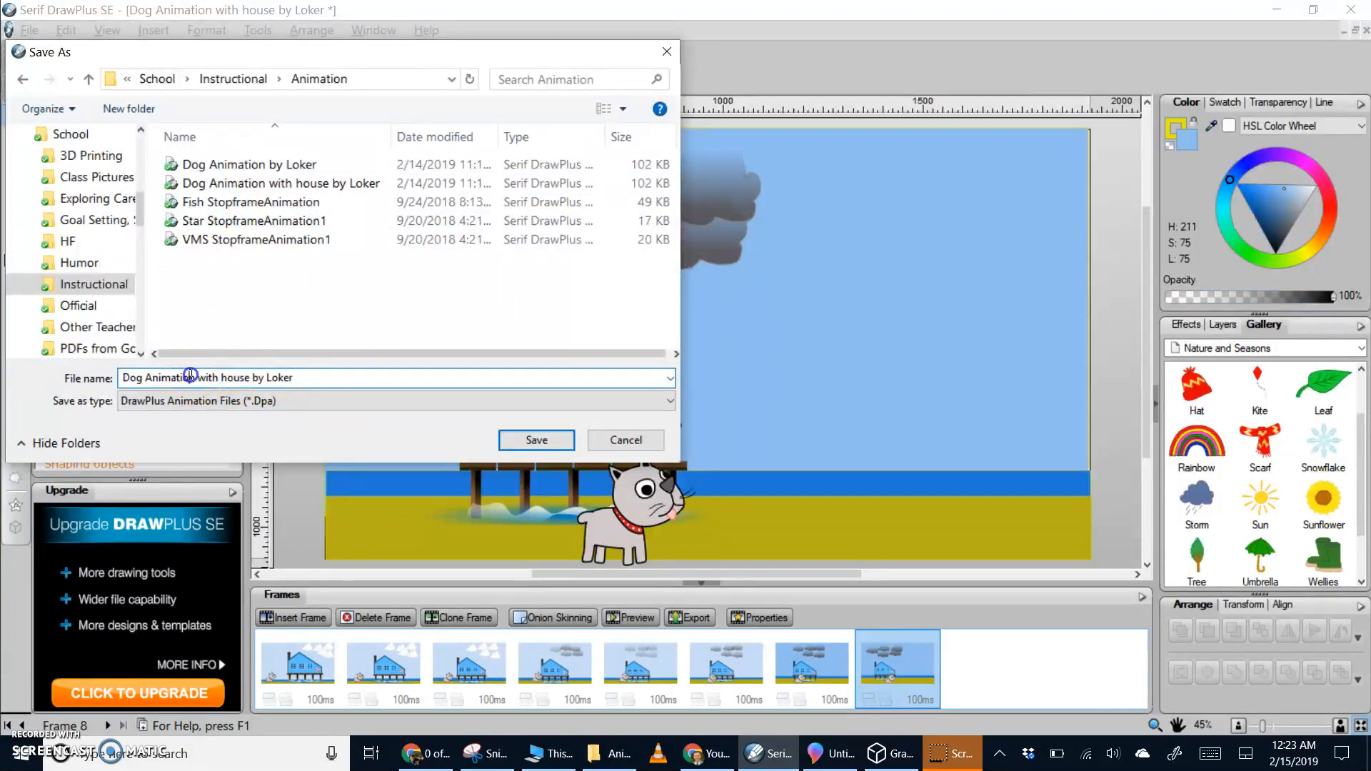
click(254, 377)
click(541, 440)
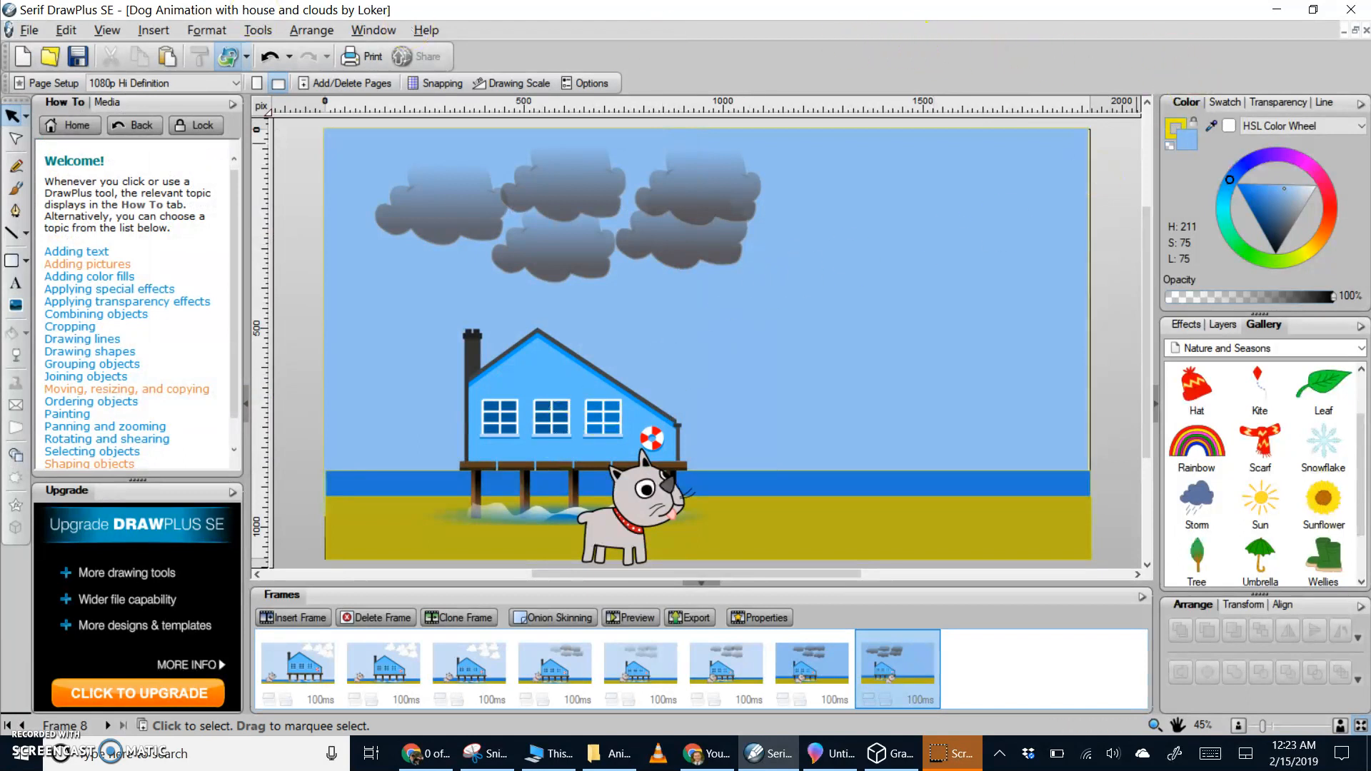
Open the image export settings for the animation and dismiss the upgrade information.
click(32, 34)
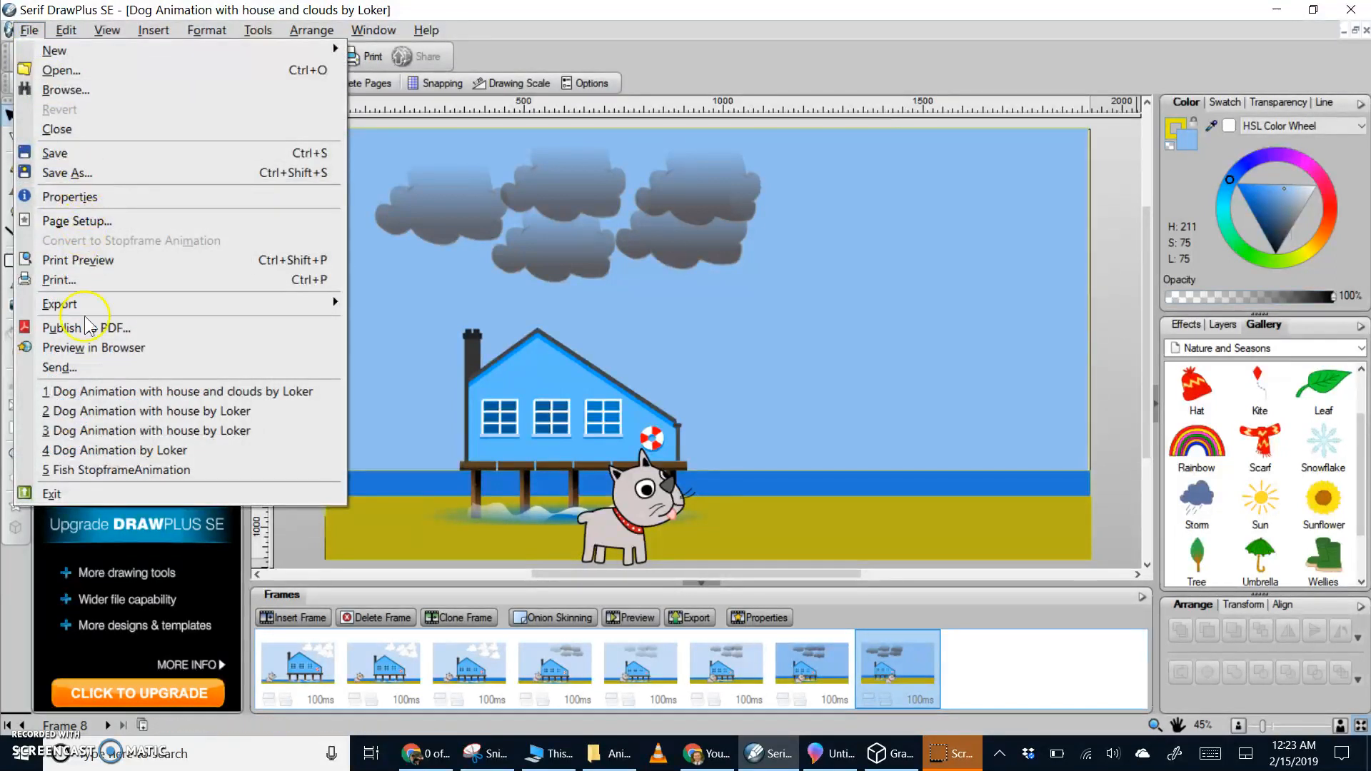
click(20, 725)
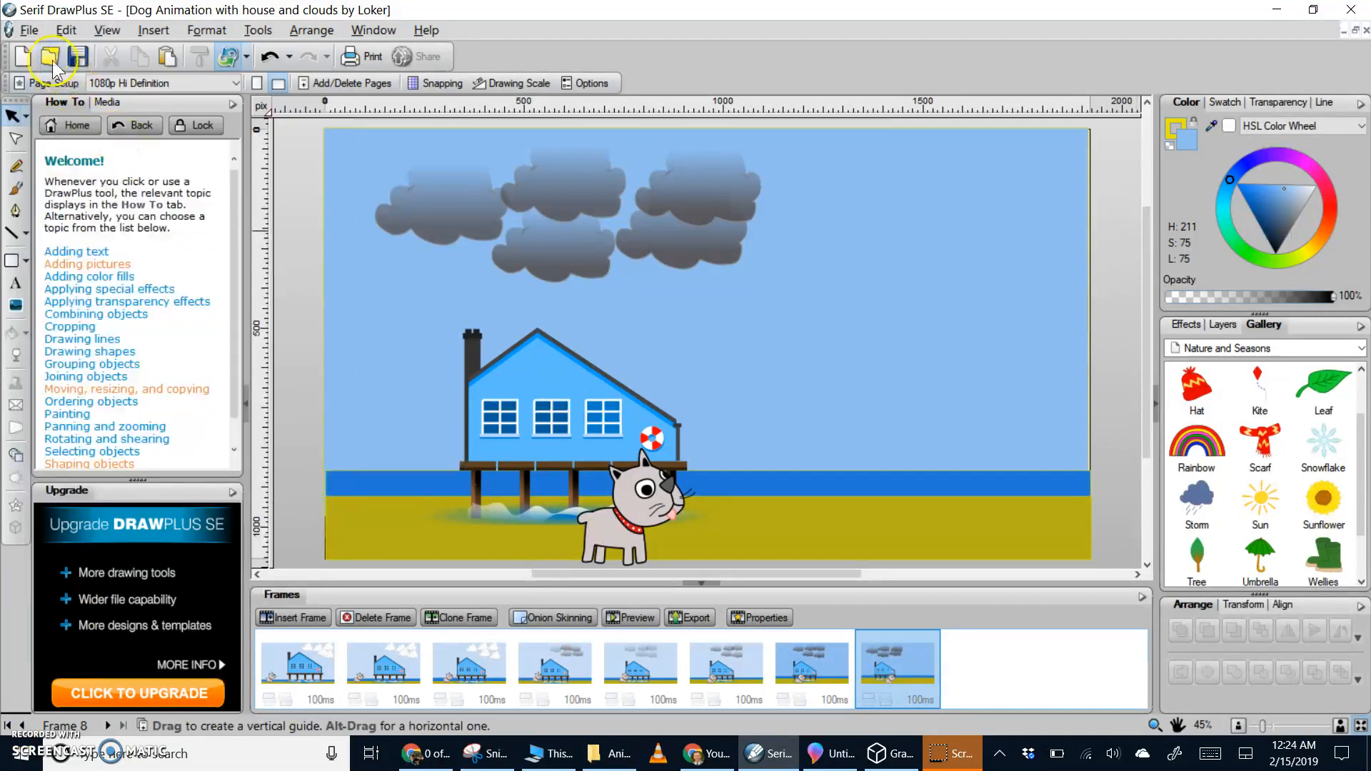
click(32, 32)
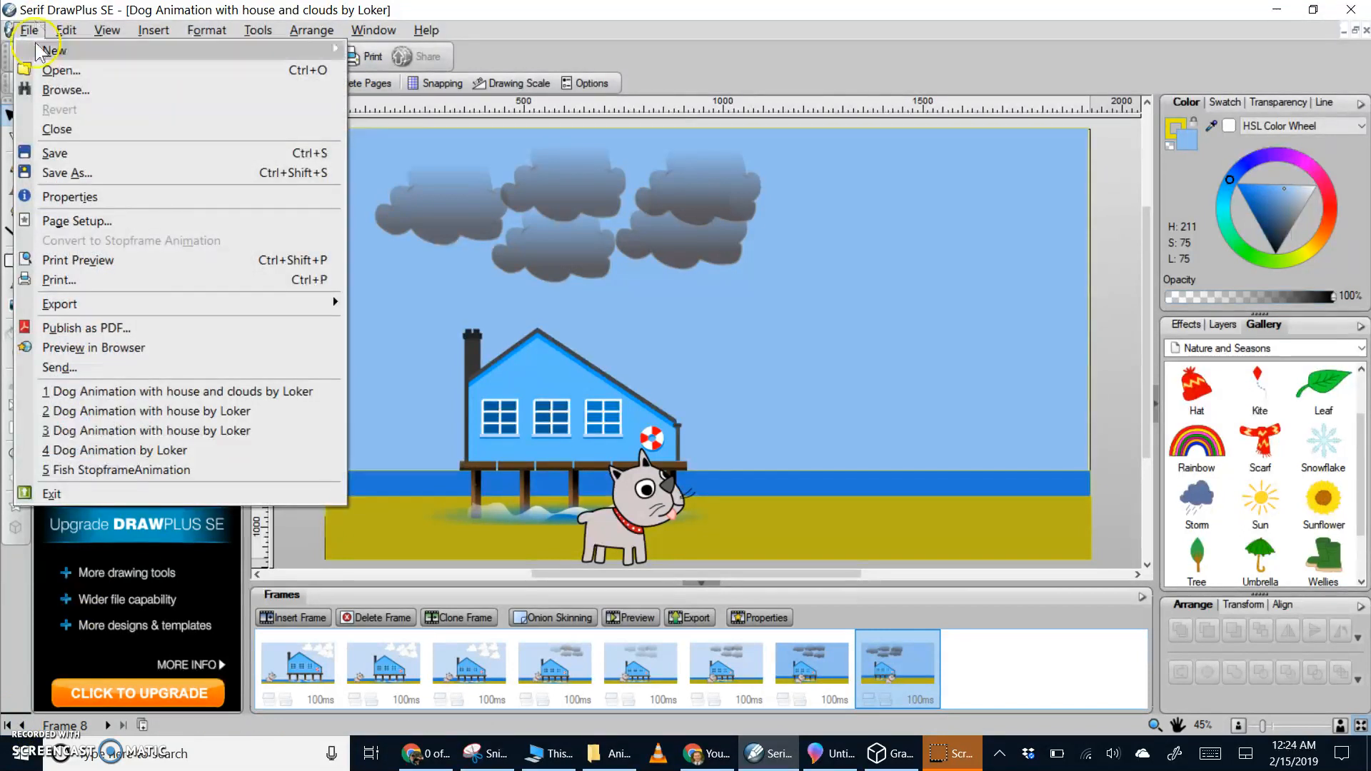
click(76, 305)
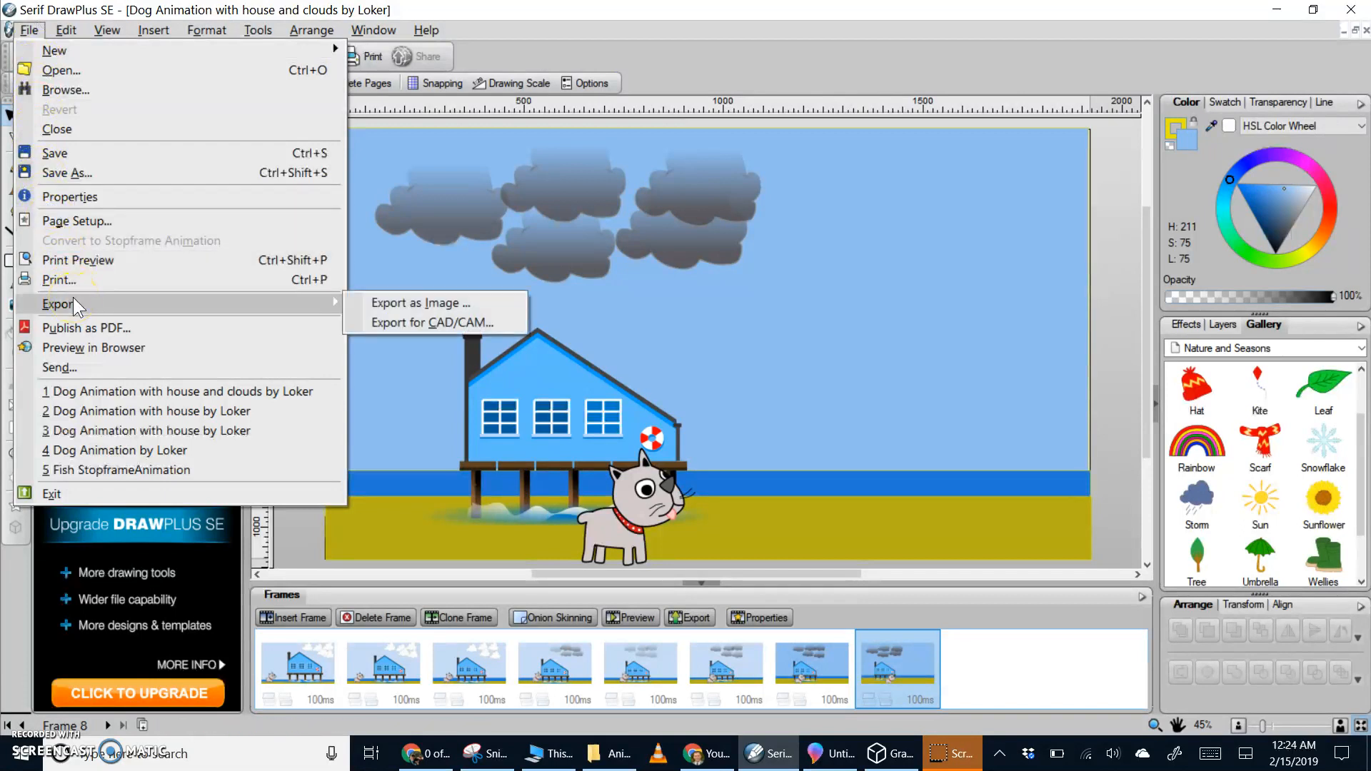
click(379, 303)
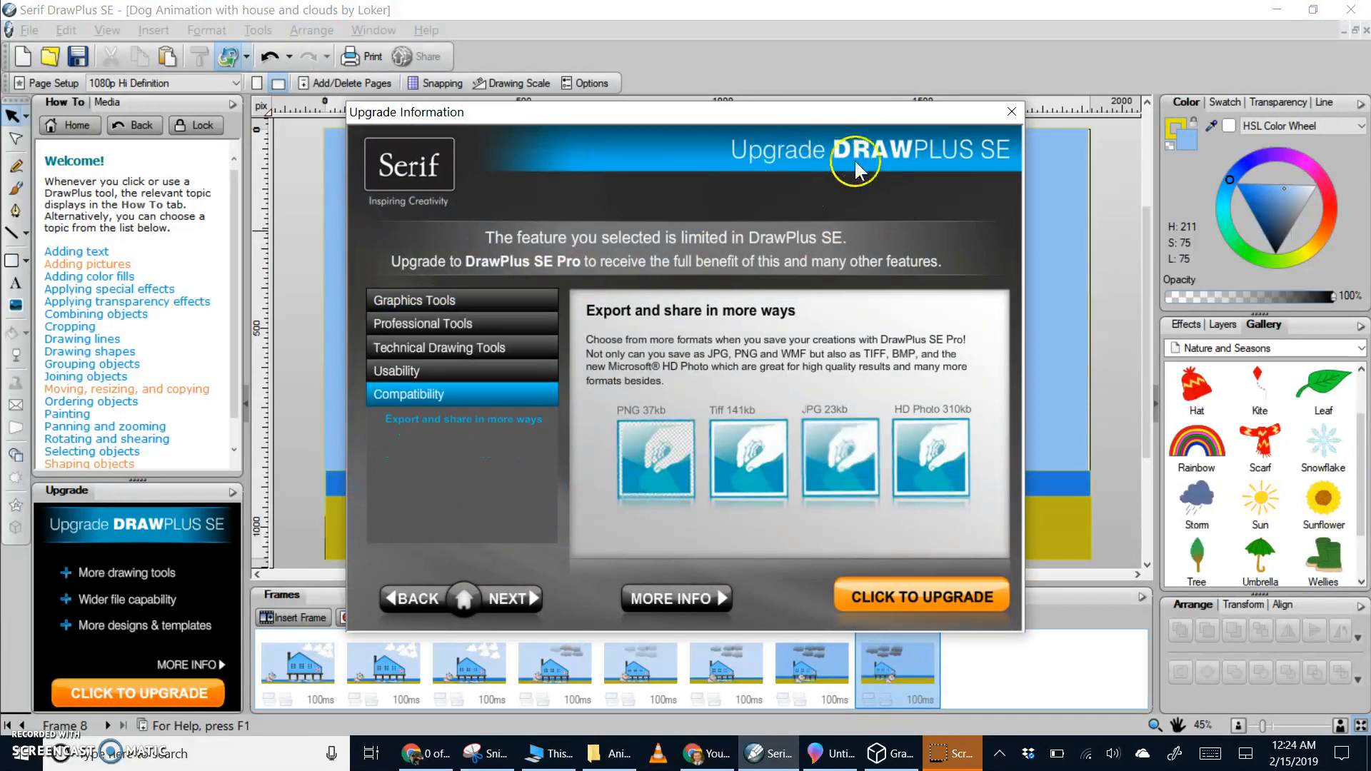
click(1013, 112)
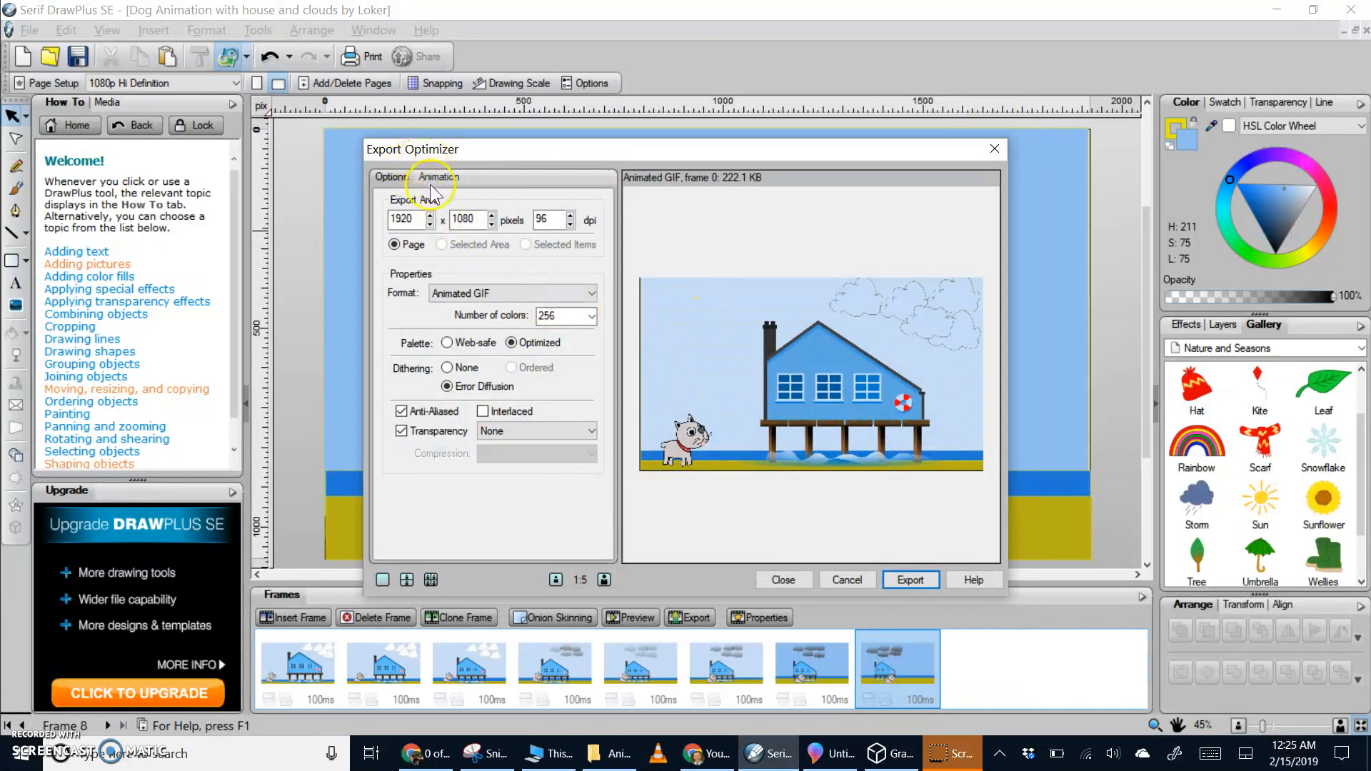
Set the export format to Animated GIF.
click(467, 293)
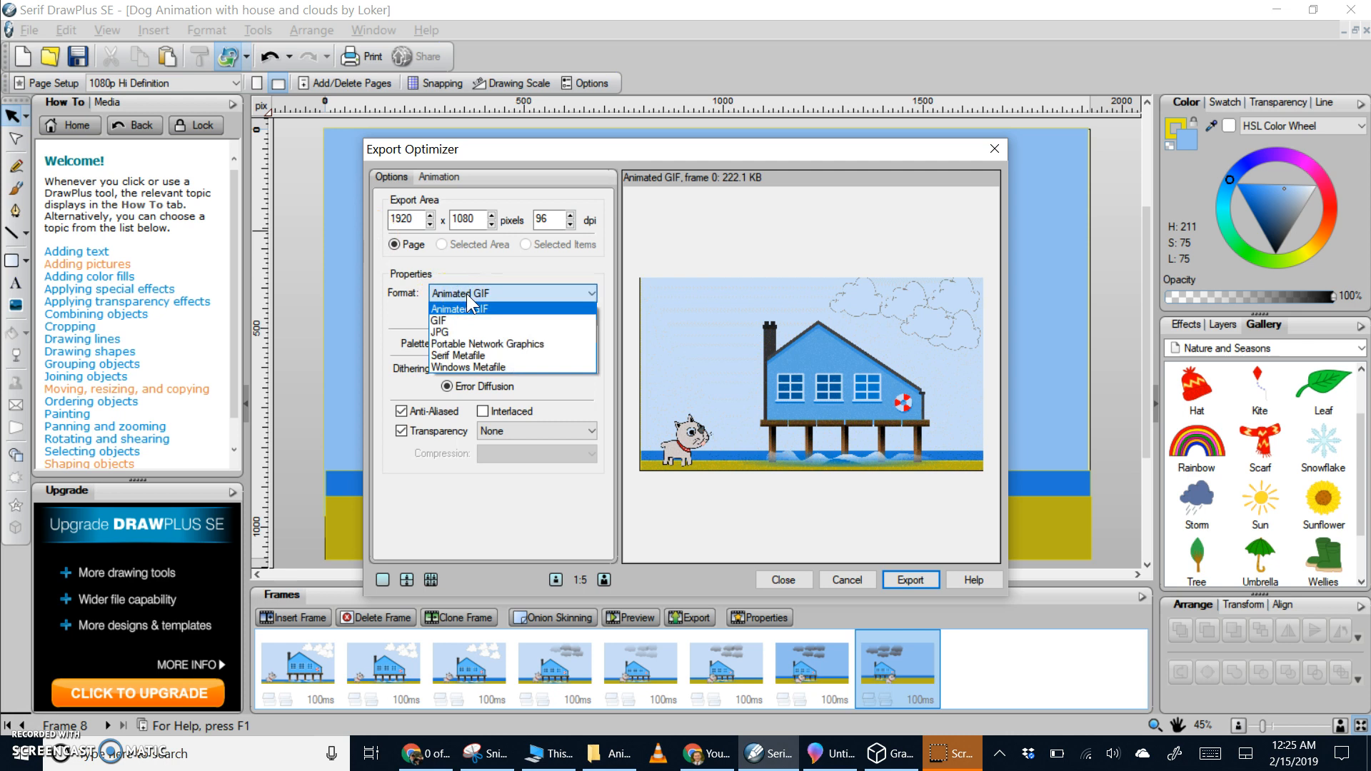
click(447, 322)
click(488, 312)
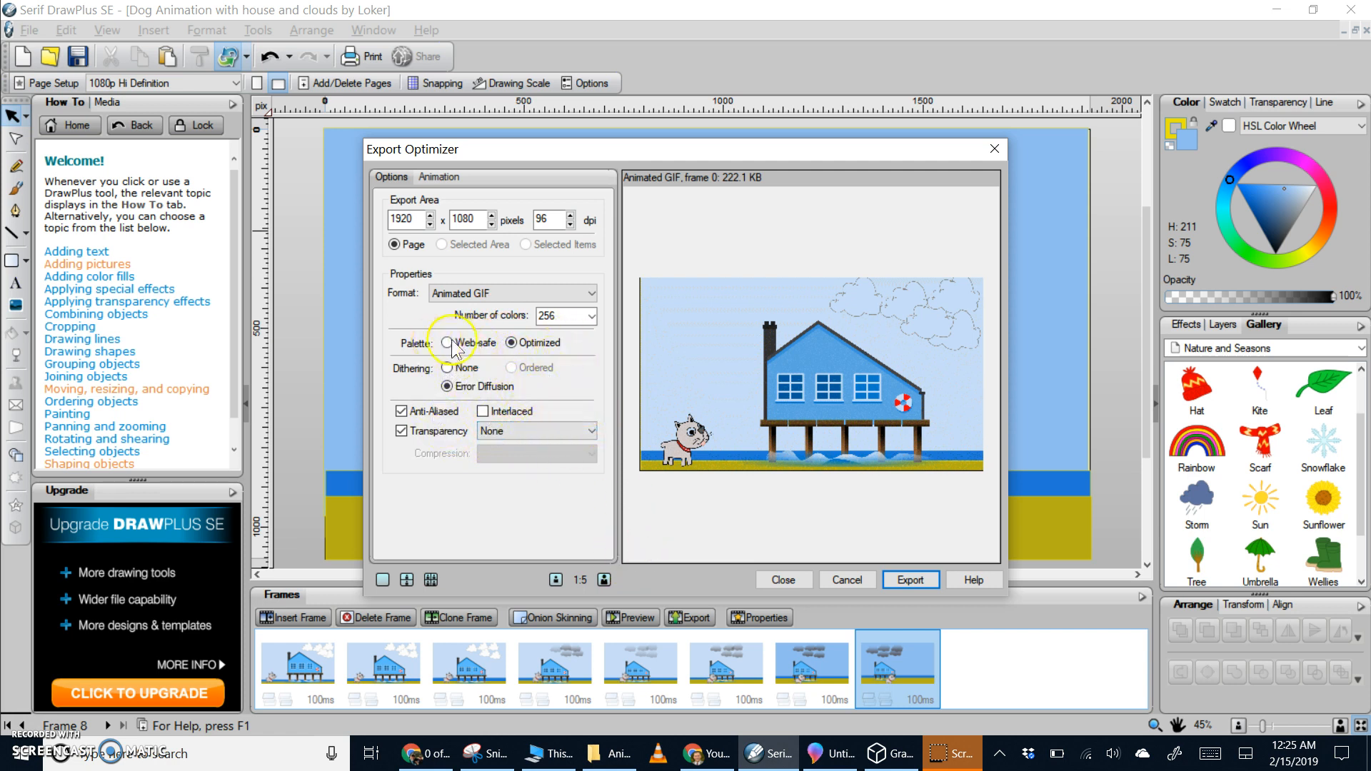
Export the animated GIF into the Animation folder, named "Dog at the beach with house by" followed by the author's surname.
click(593, 317)
click(592, 257)
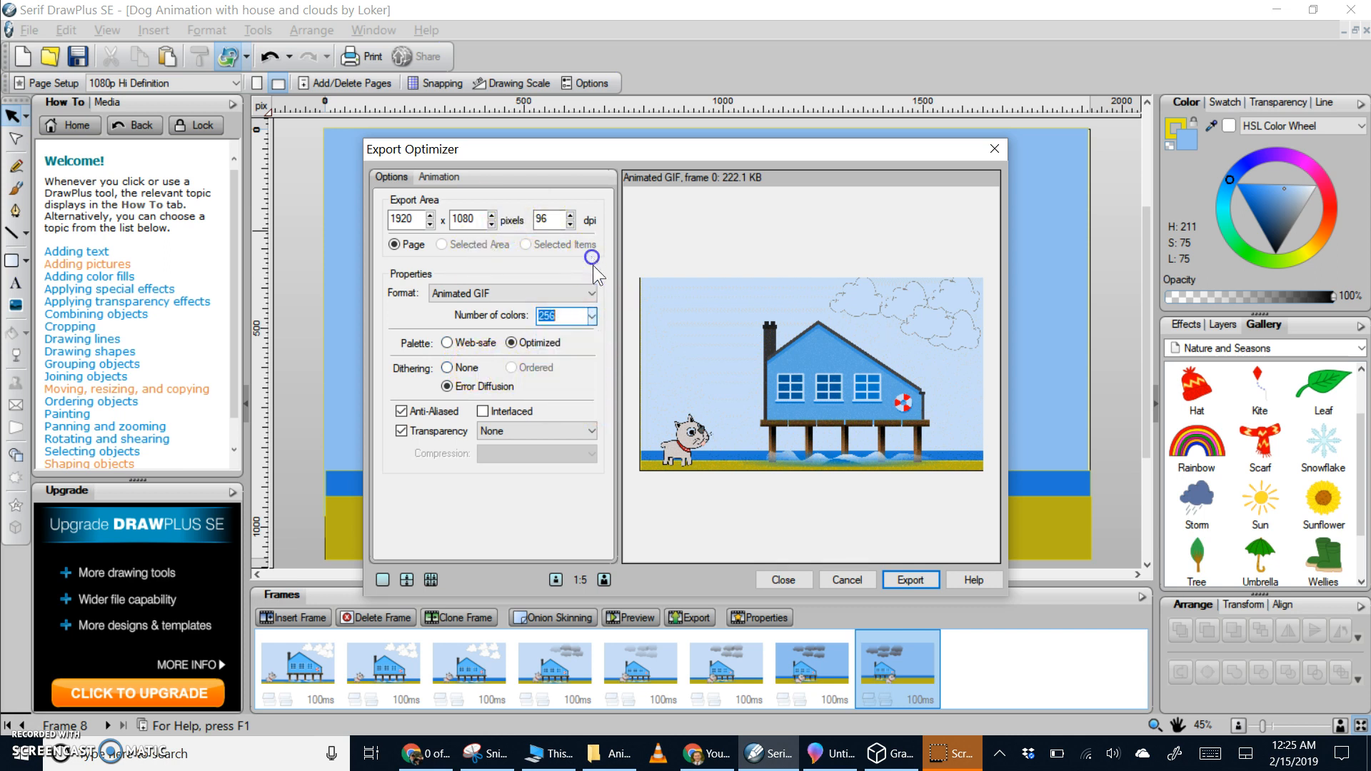
click(897, 581)
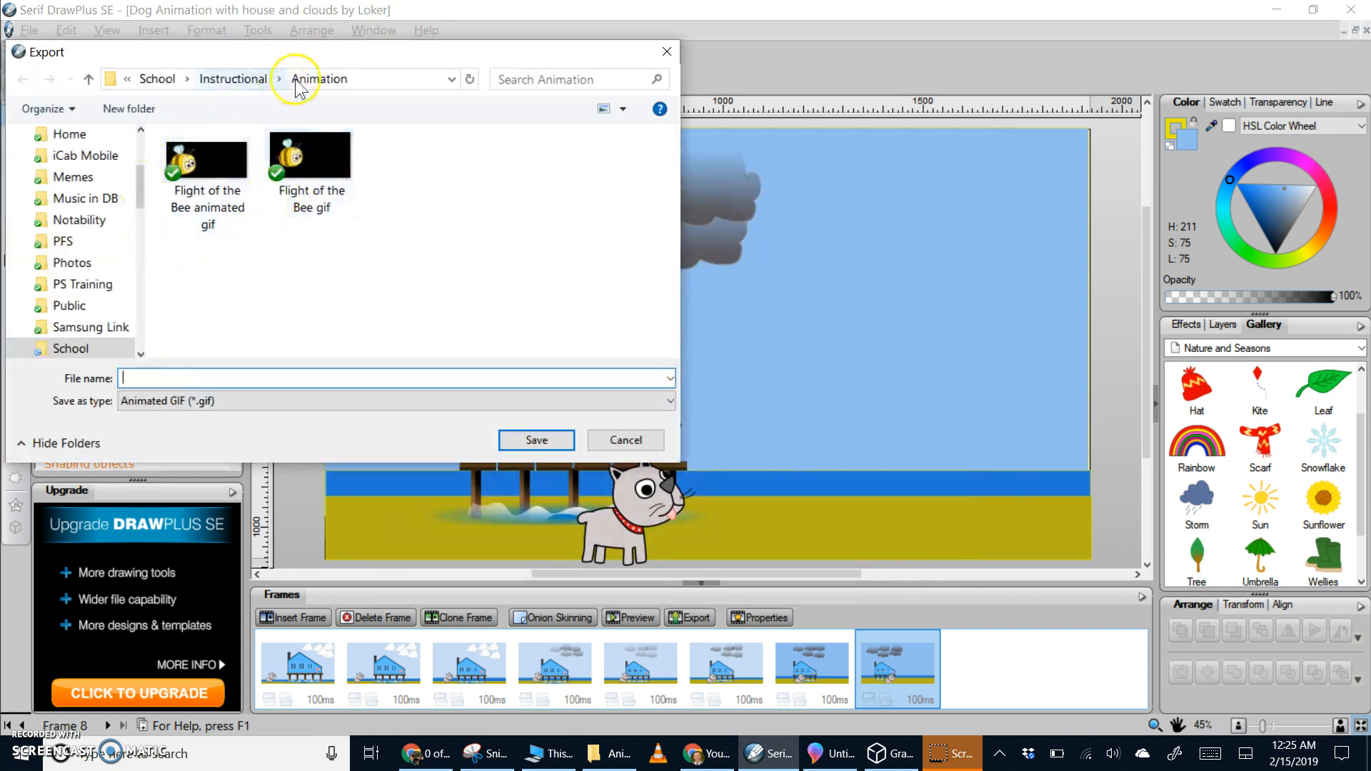
click(155, 379)
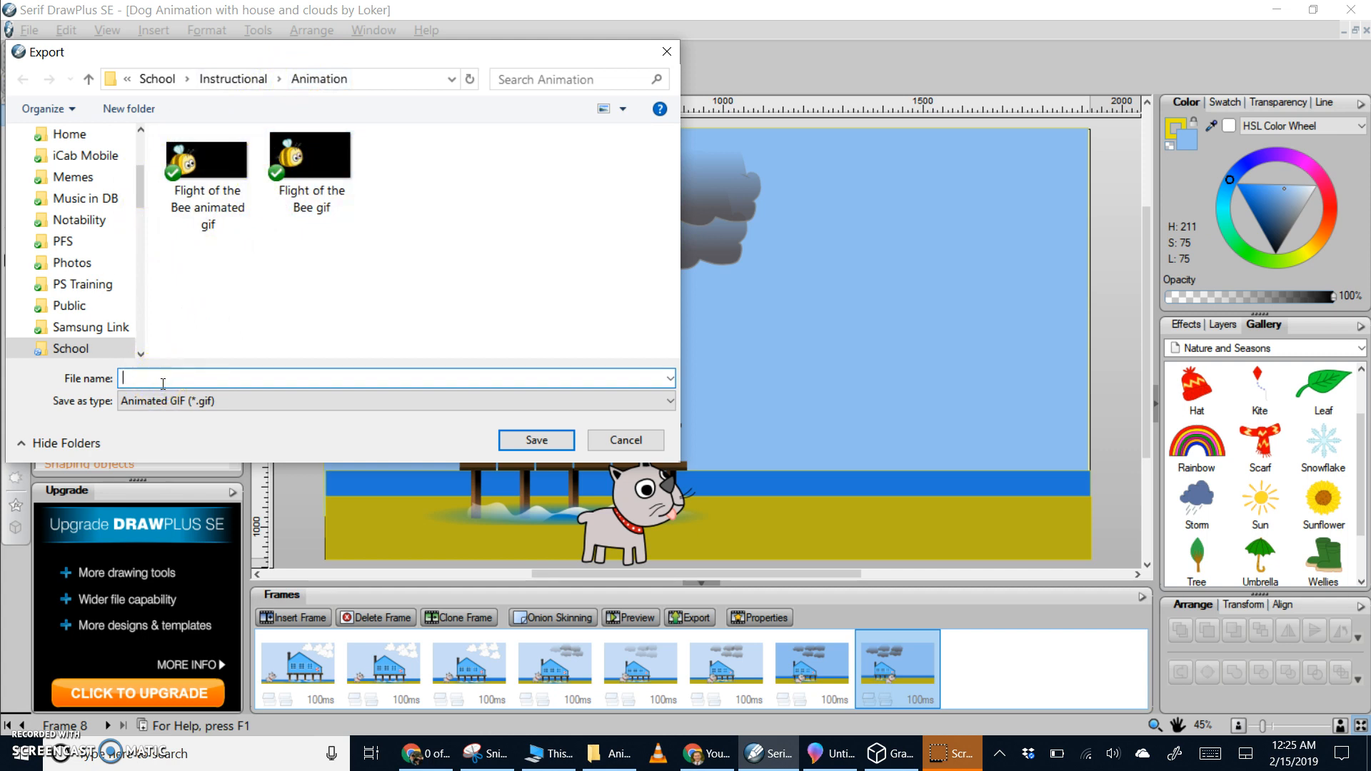
text(Dog at the beach with house by Lo)
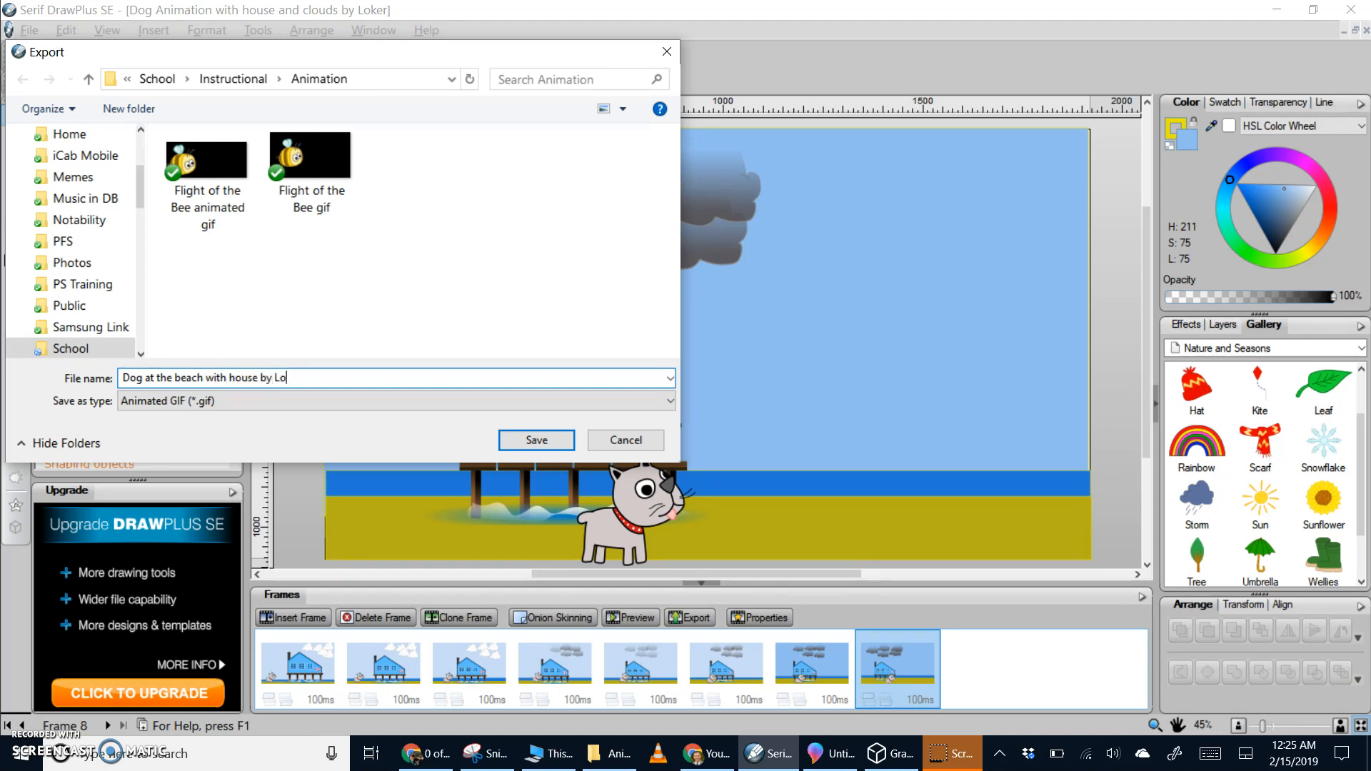
click(231, 414)
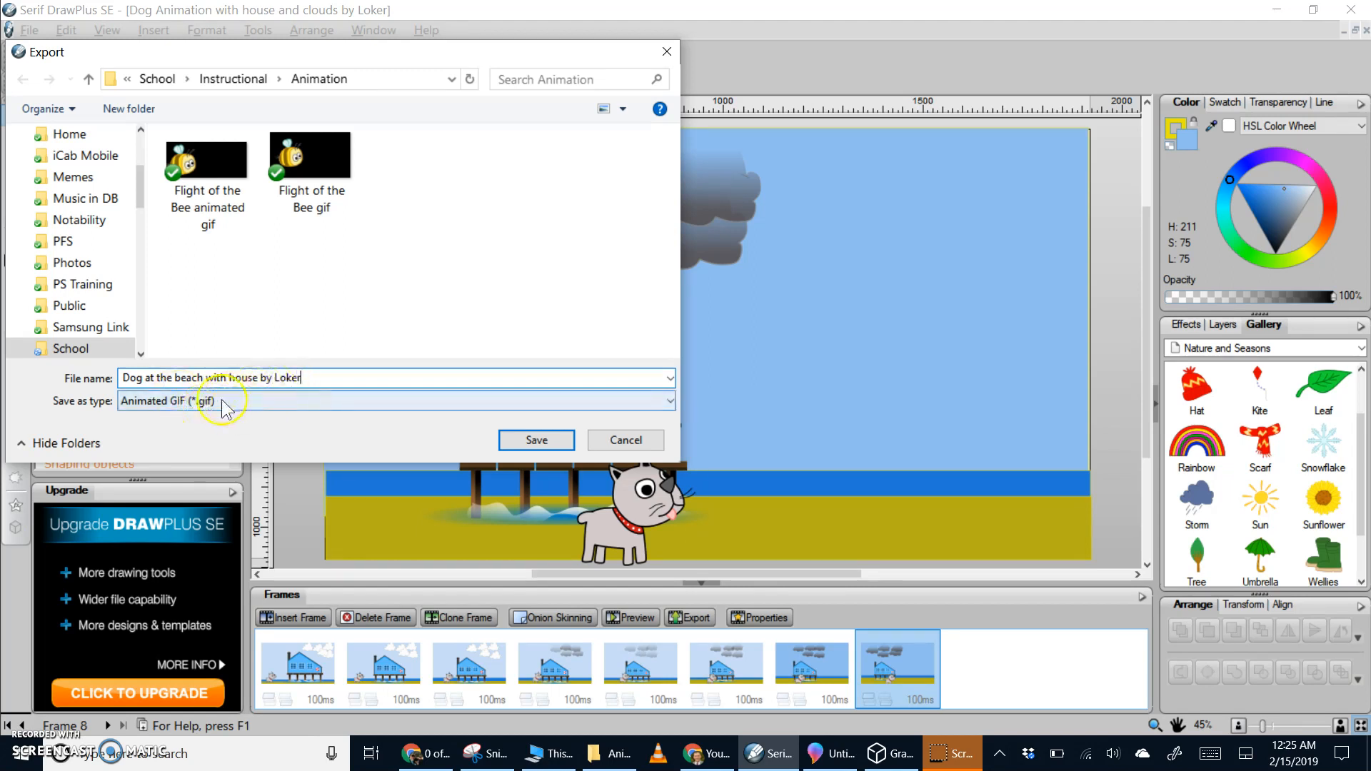
click(224, 404)
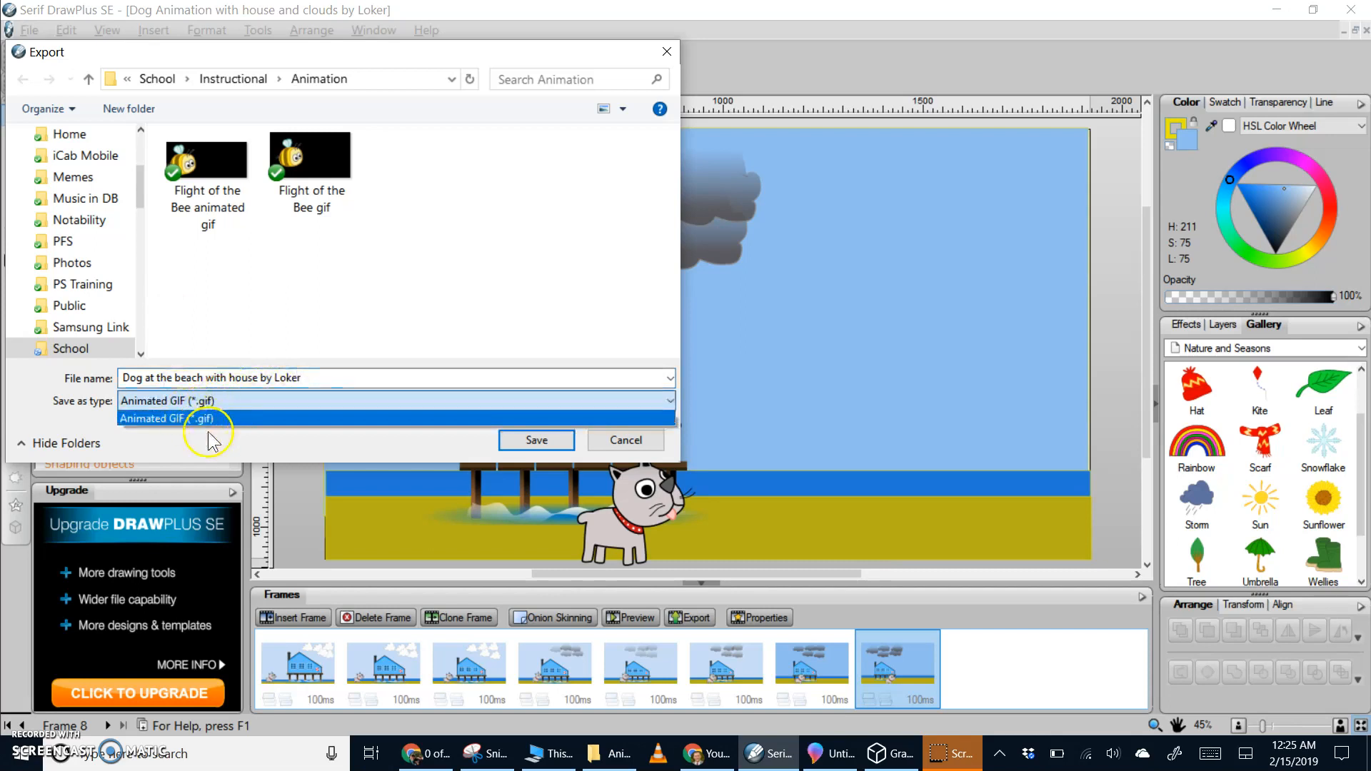
click(209, 431)
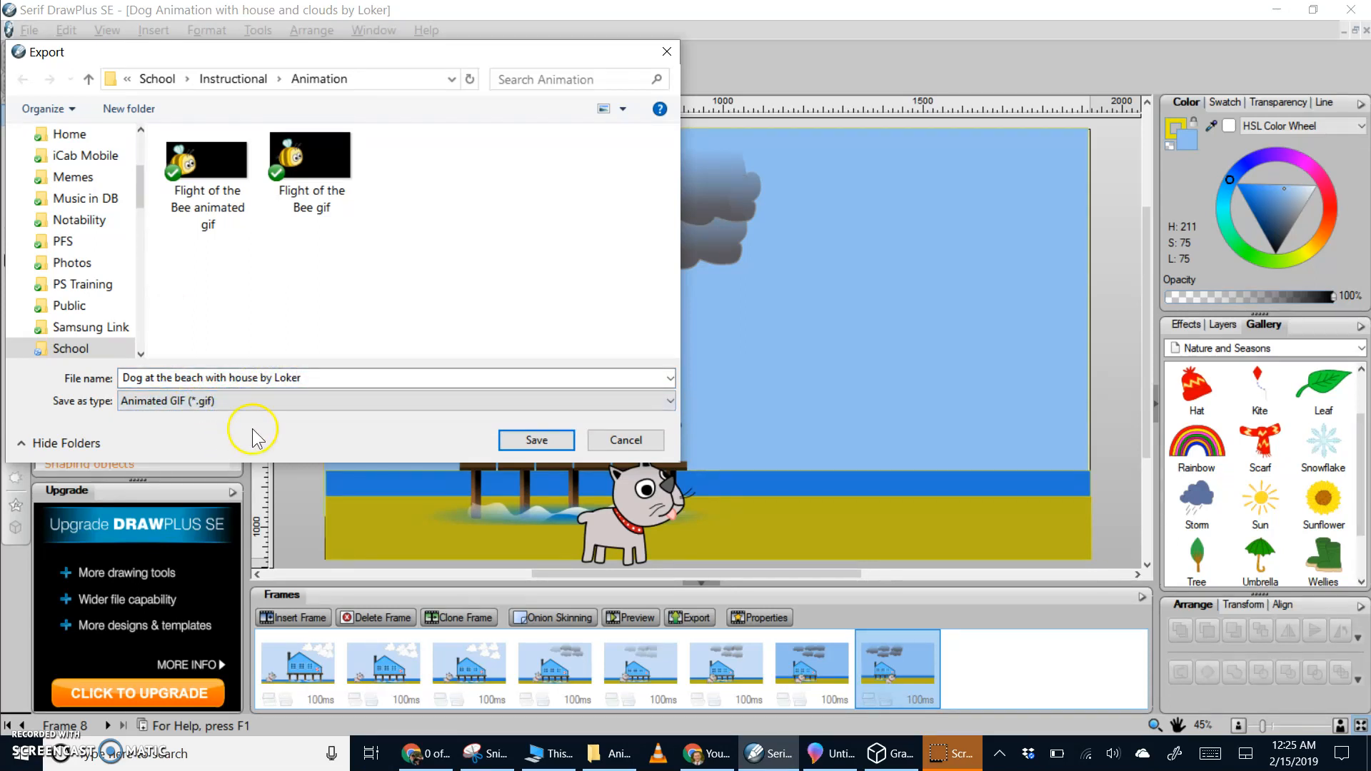
click(537, 440)
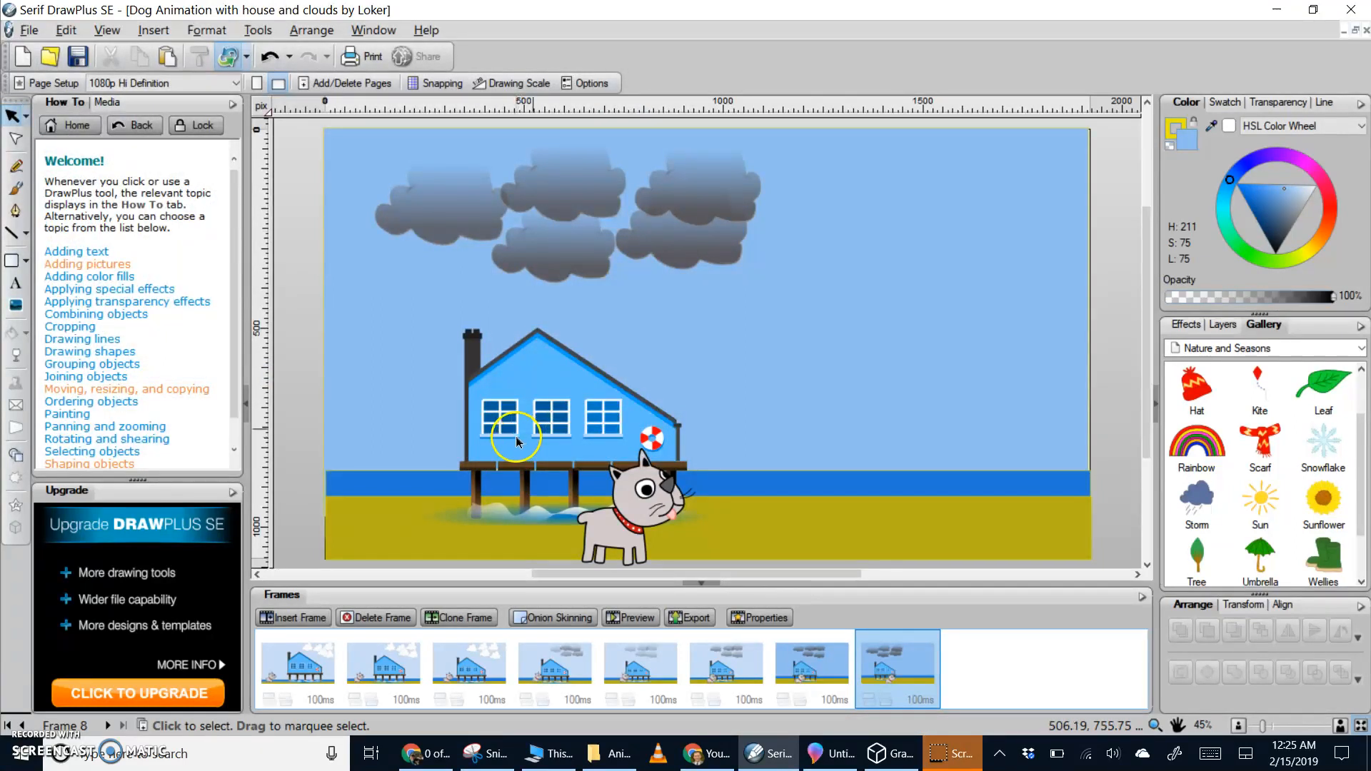
Switch to File Explorer and check the exported dog-at-the-beach GIF and its file details in the Animation folder.
click(1278, 13)
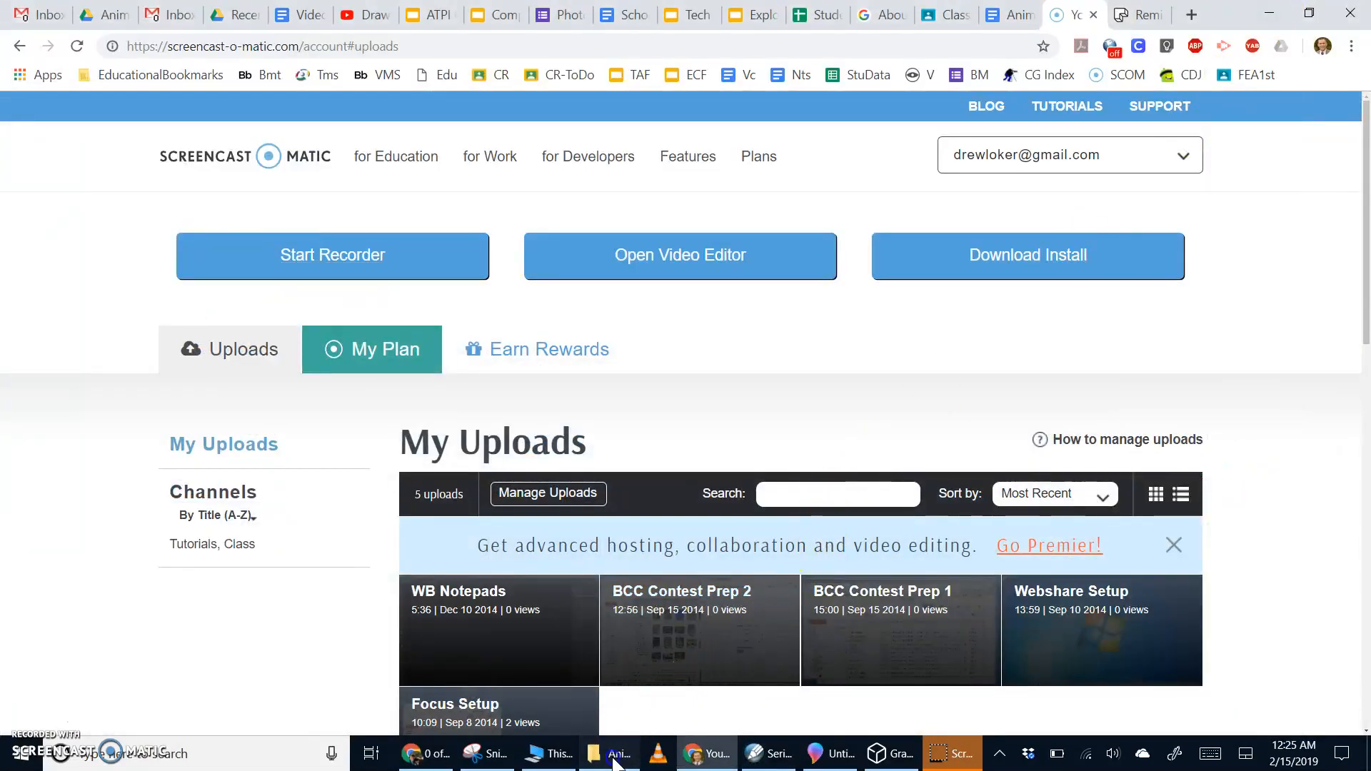
click(614, 758)
drag(863, 174, 909, 168)
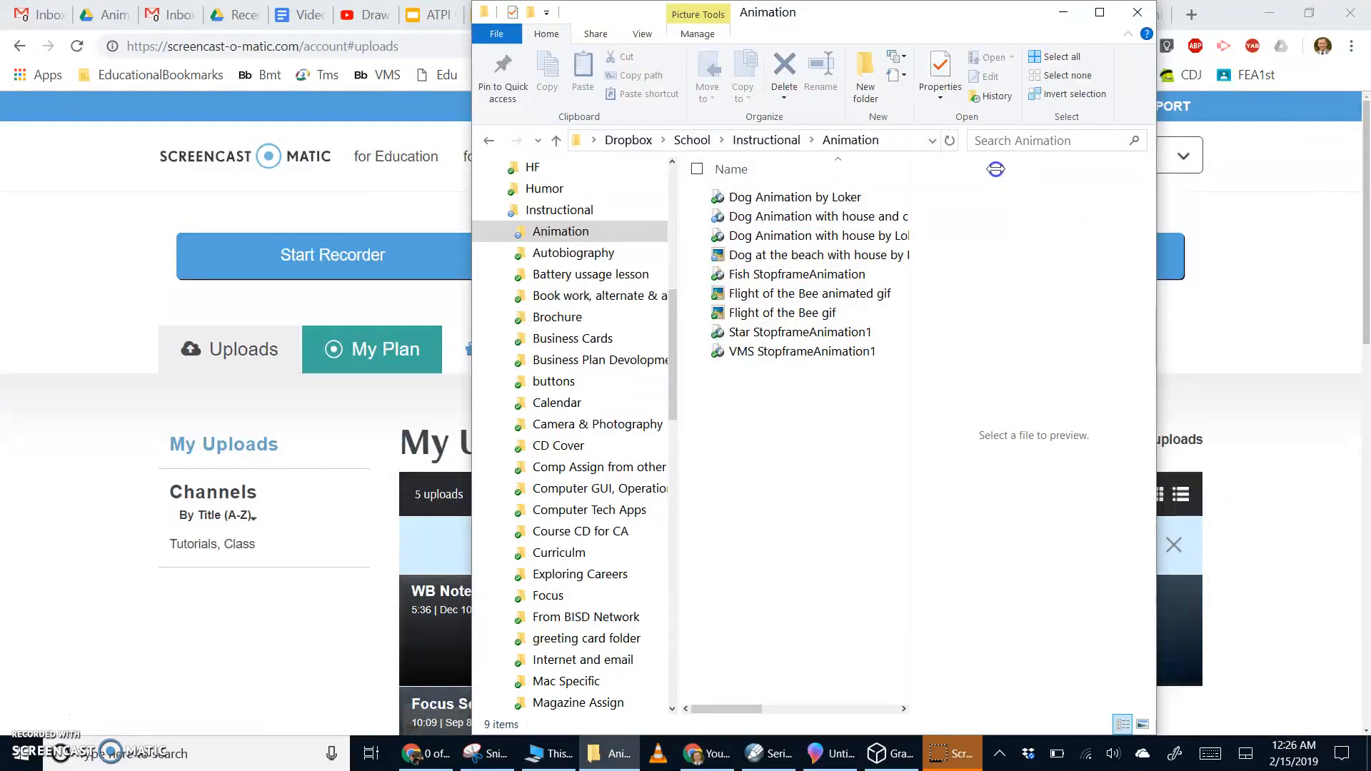
click(776, 222)
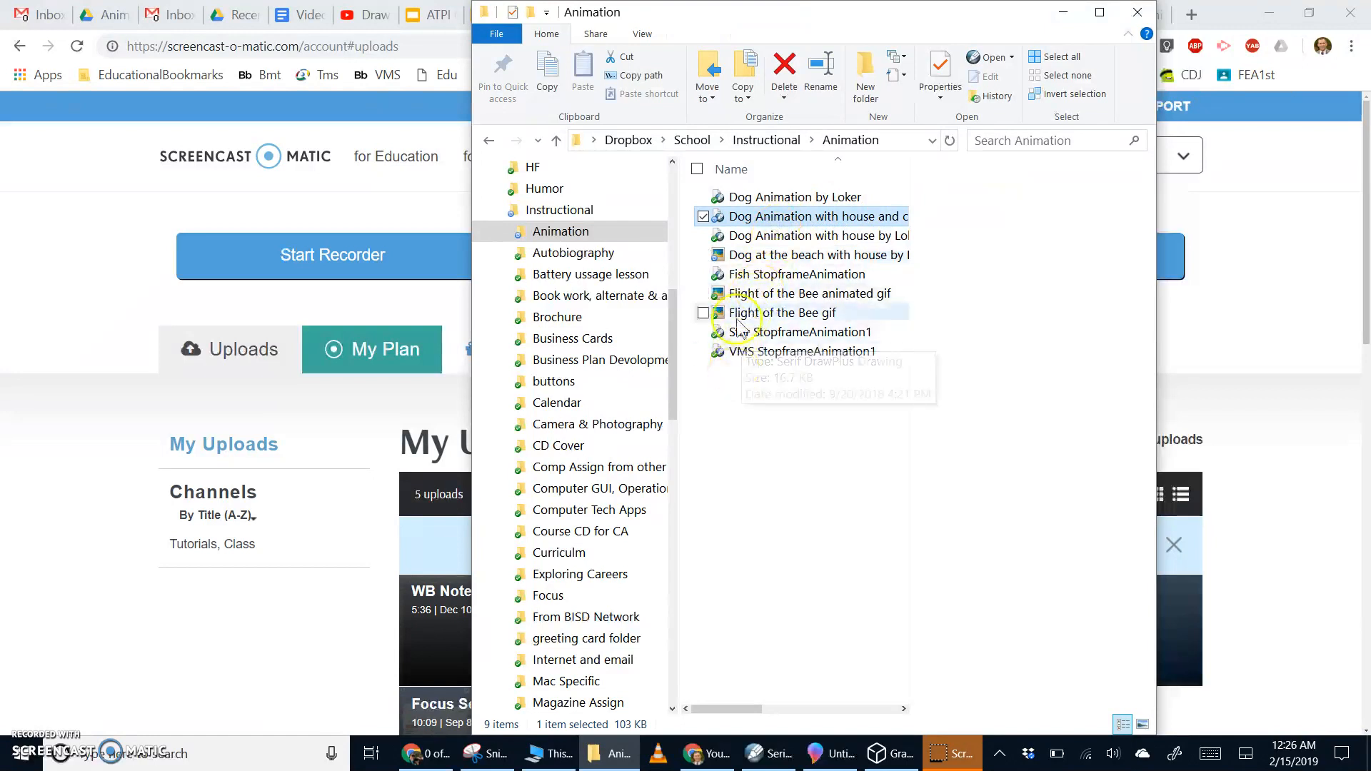
click(743, 262)
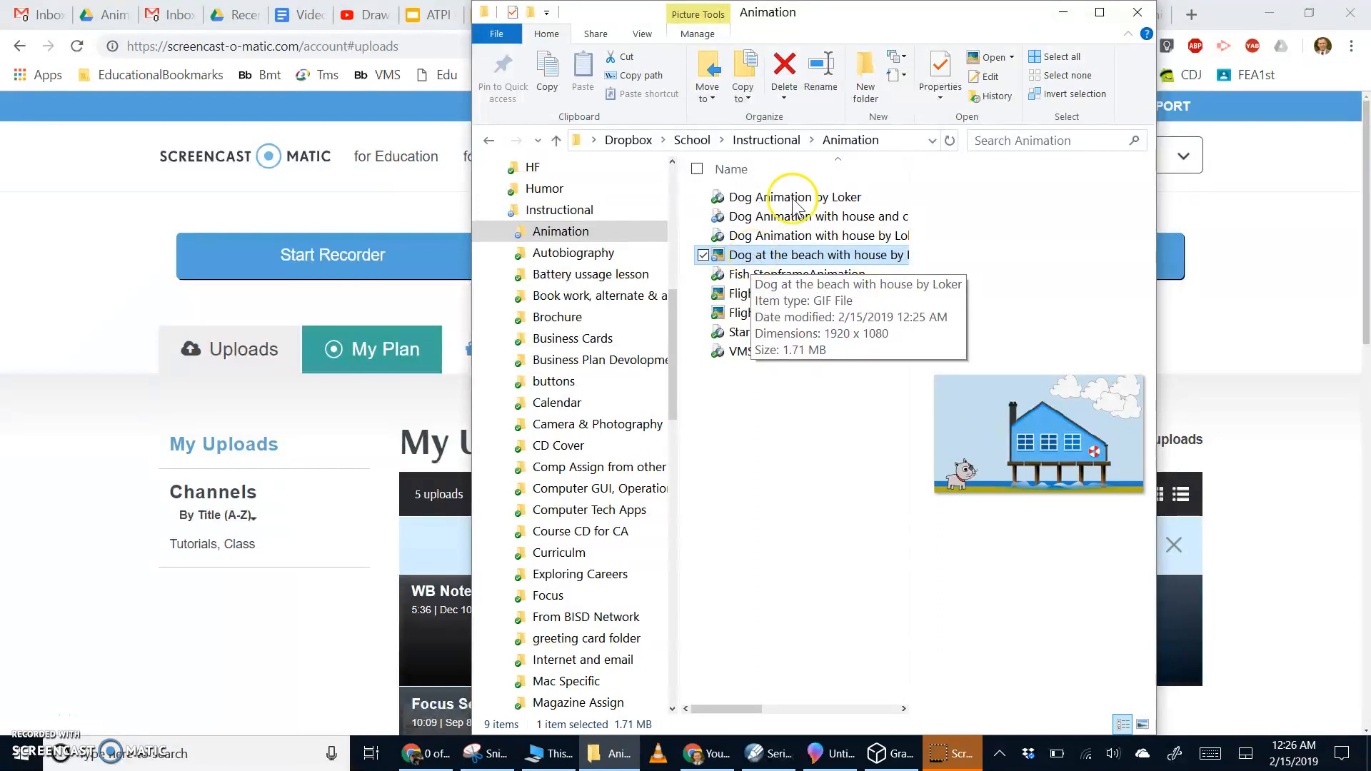
drag(897, 21, 934, 101)
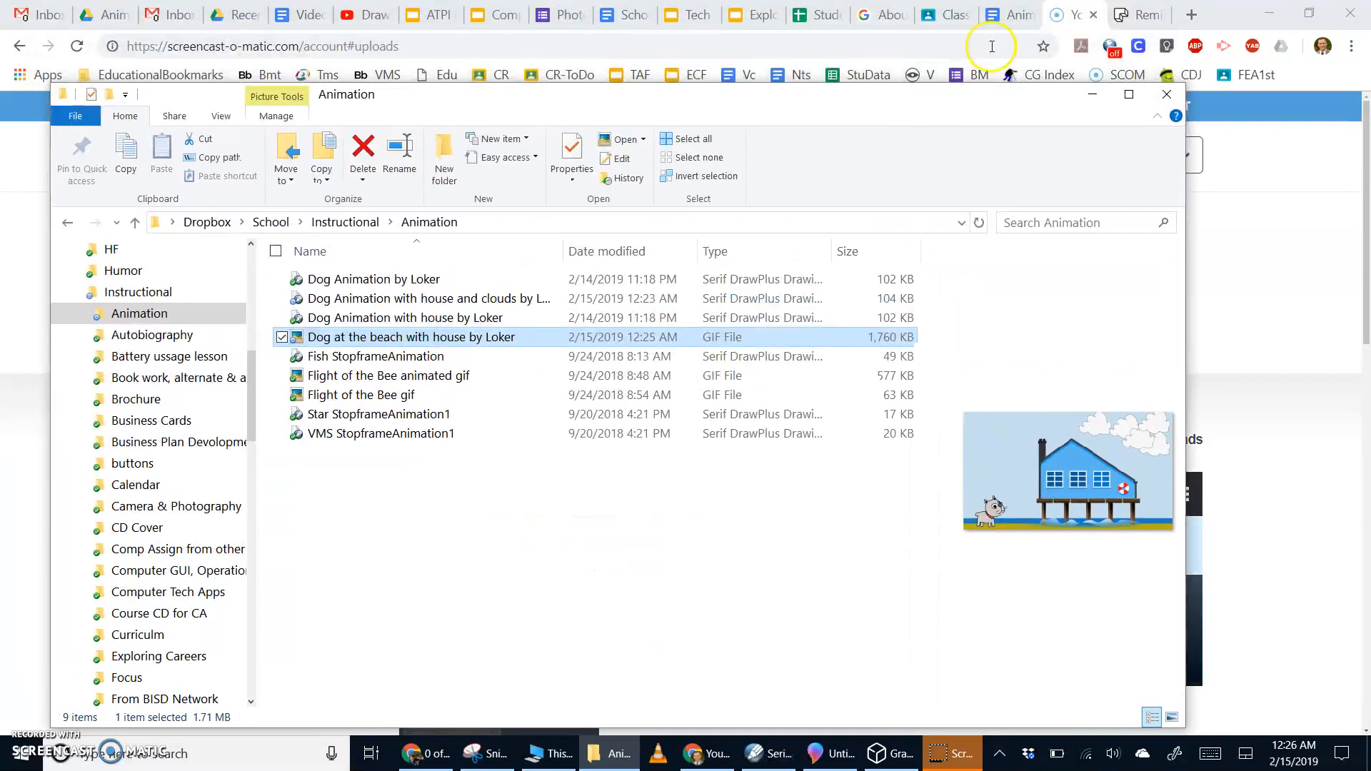
Switch to Google Classroom in Chrome and open the New Year Traditions assignment of the 1-7-19 PD class.
click(949, 16)
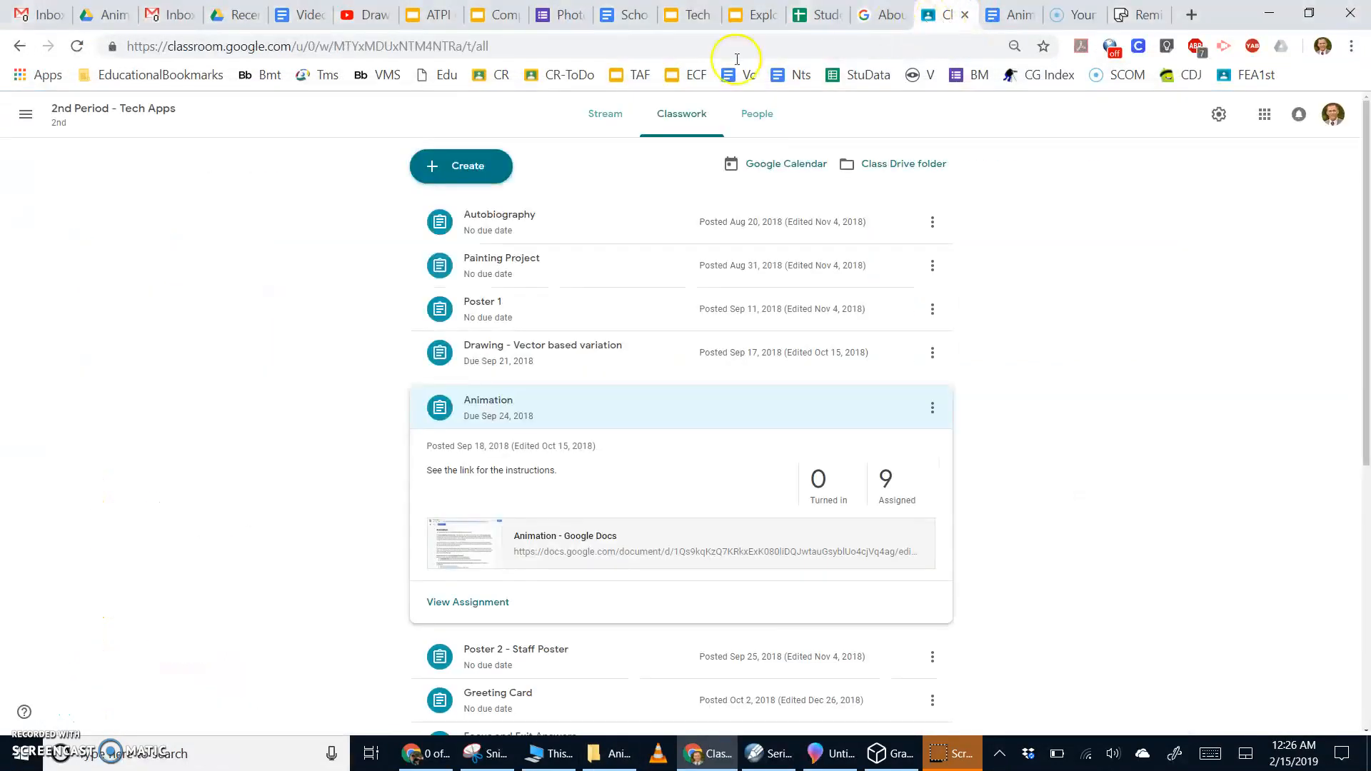
click(25, 114)
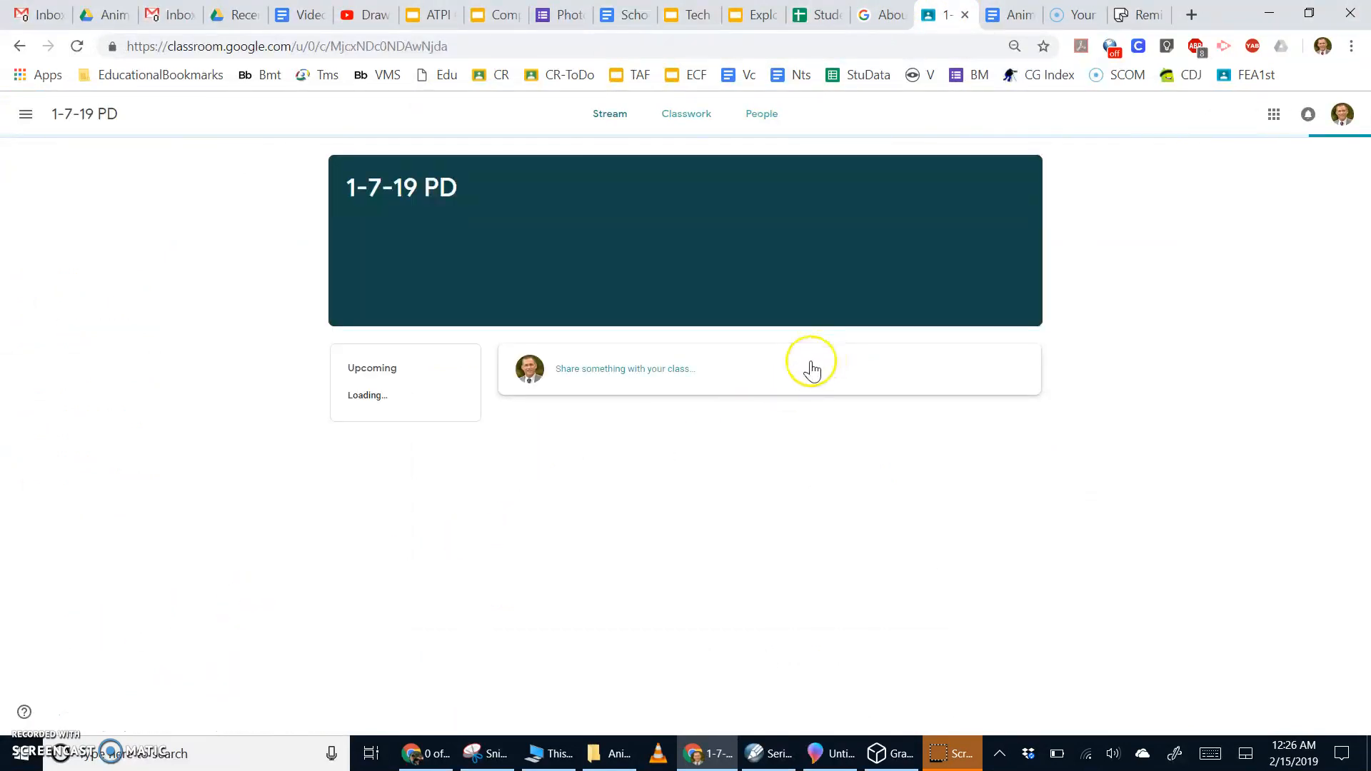
click(700, 121)
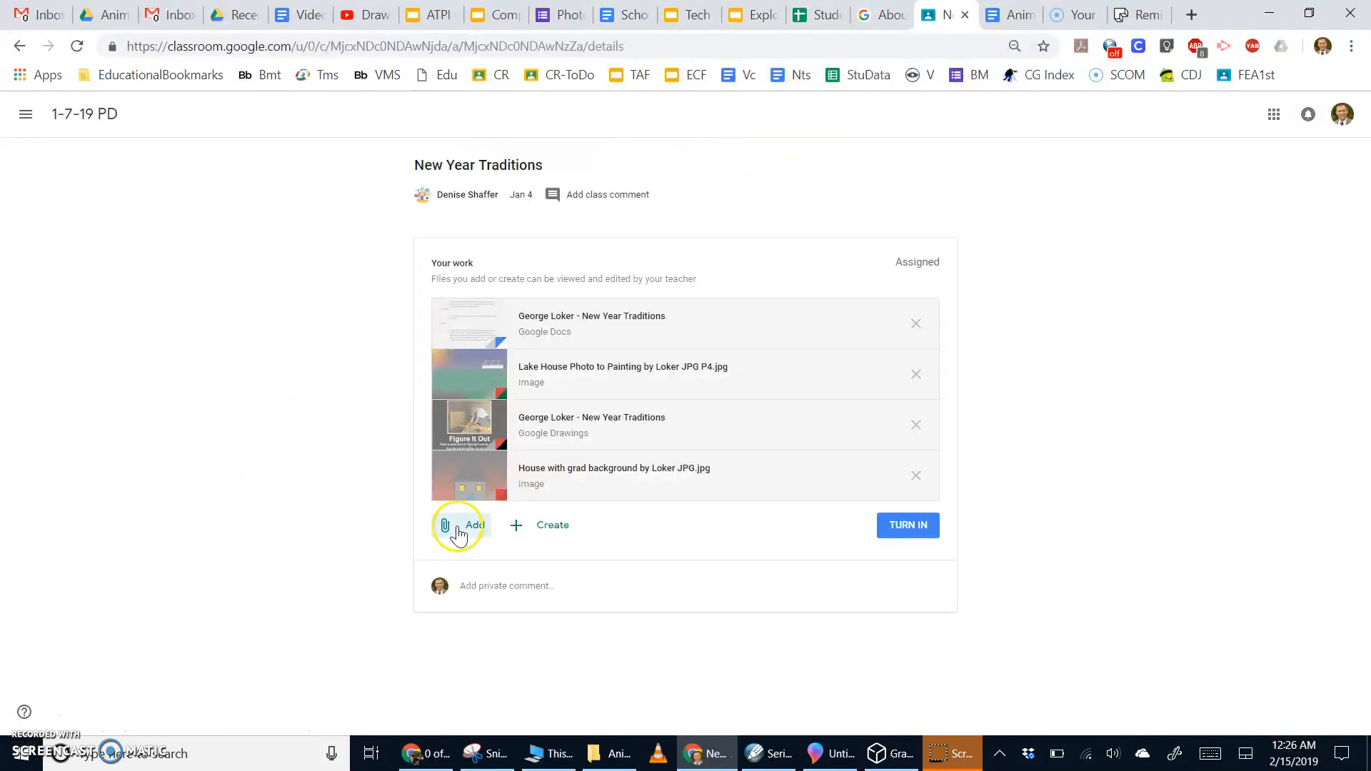
Start adding a file from the computer to the assignment's work.
click(458, 532)
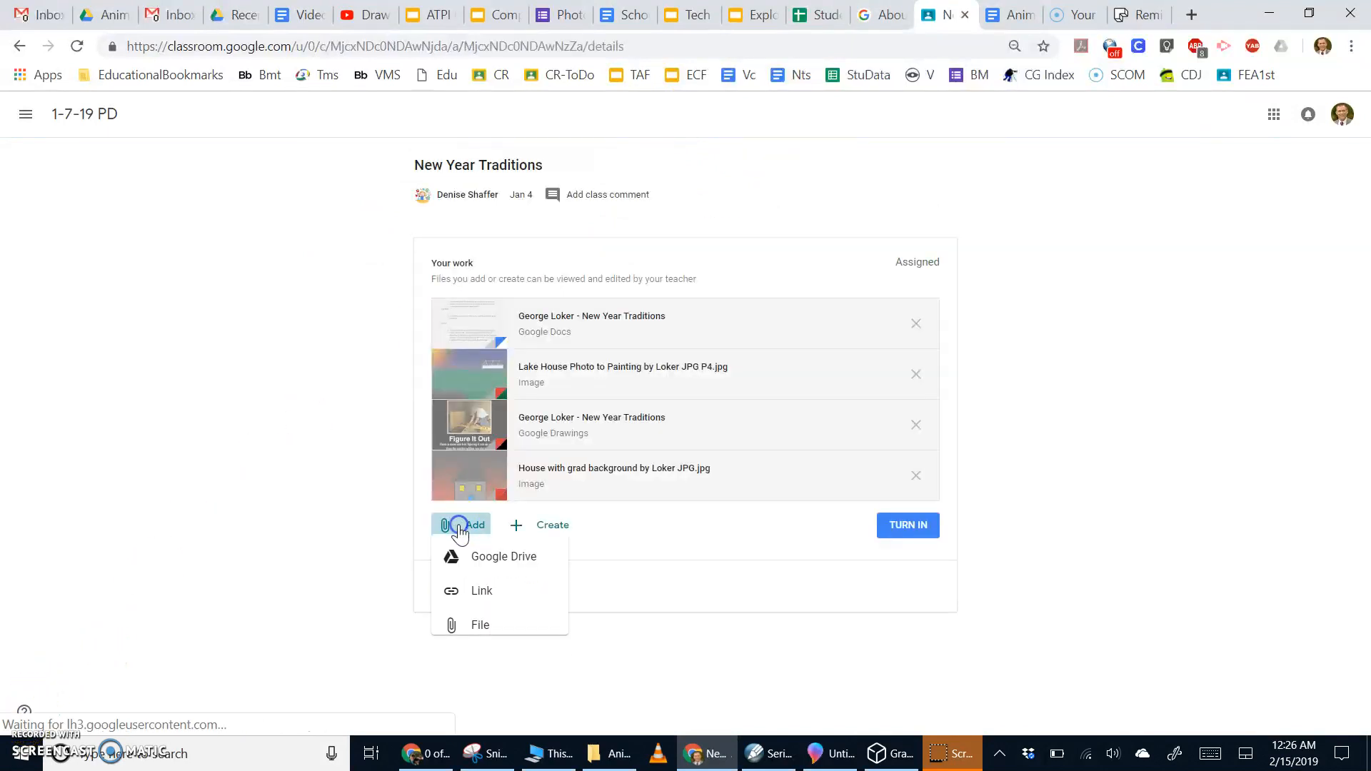
click(508, 626)
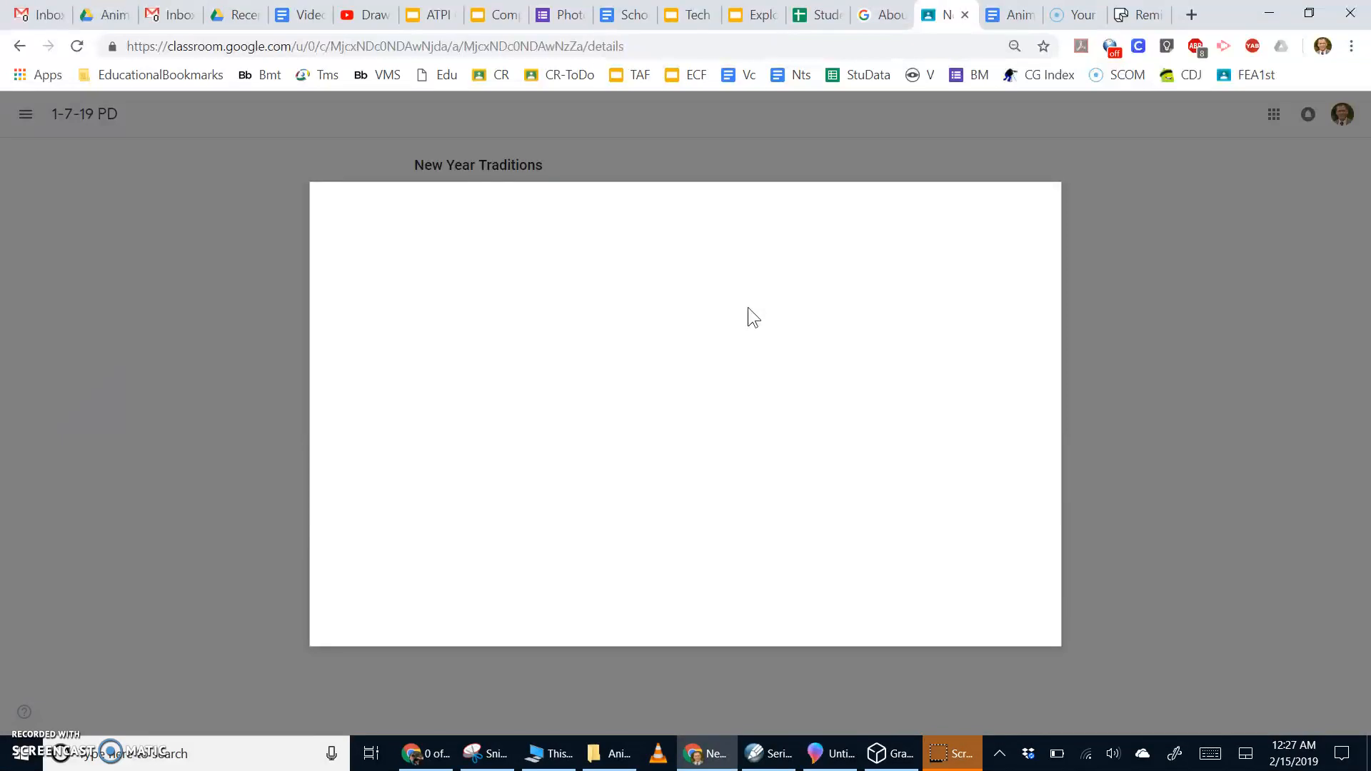
click(675, 387)
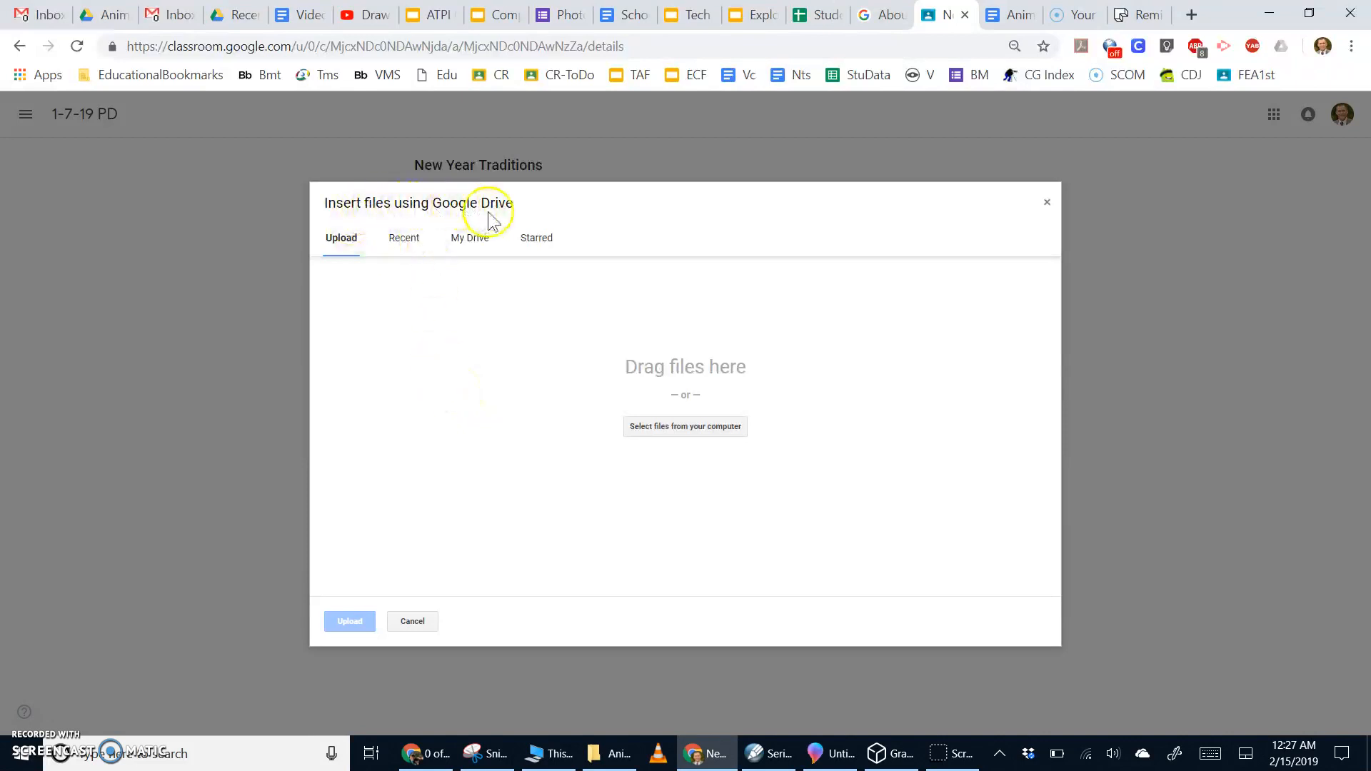
click(684, 428)
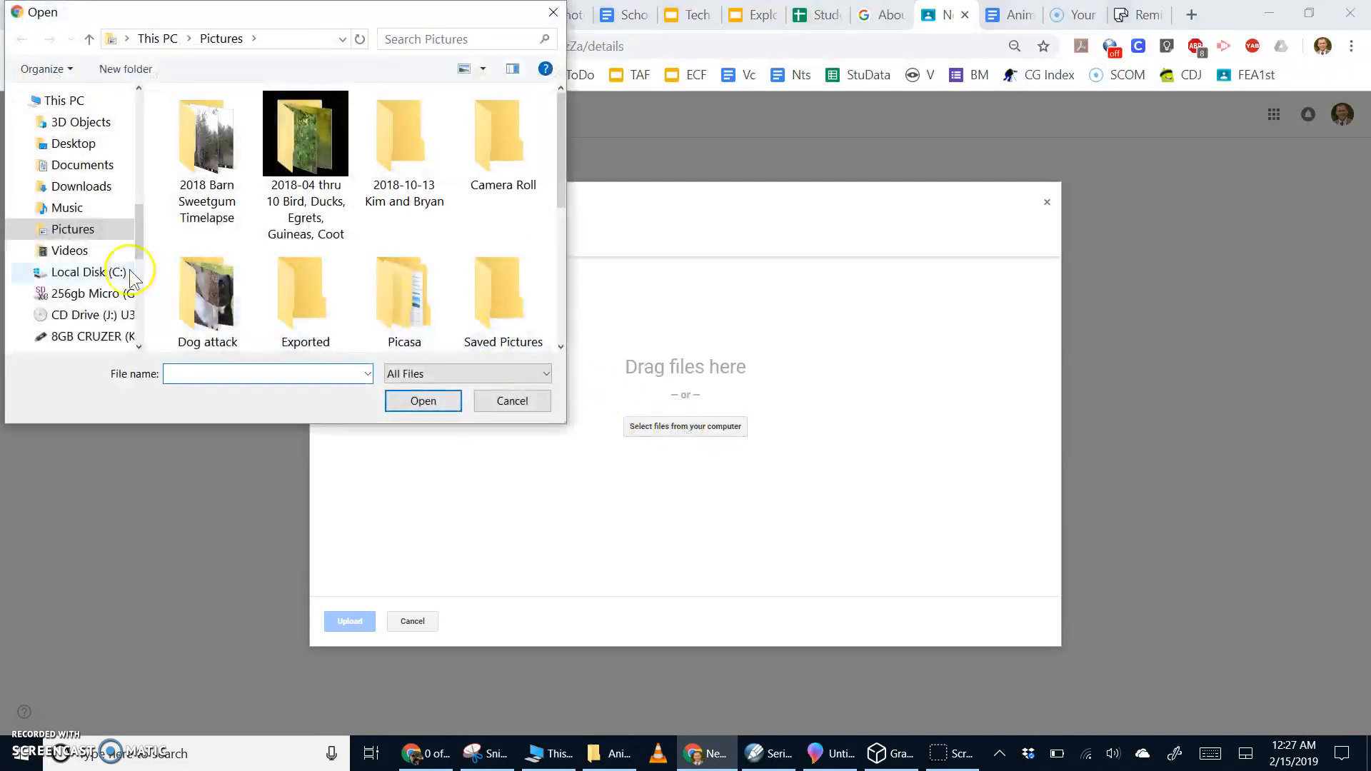
Browse to the Dropbox folder School > Instructional > Animation for the file to upload.
scroll(47, 153, up, 2)
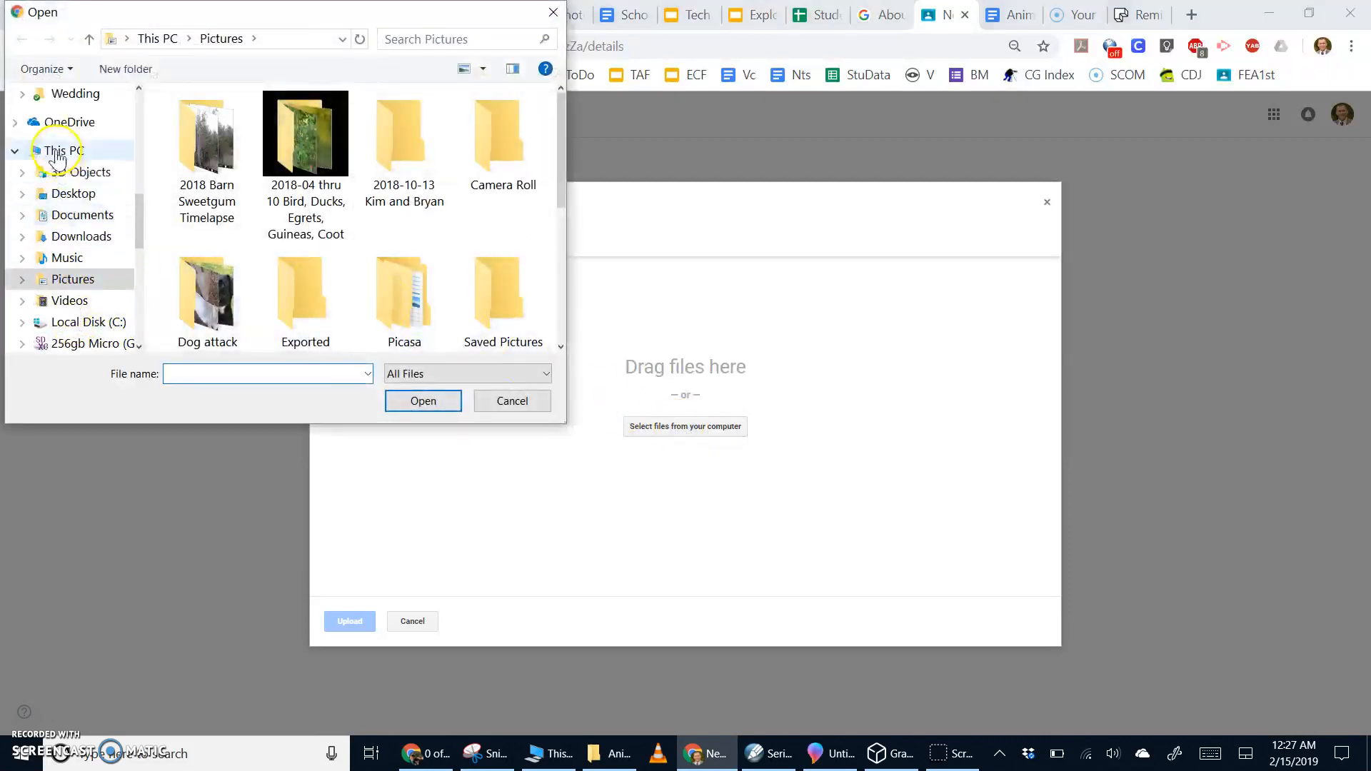
scroll(45, 150, up, 6)
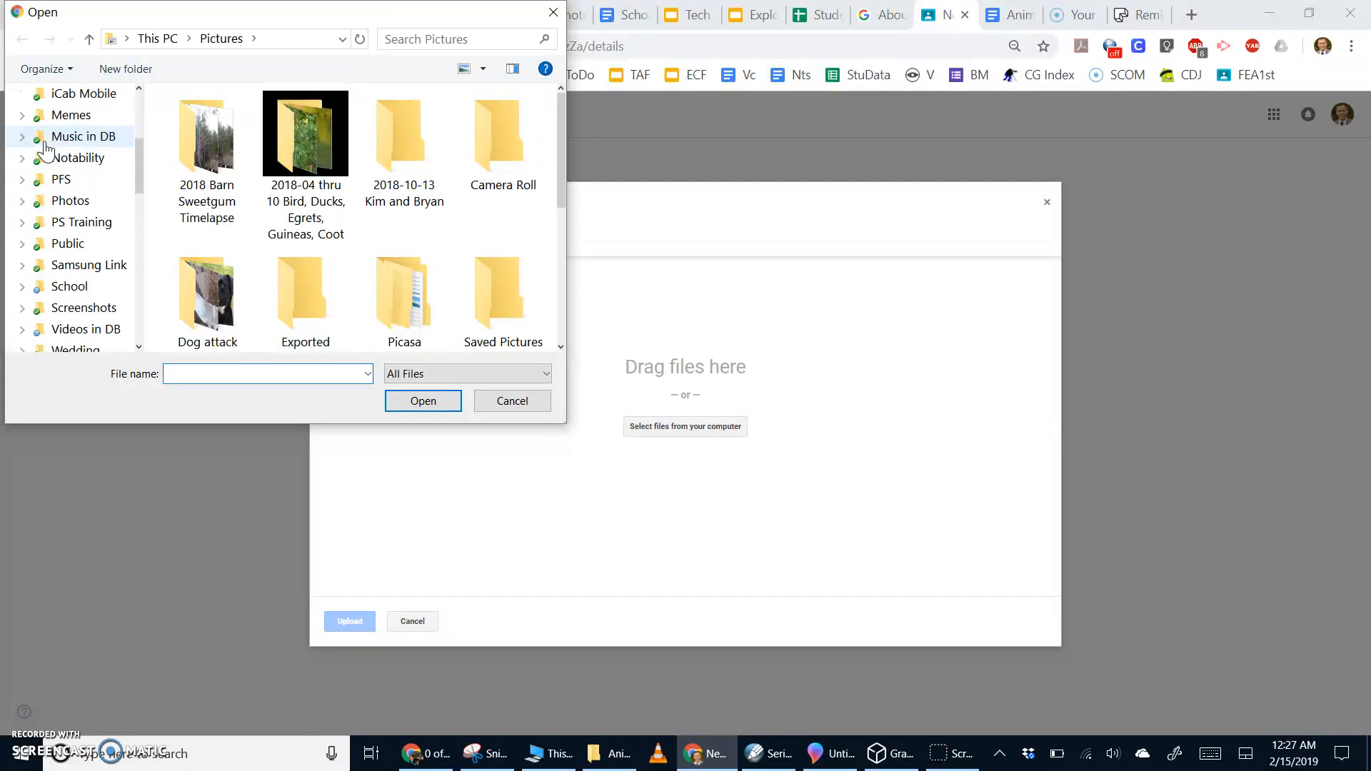
scroll(47, 154, up, 2)
scroll(58, 214, down, 3)
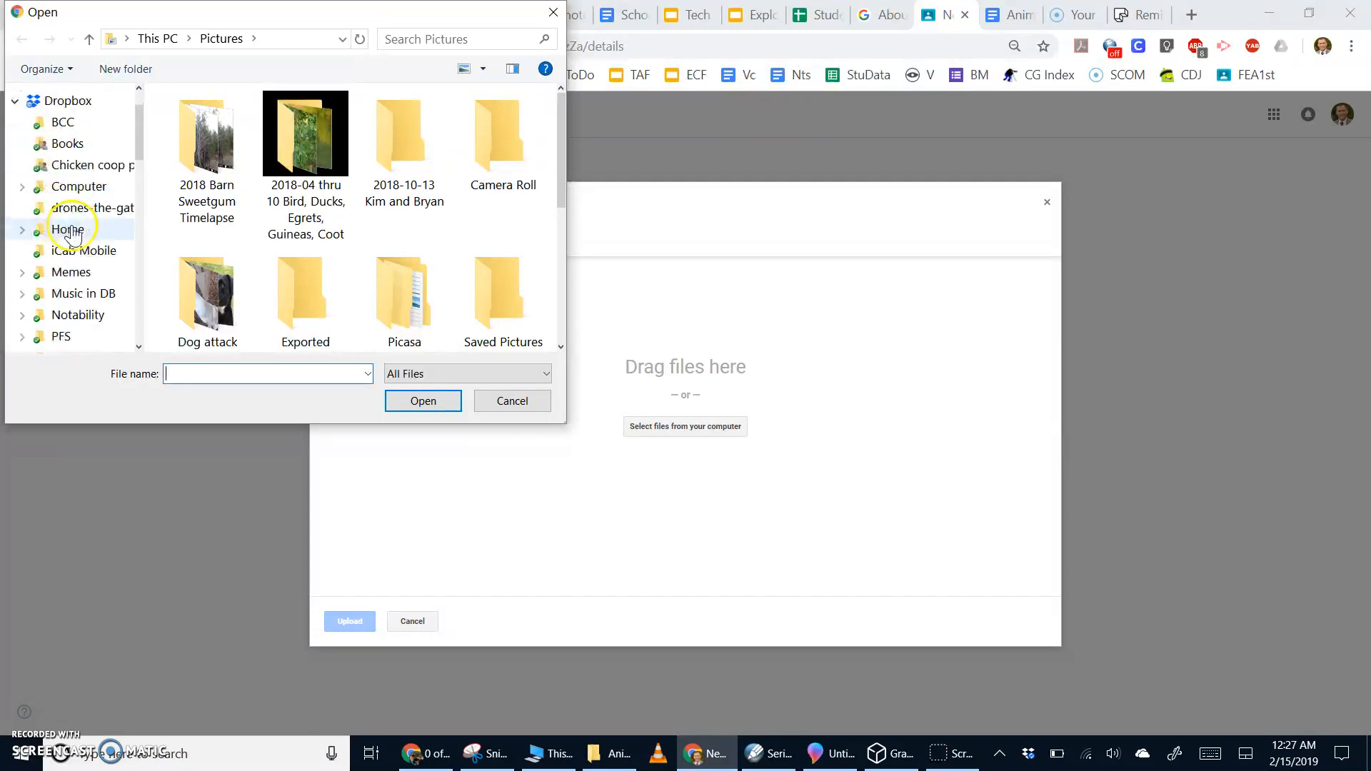
scroll(71, 246, down, 2)
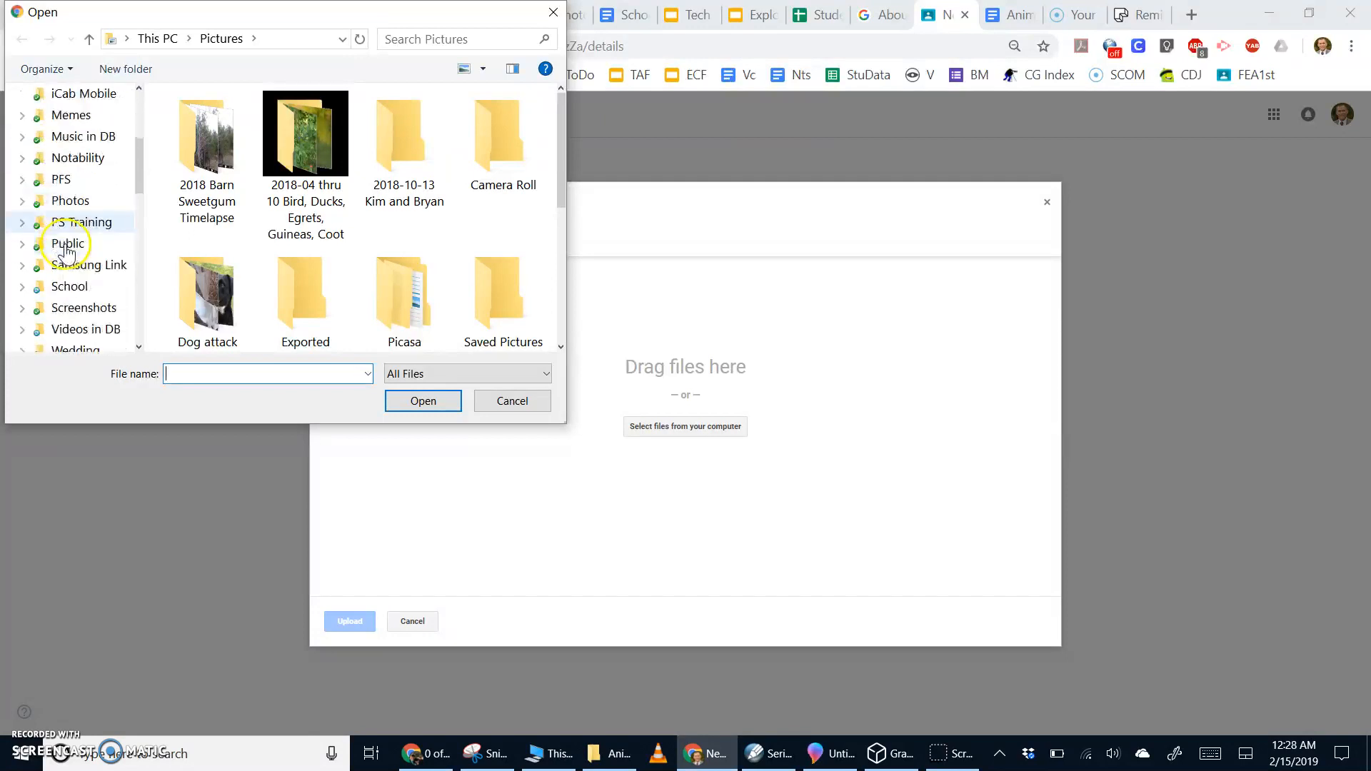
click(70, 289)
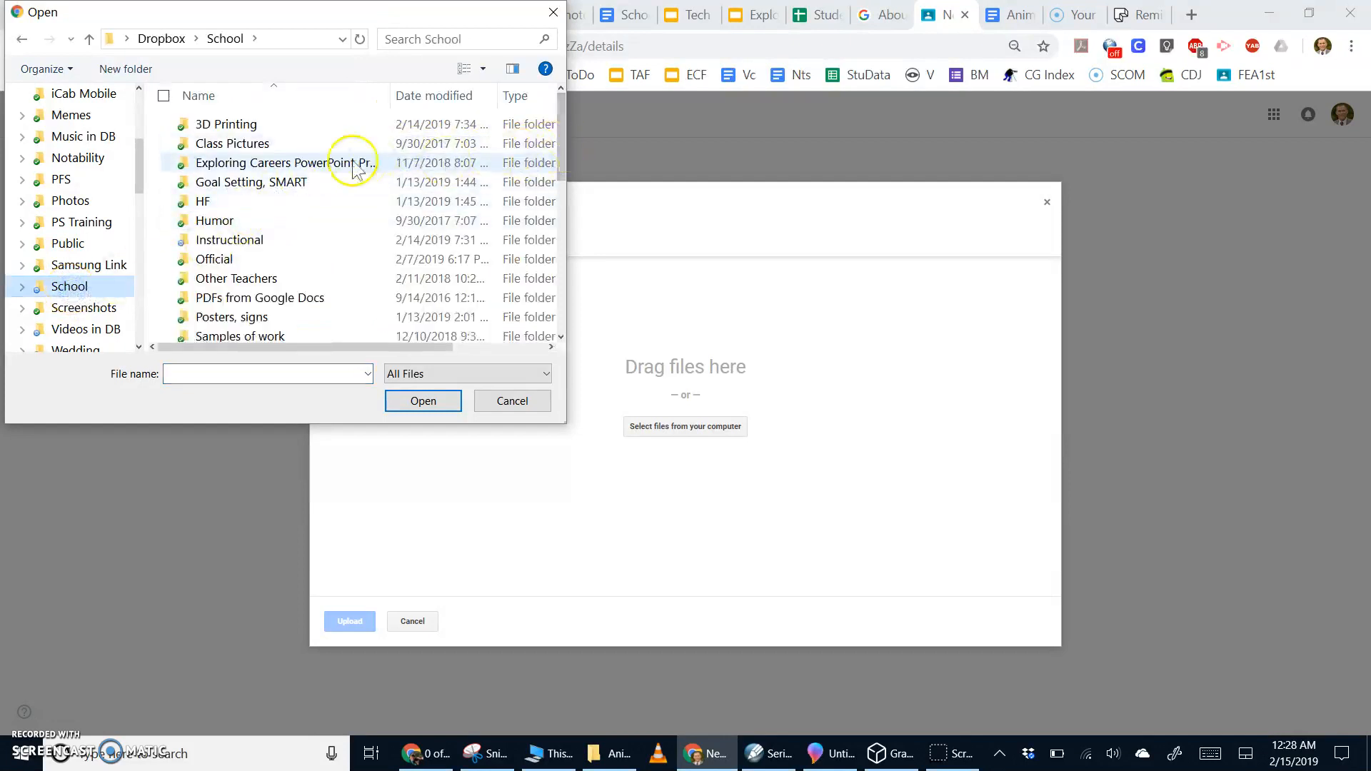
double_click(229, 242)
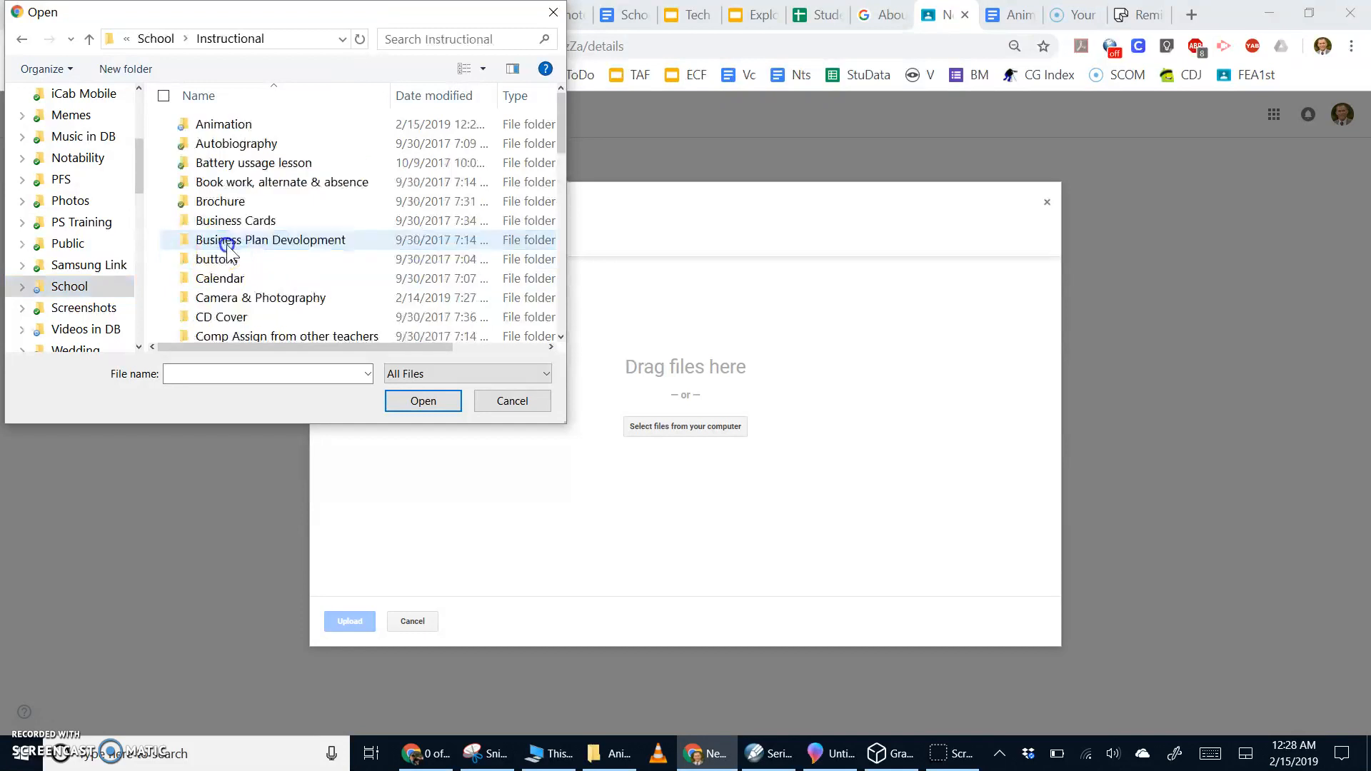
double_click(227, 125)
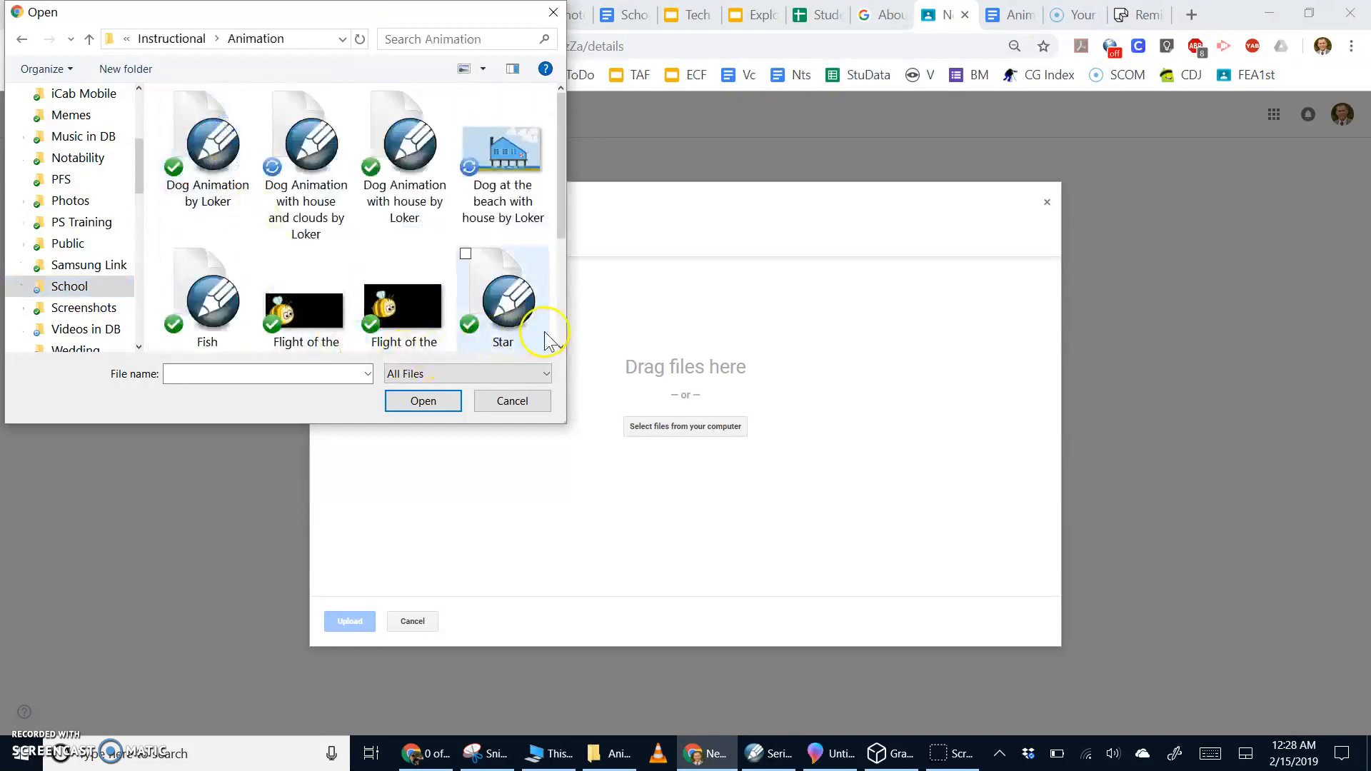
Choose the exported dog-at-the-beach GIF and upload it to the assignment.
click(515, 162)
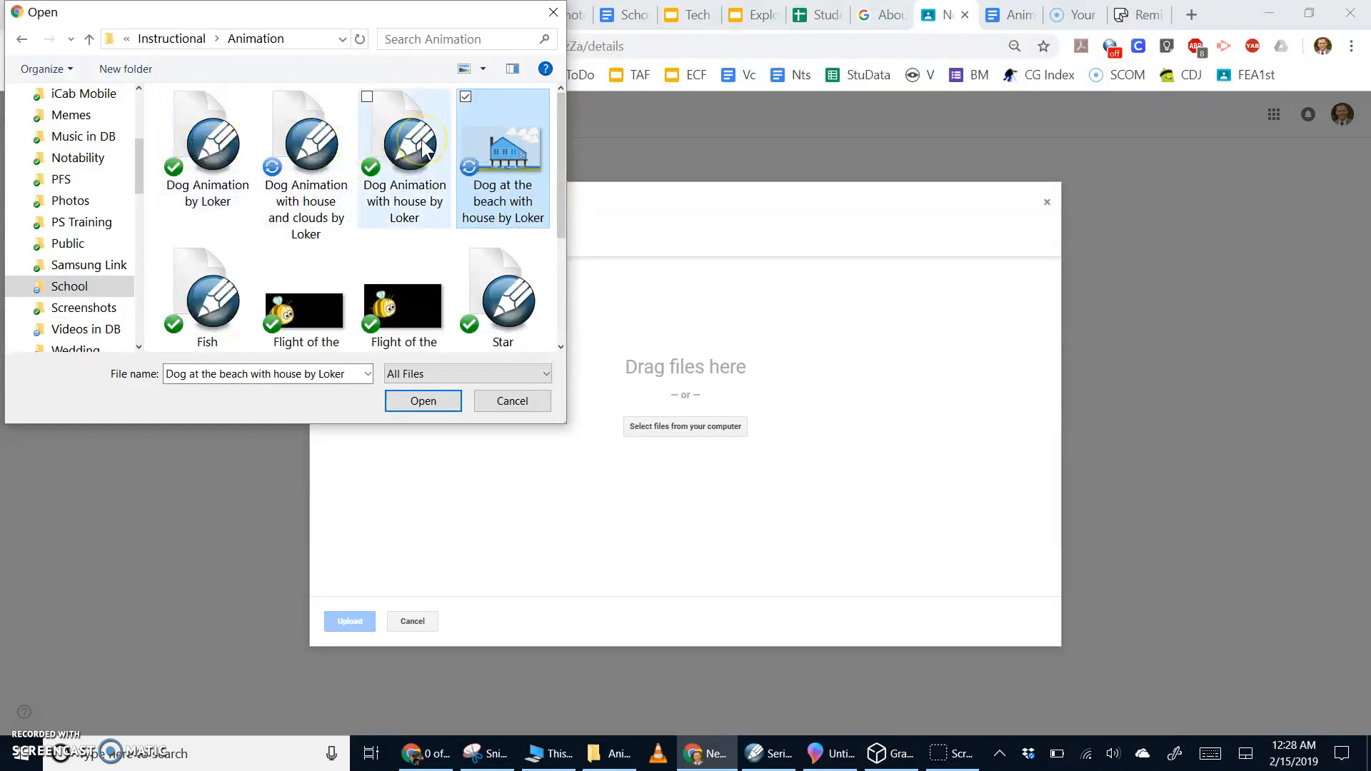
scroll(369, 271, down, 3)
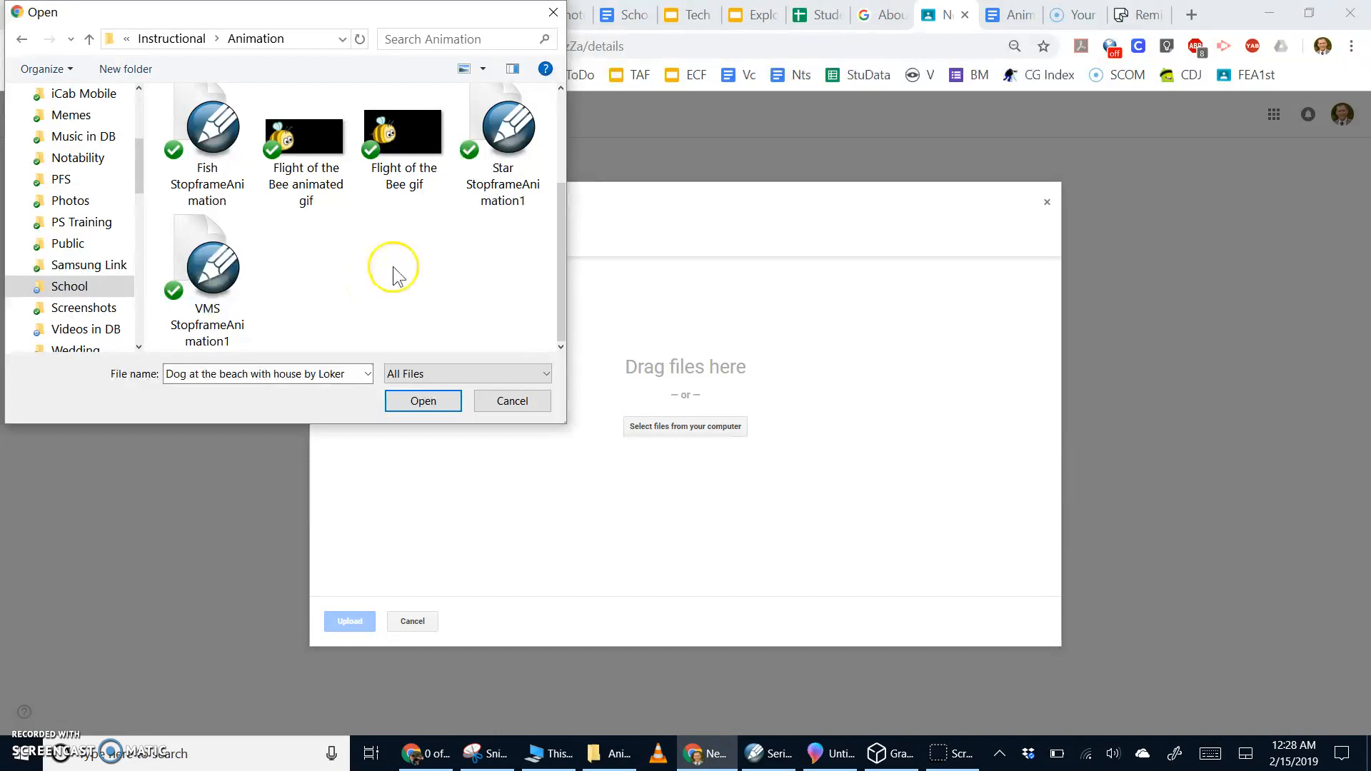
drag(563, 314, 561, 183)
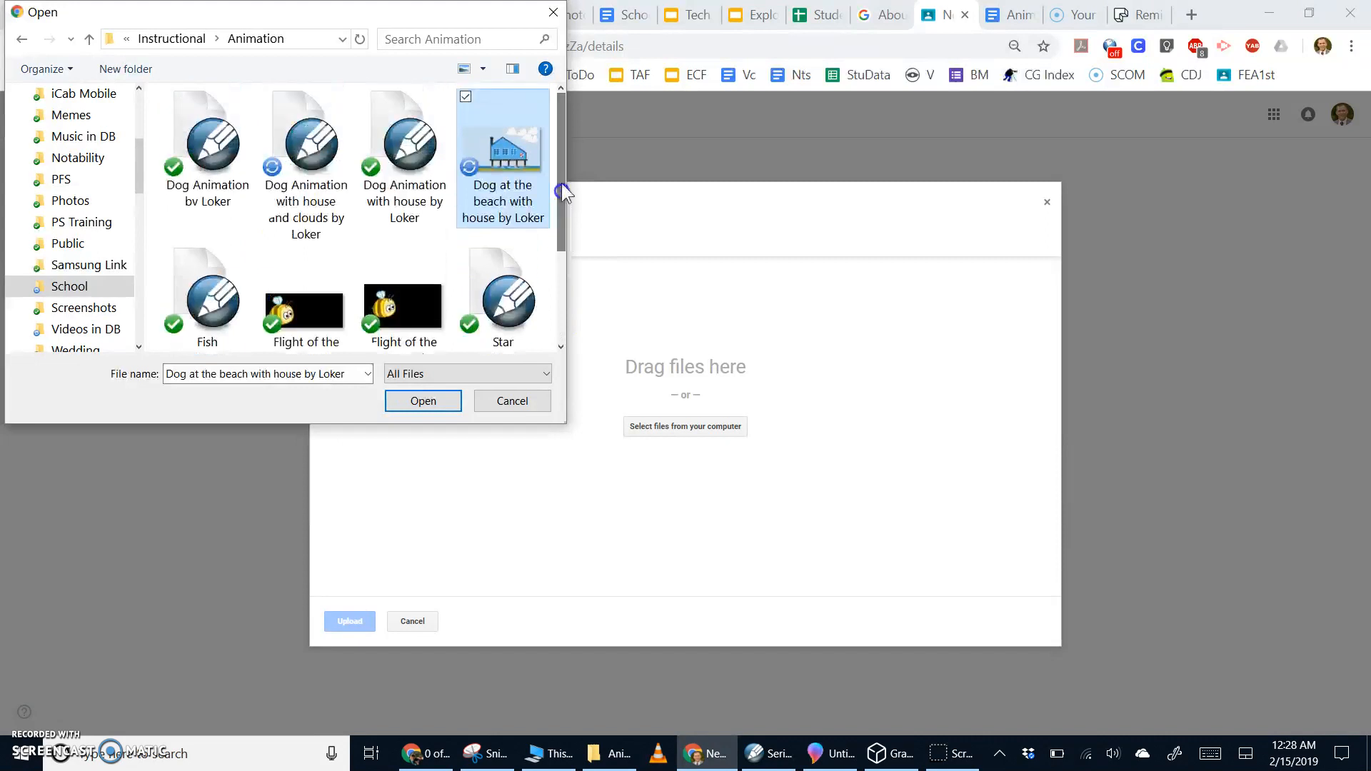
double_click(512, 161)
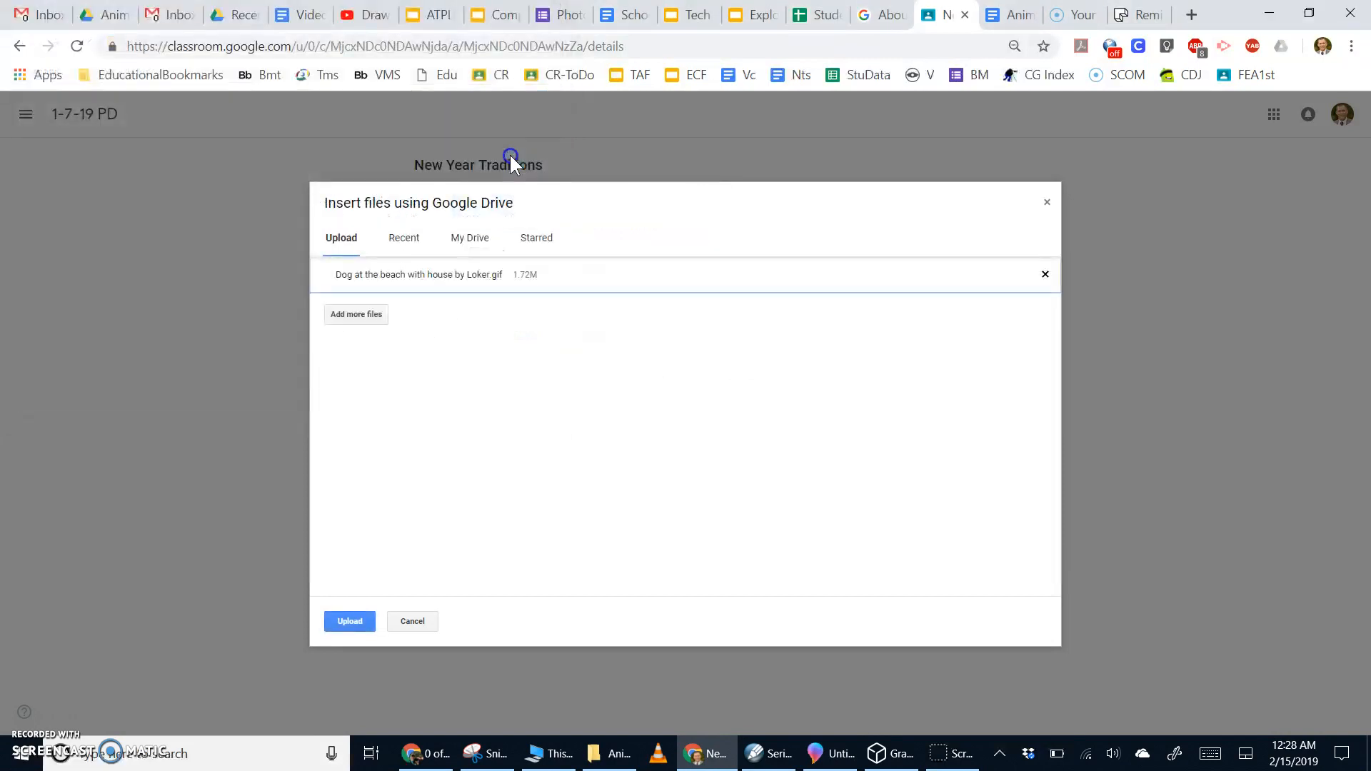
click(395, 276)
click(342, 621)
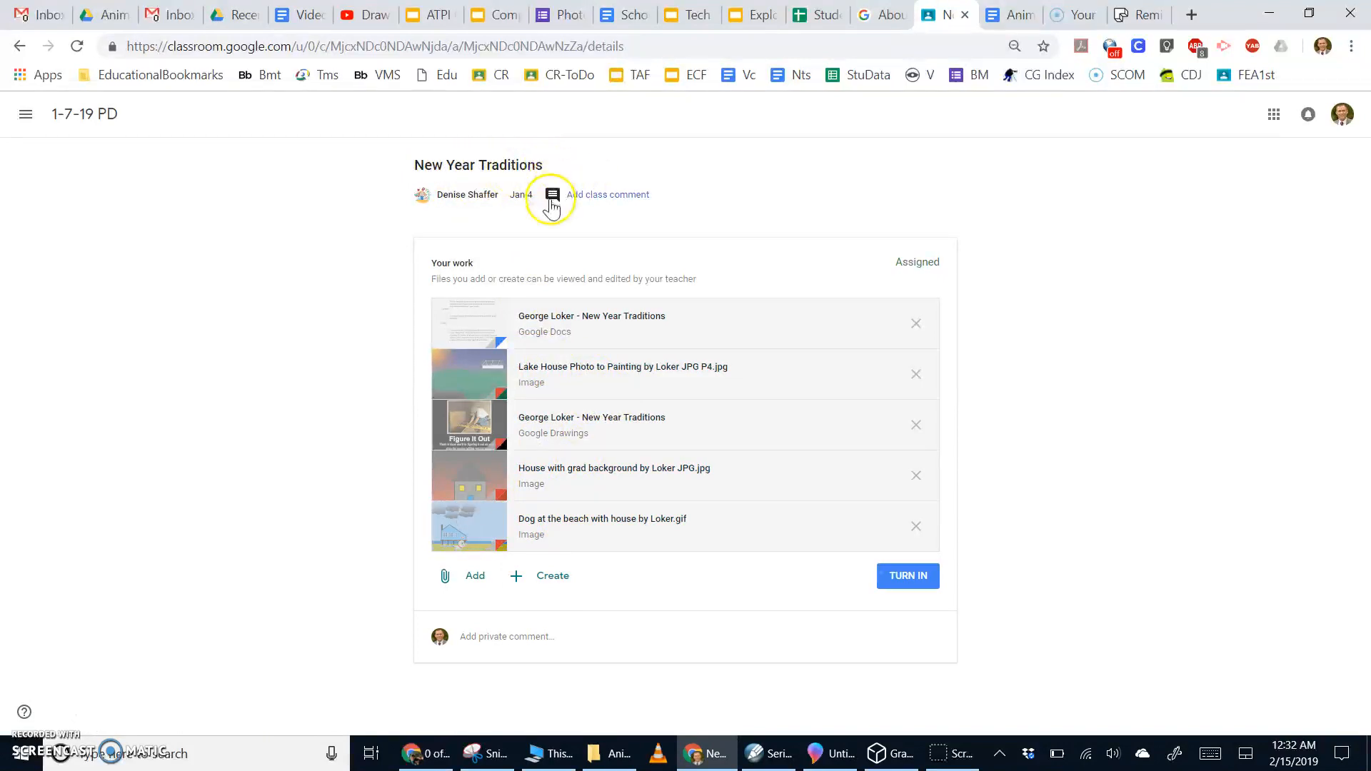
Preview the attached dog-at-the-beach GIF, watch the animation and return to the assignment page.
click(634, 522)
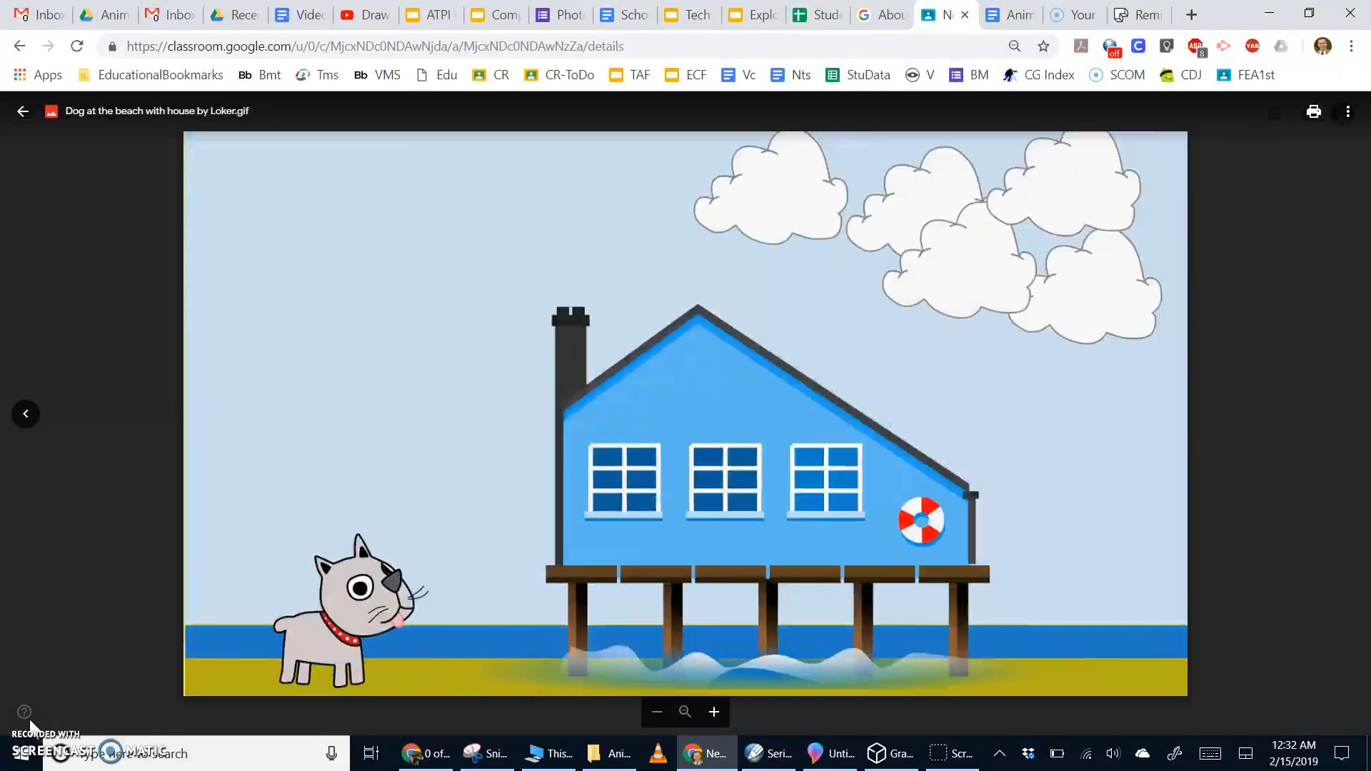
click(825, 703)
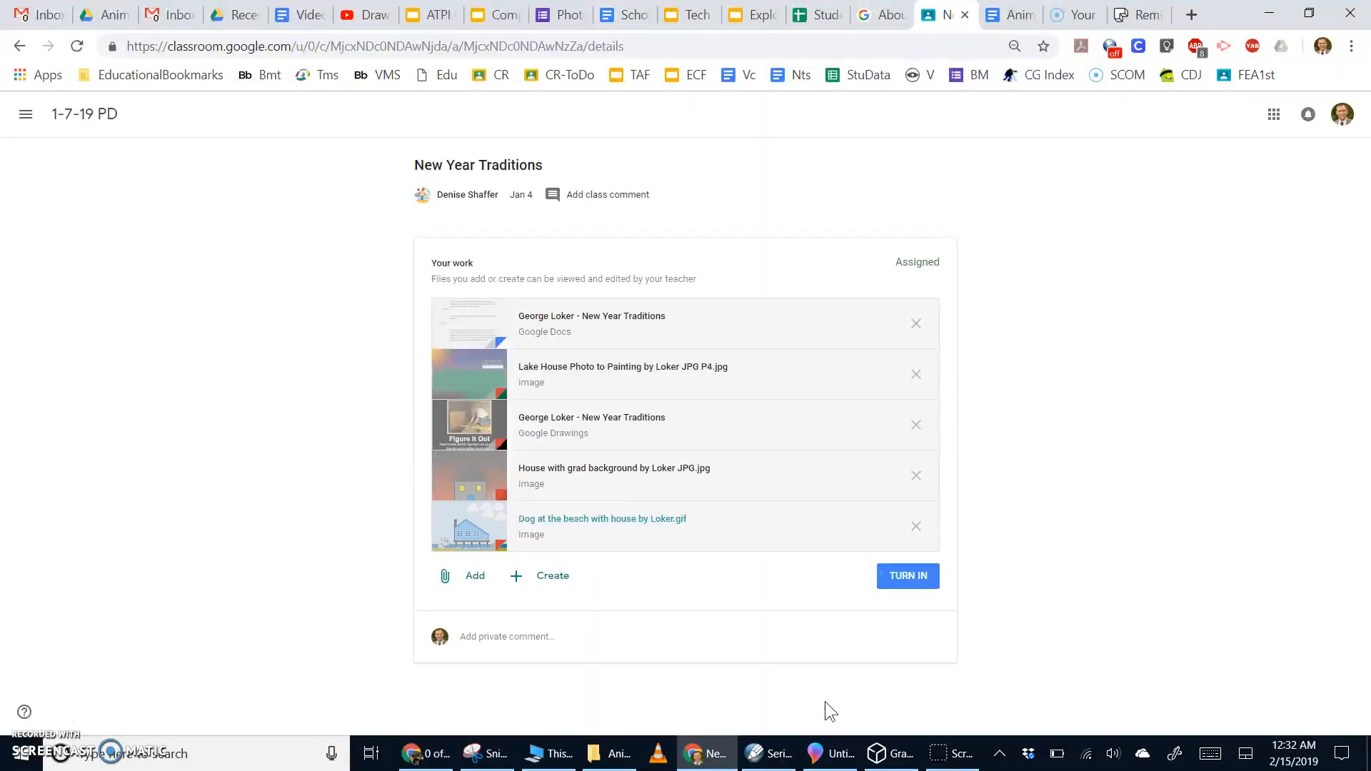